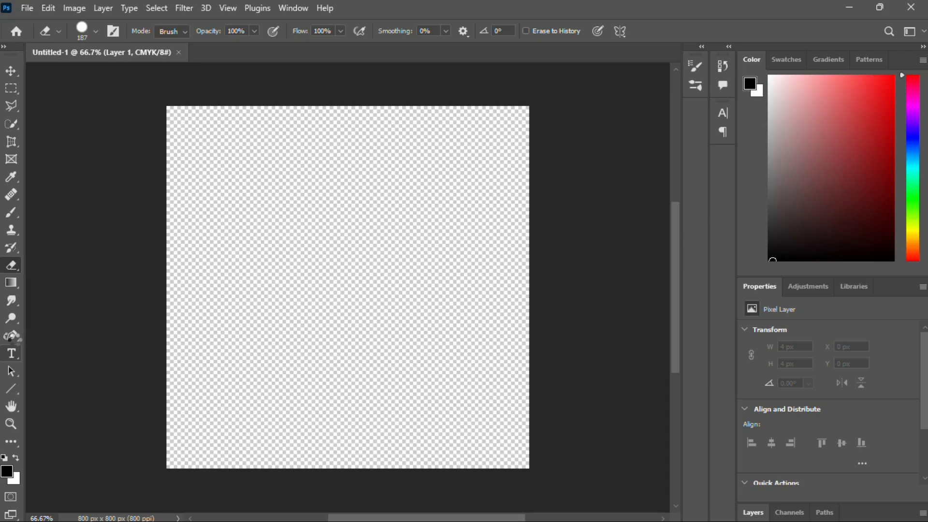
- Add a text layer with the letter "D" in black Cooper Black at 48 pt on the blank canvas
left_click_drag(12, 352, 43, 352)
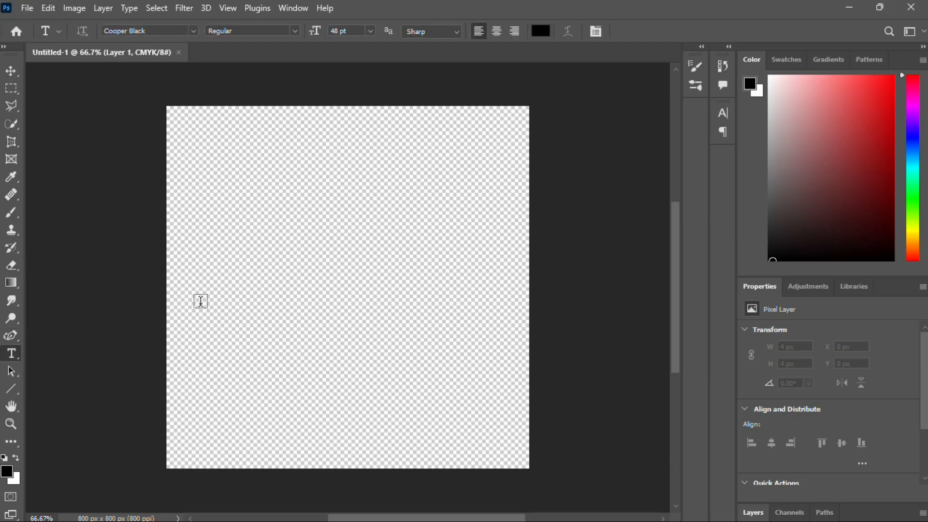
left_click(219, 298)
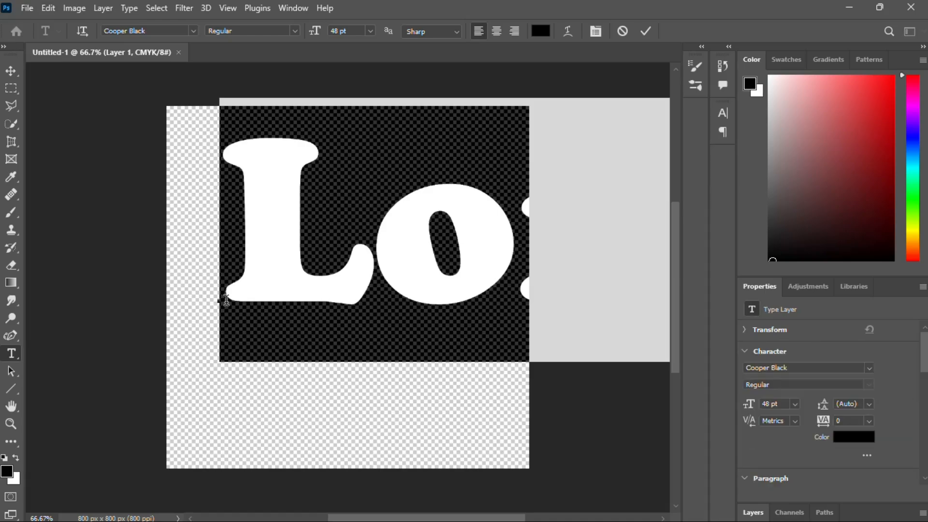
type("D")
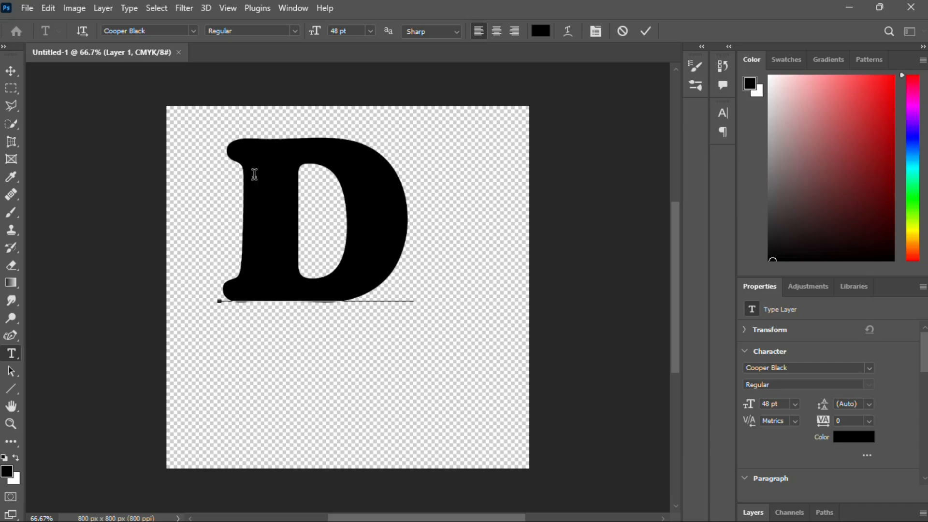
left_click(11, 71)
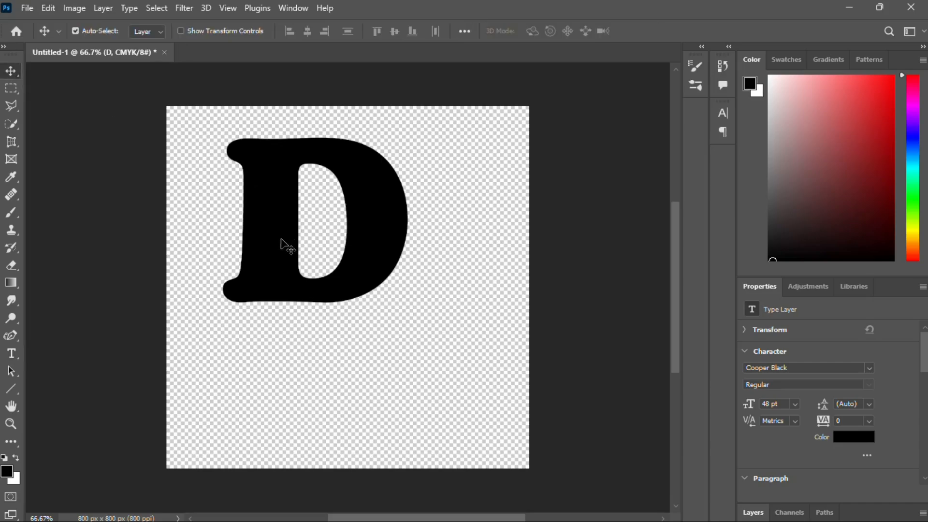
- Scale the letter D to about 125% width and 121% height and position it near the canvas centre
left_click_drag(282, 243, 298, 302)
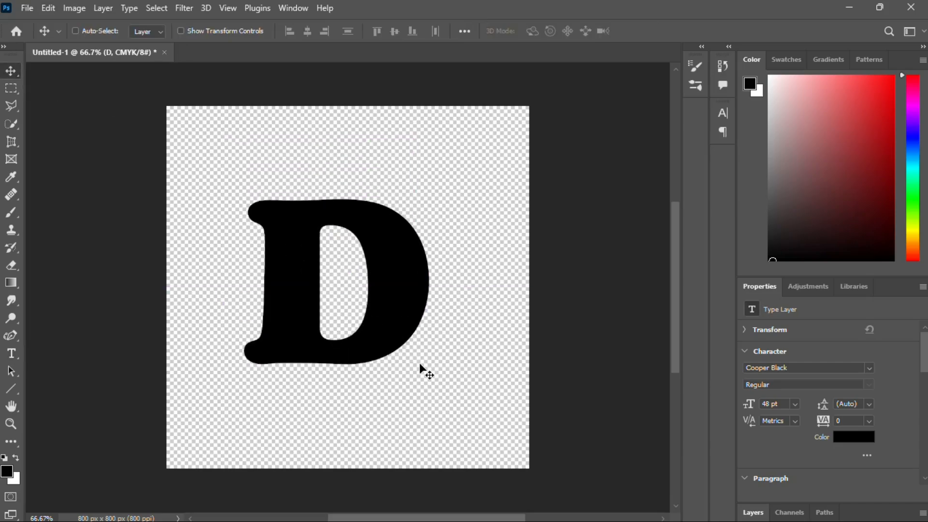
key("ctrl+t")
left_click_drag(434, 423, 487, 477)
left_click_drag(450, 343, 441, 314)
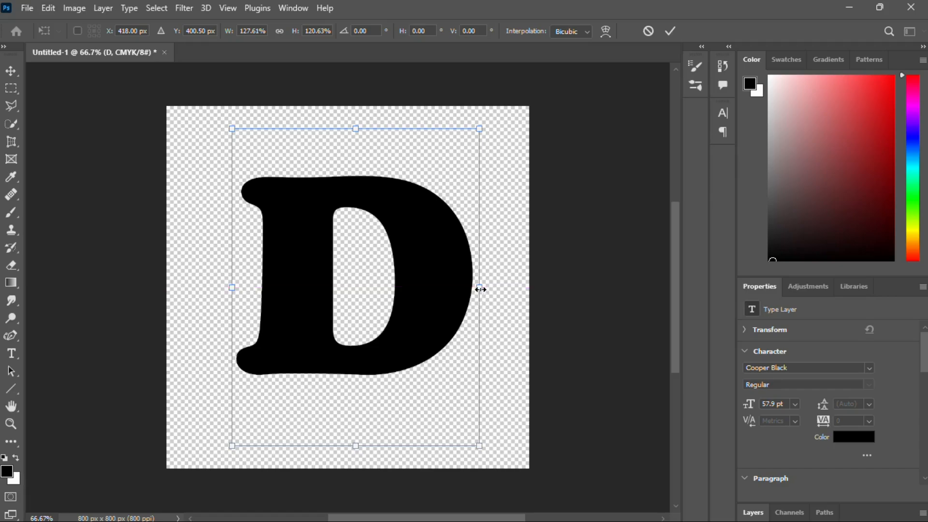
left_click_drag(467, 285, 476, 287)
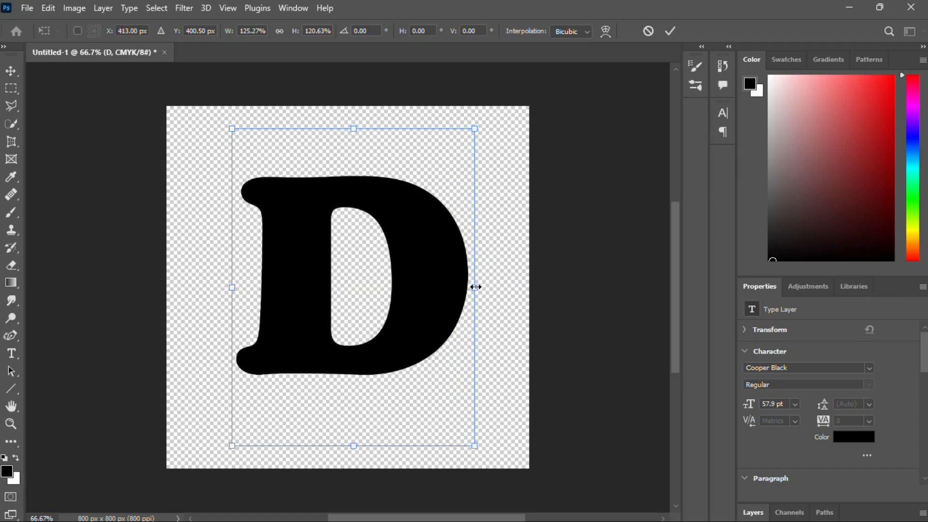
key("Return")
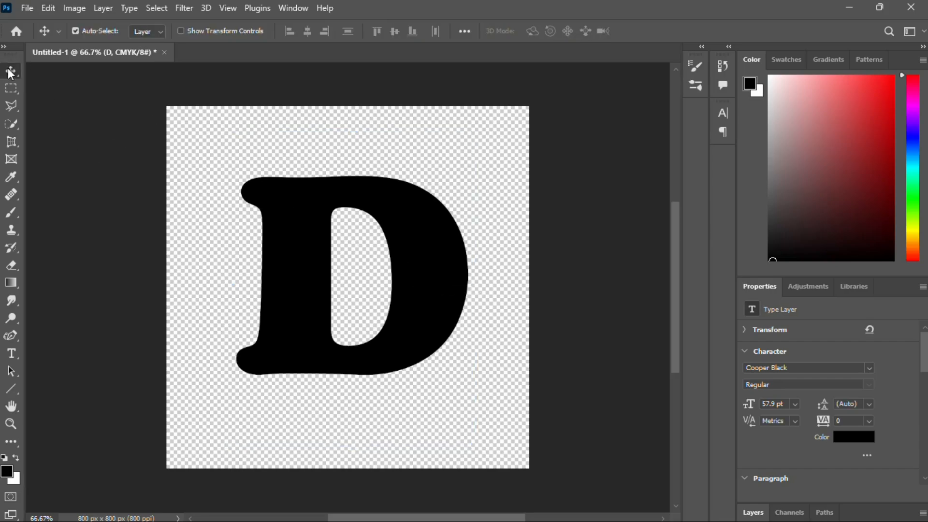
mouse_move(451, 259)
left_mouse_down()
mouse_move(431, 256)
mouse_move(440, 259)
left_mouse_up()
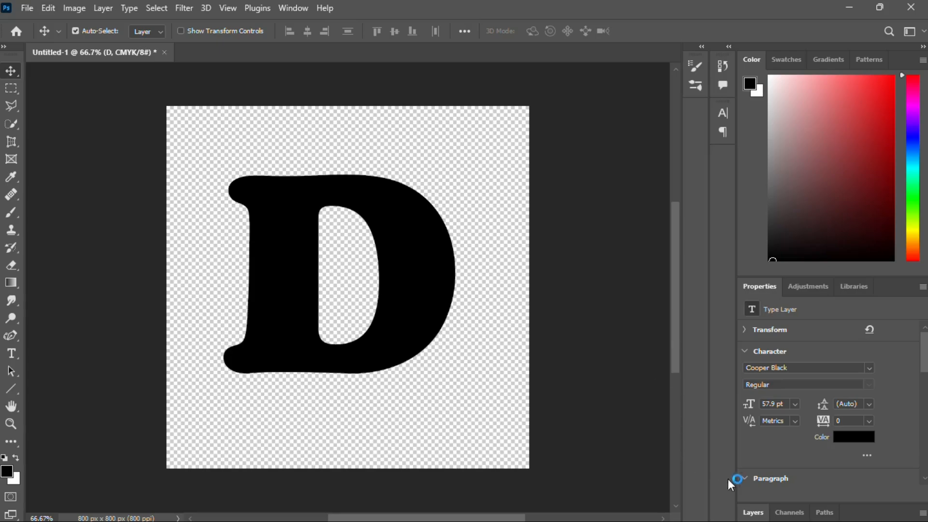
- Fill a new layer above the text with a diagonal blue-to-cyan linear gradient and clip it to the letter D
left_click(752, 512)
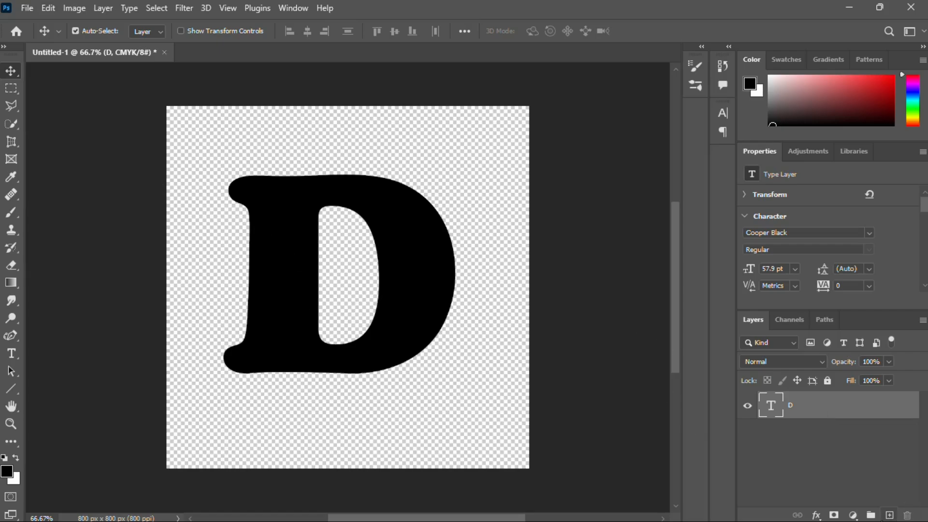
left_click(890, 514)
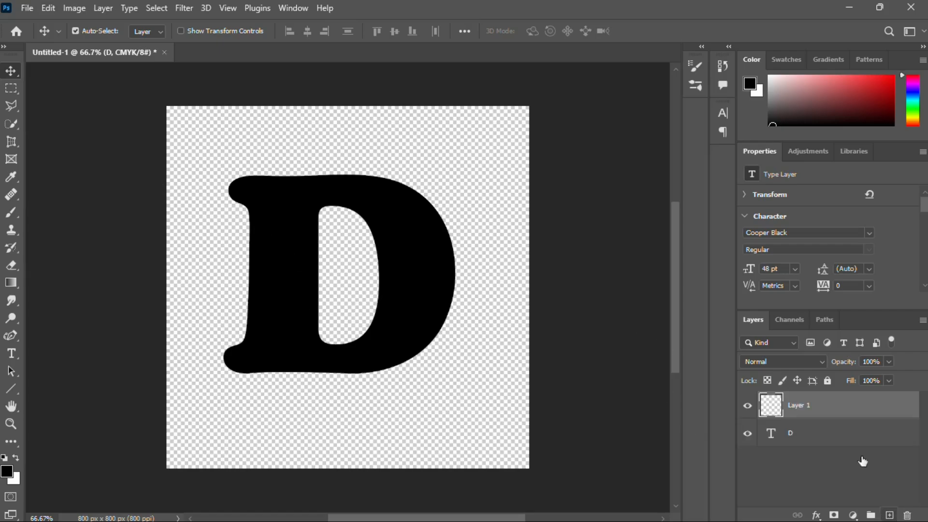
left_click(16, 281)
left_click(109, 31)
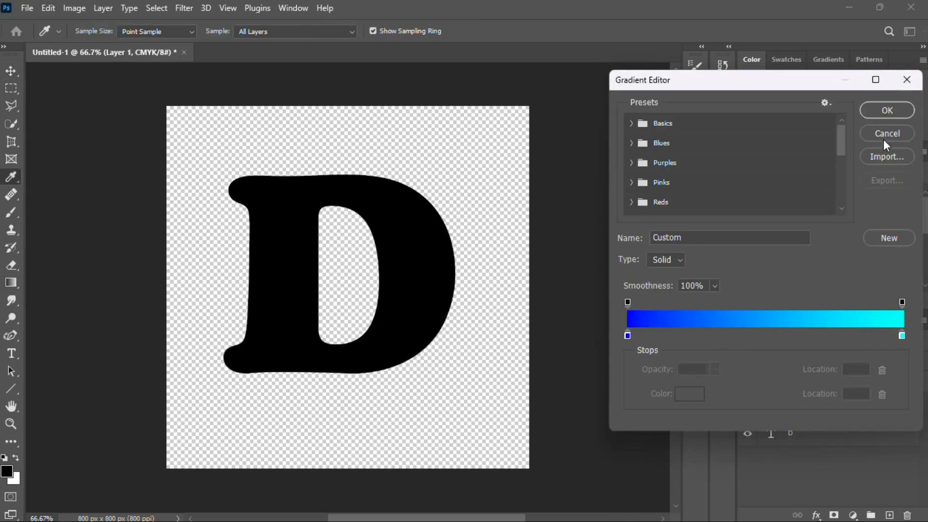
left_click(884, 116)
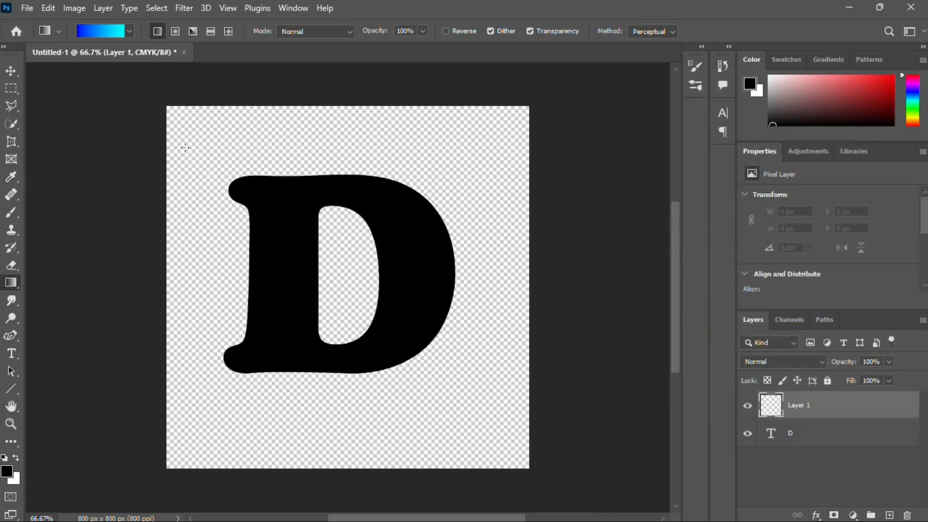
left_click_drag(223, 160, 518, 456)
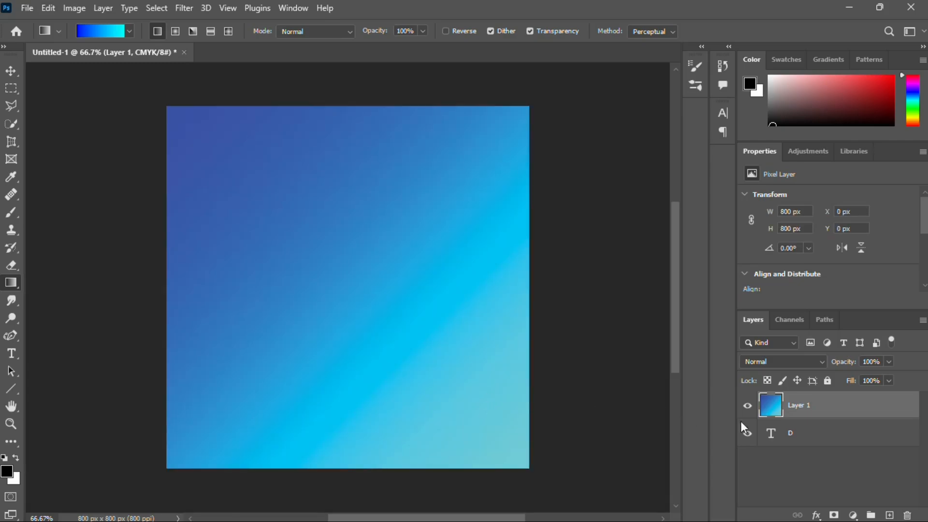
right_click(801, 408)
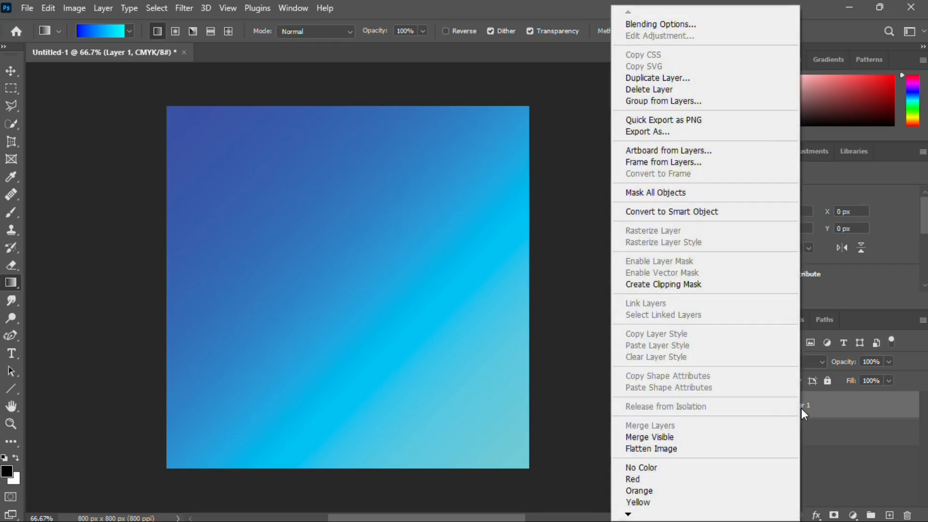
left_click(683, 286)
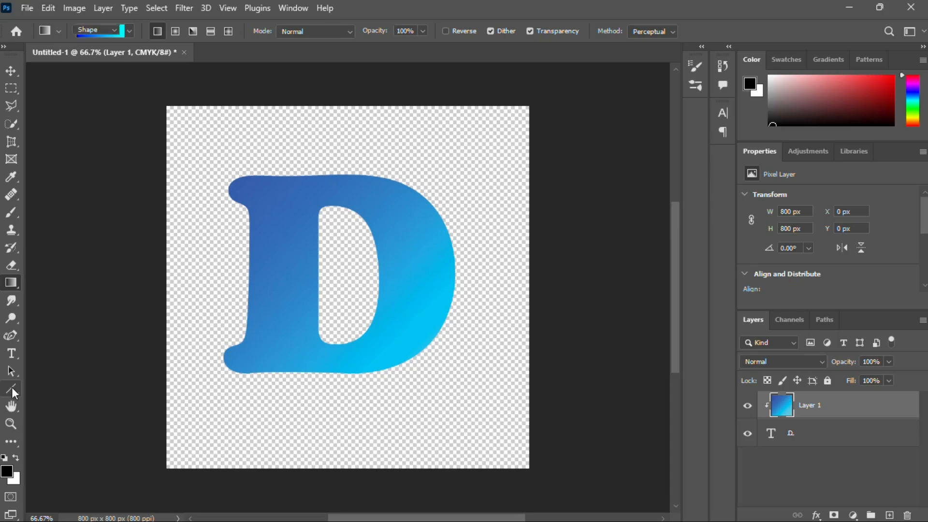
left_click_drag(11, 387, 60, 389)
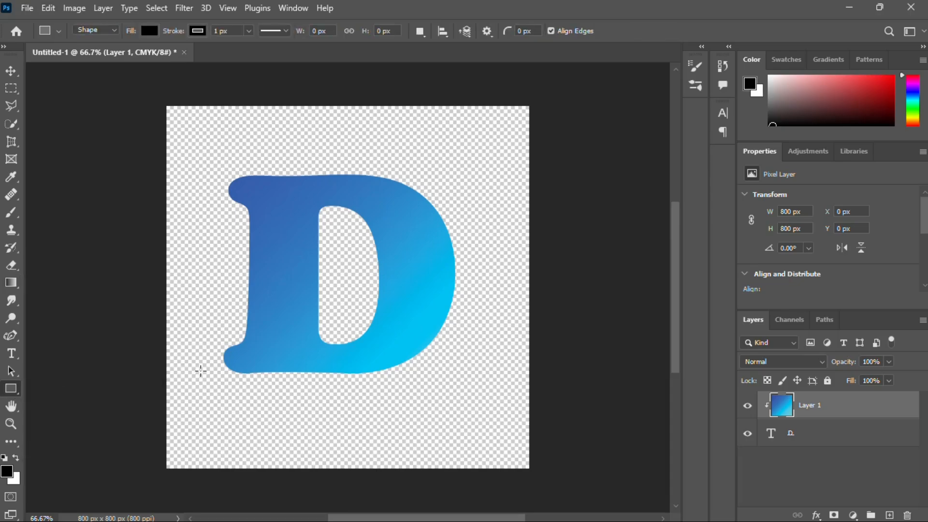
left_click_drag(204, 382, 229, 395)
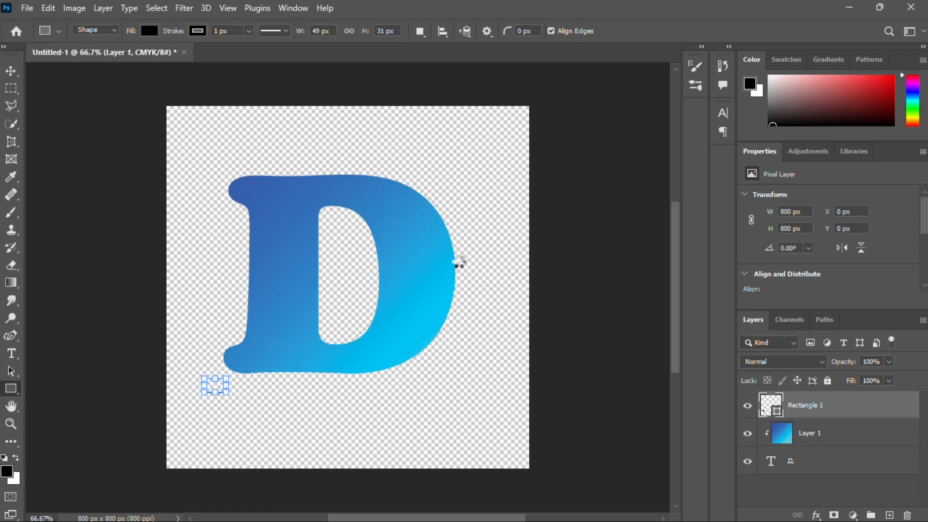
key("ctrl+z")
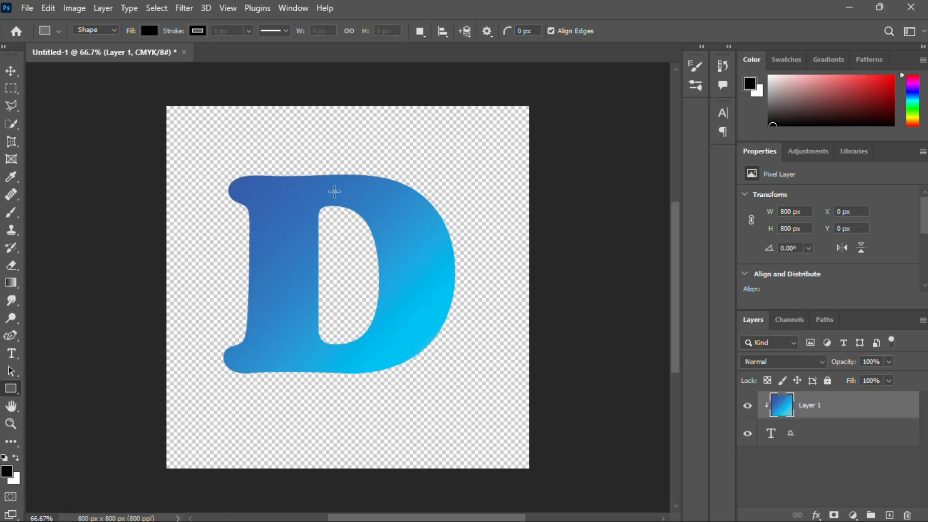
- Draw a 1 px black line about 699 px long diagonally across the D, from its lower-left foot to beyond its upper-right curve
right_click(16, 393)
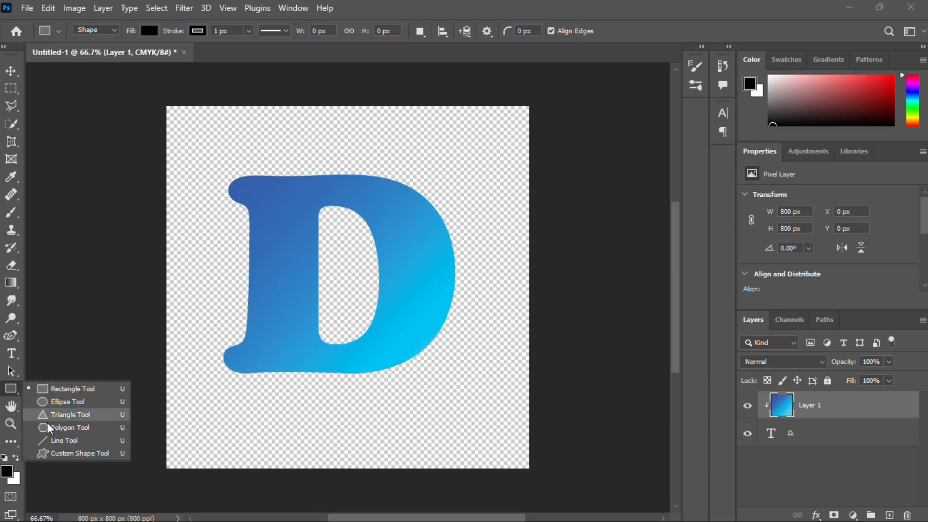
left_click(56, 441)
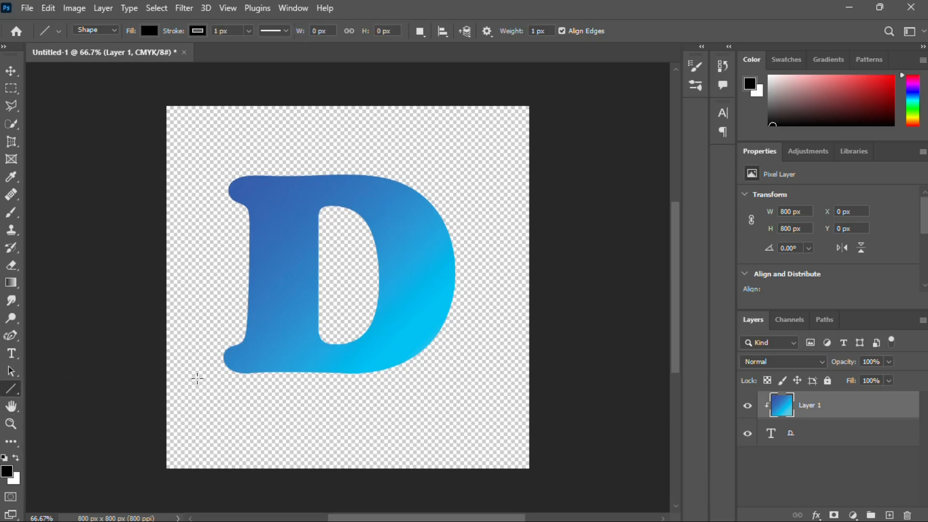
left_click_drag(206, 377, 456, 184)
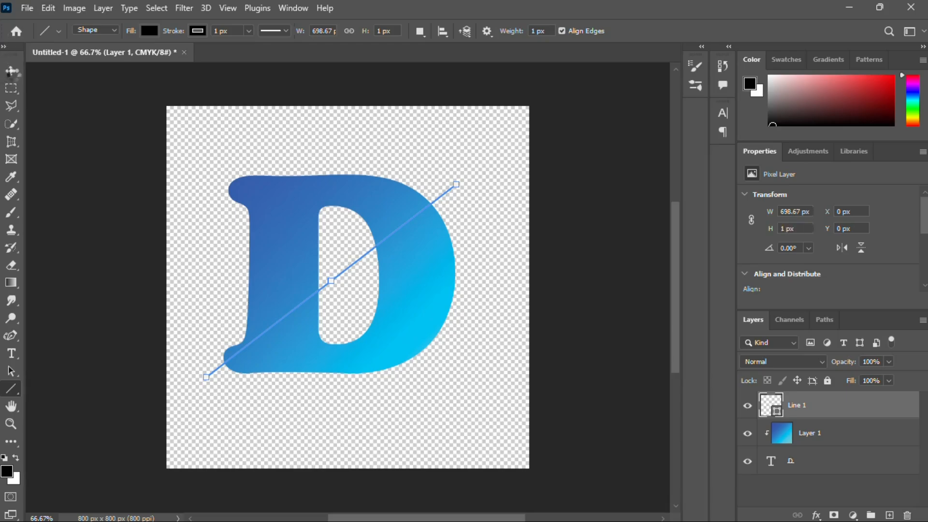
left_click(11, 71)
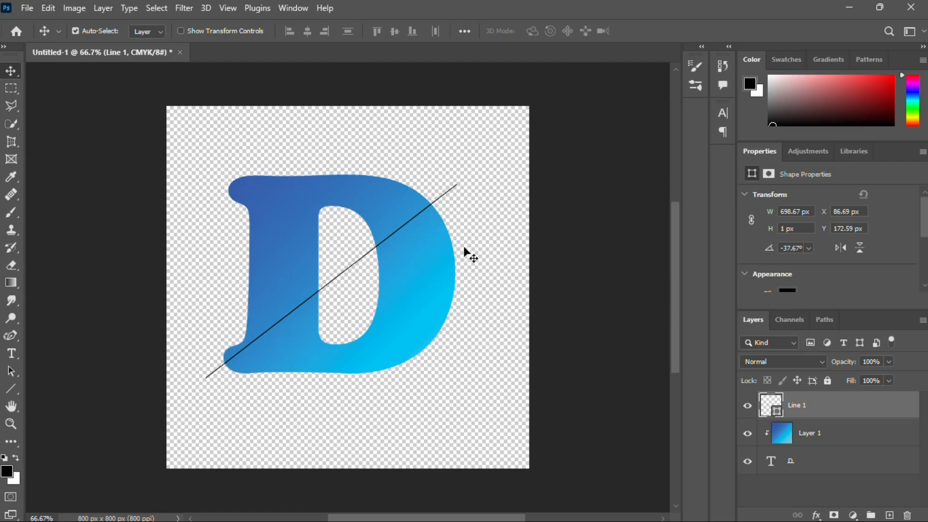
- Rotate the diagonal line about 1.9° counterclockwise with Free Transform
left_click(13, 106)
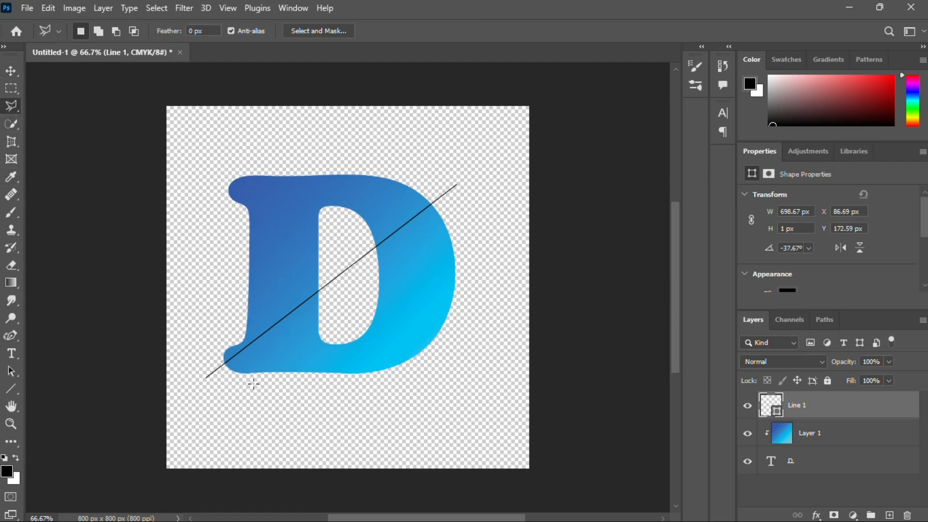
left_click(15, 72)
left_click(460, 236)
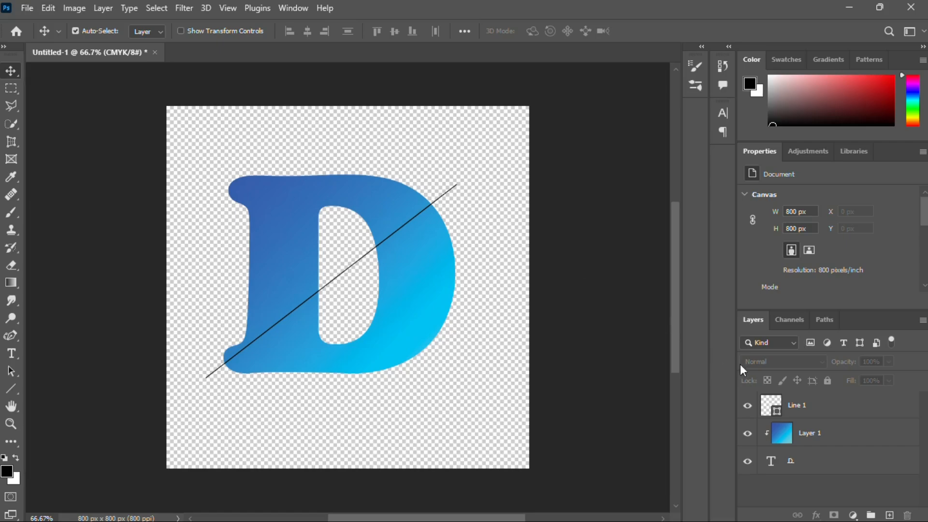
left_click(794, 401)
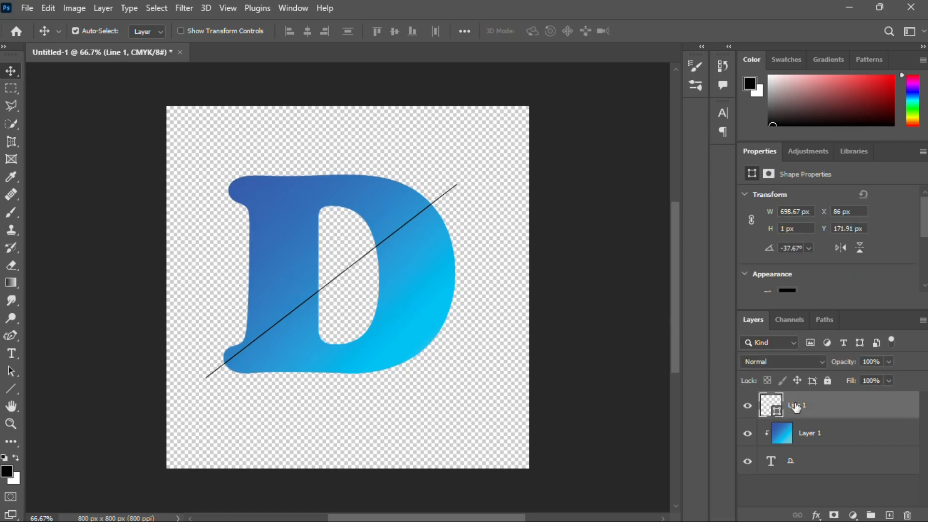
key("ctrl+t")
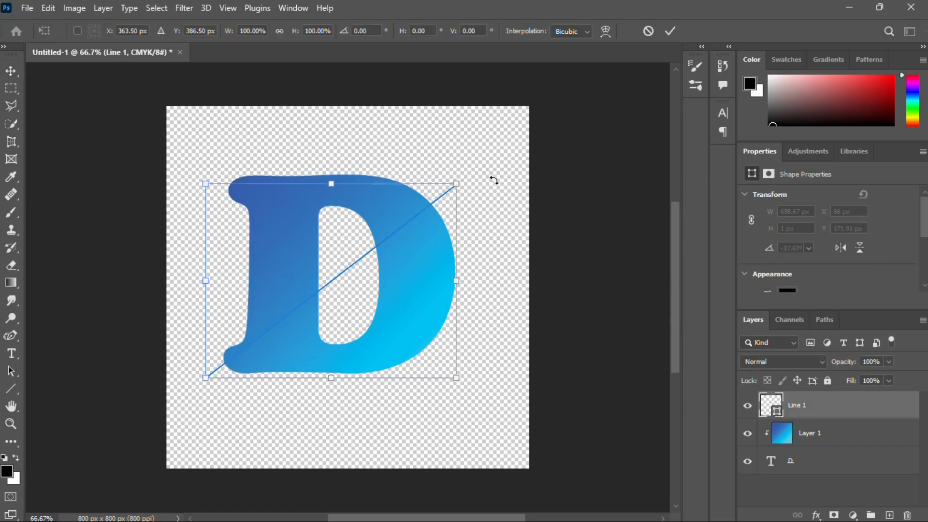
left_click_drag(493, 181, 491, 172)
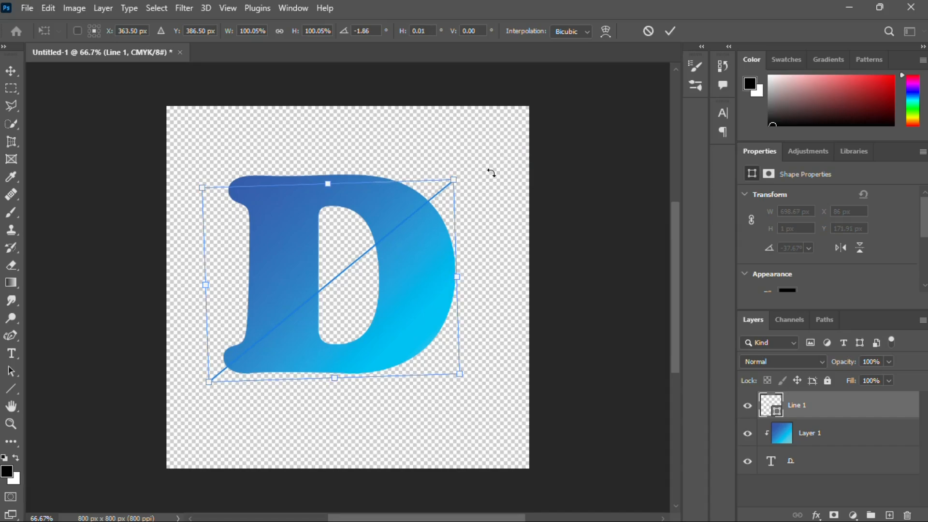
key("Return")
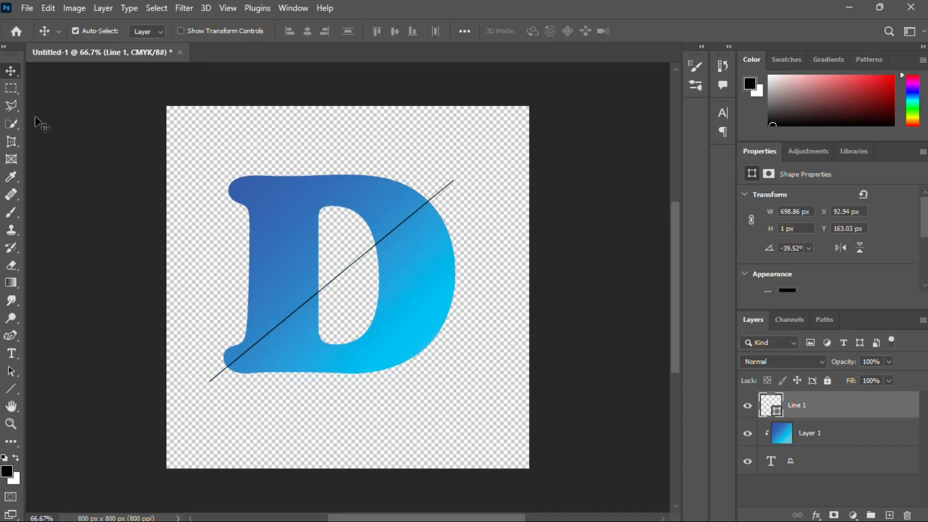
left_click(14, 106)
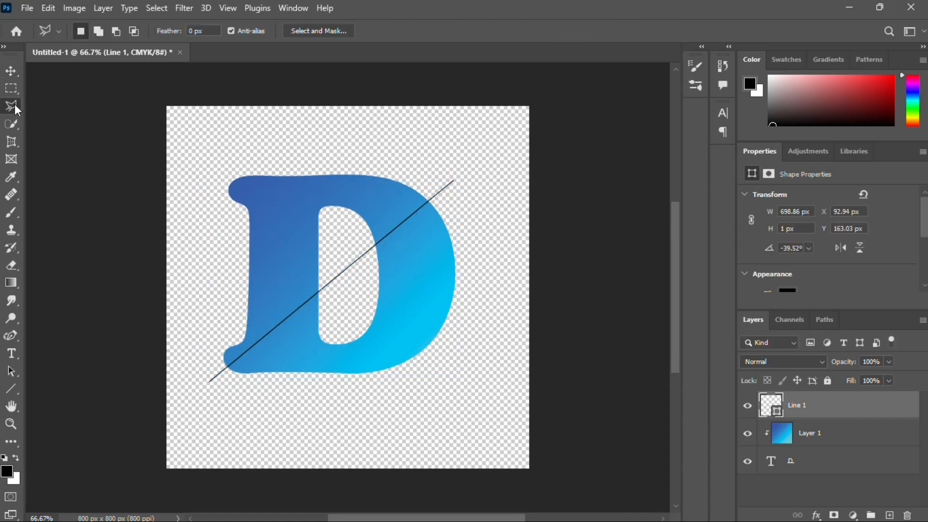
left_click(224, 370)
left_click(450, 183)
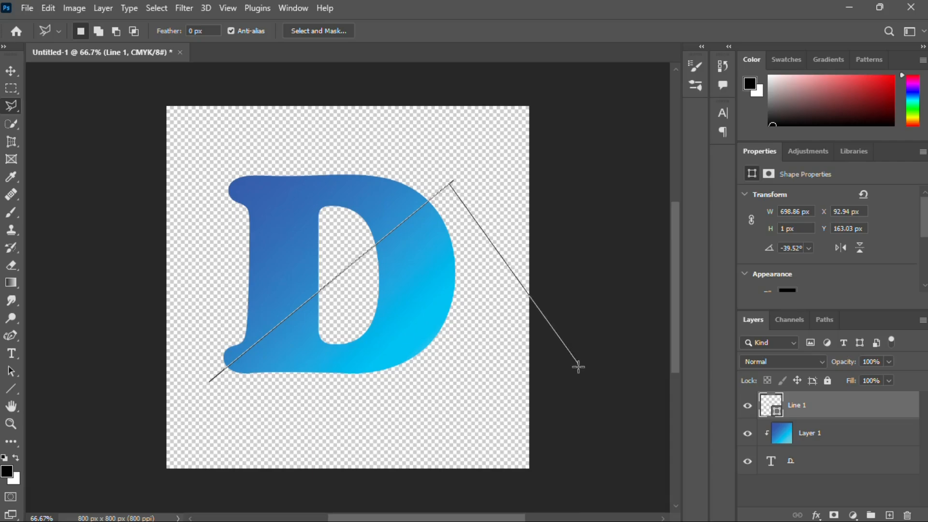
left_click(517, 326)
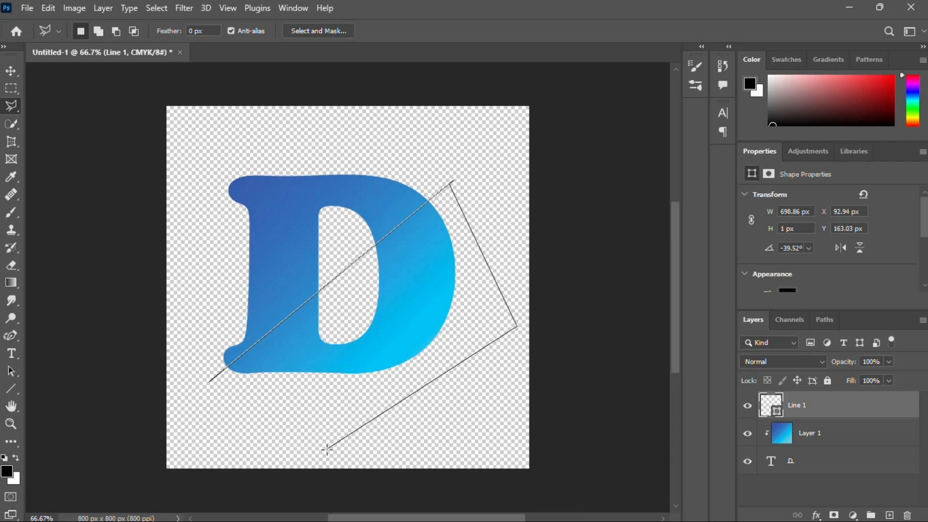
left_click(327, 448)
key("ctrl+plus")
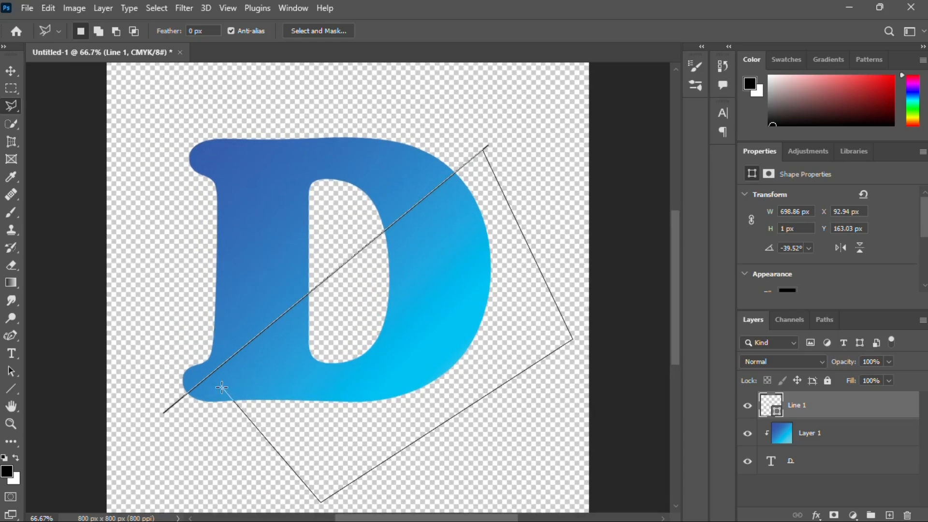
left_click(164, 410)
key("BackSpace")
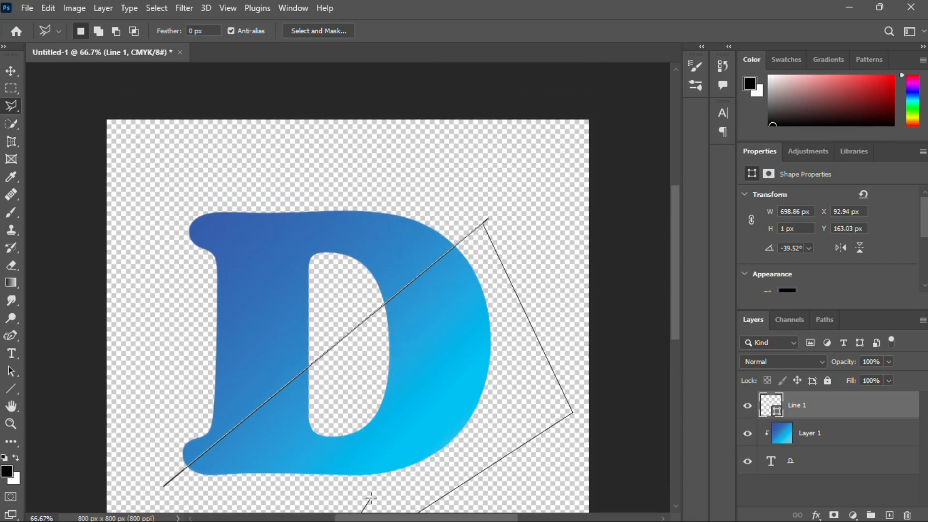
key("BackSpace")
key("BackSpace")
key("BackSpace")
key("BackSpace")
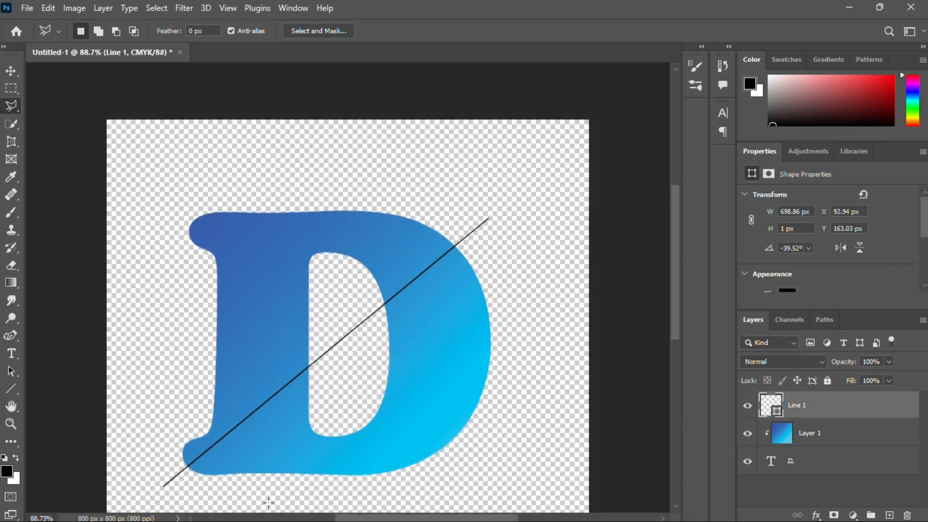
- Draw a Polygonal Lasso selection along the diagonal line that encloses the lower-right part of the D
left_click(164, 485)
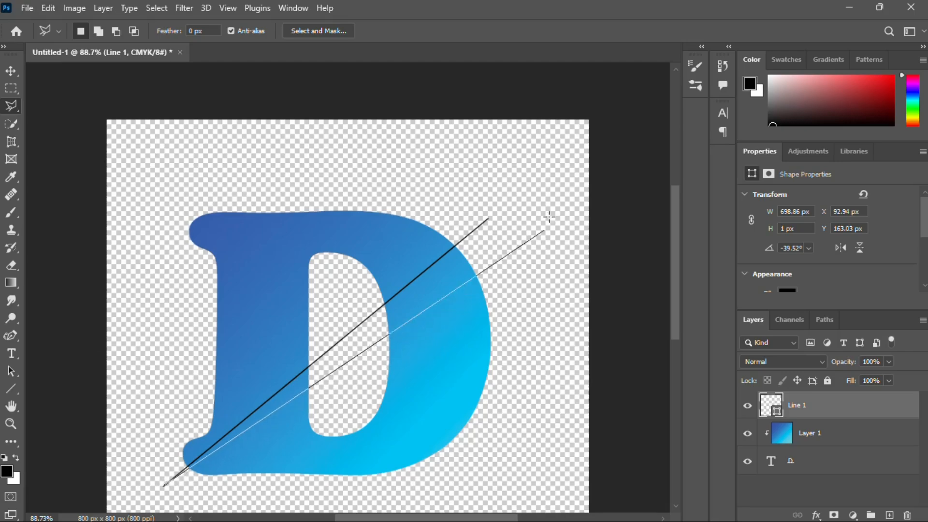
left_click(487, 220)
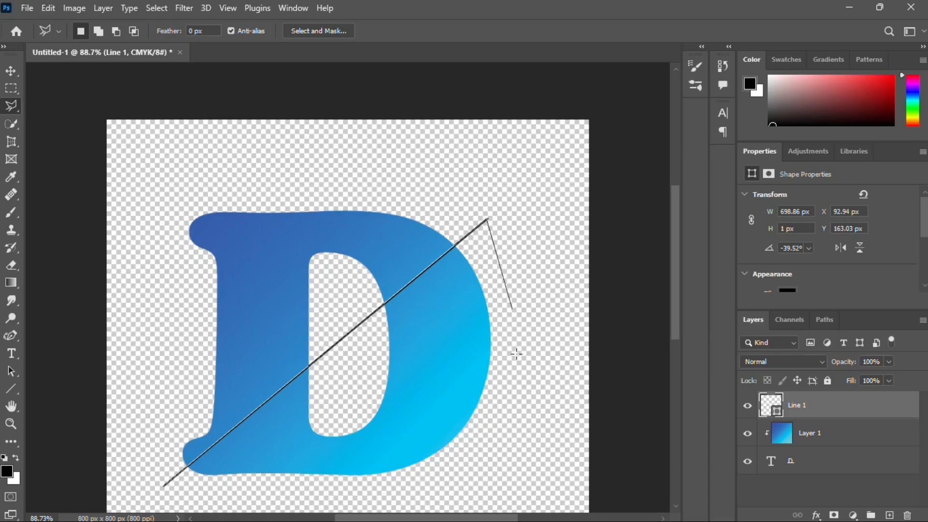
left_click(529, 501)
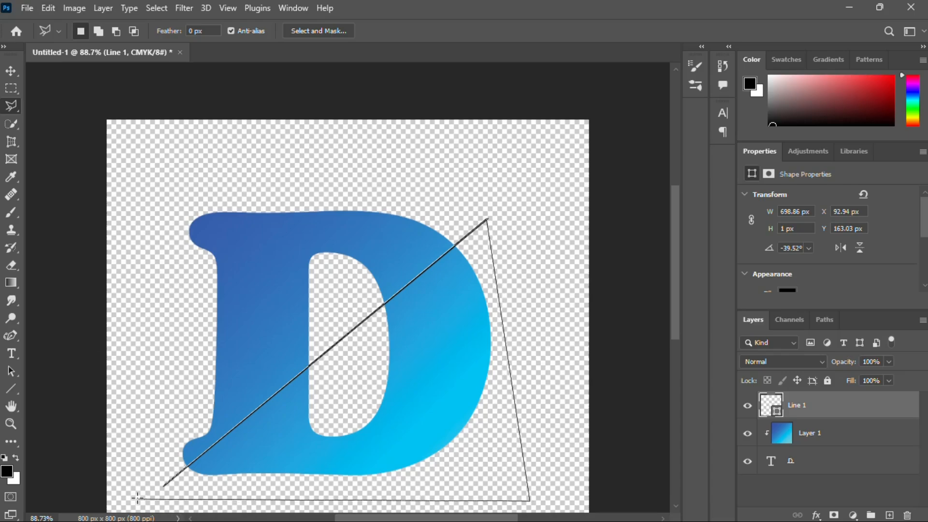
left_click(165, 482)
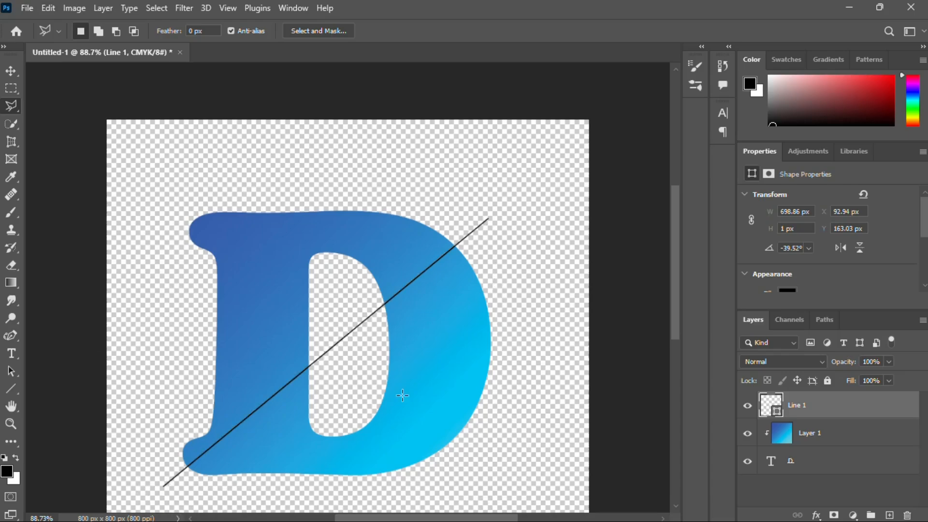
- Save the selection as a new channel named D-CUT, and deselect it
left_click(157, 8)
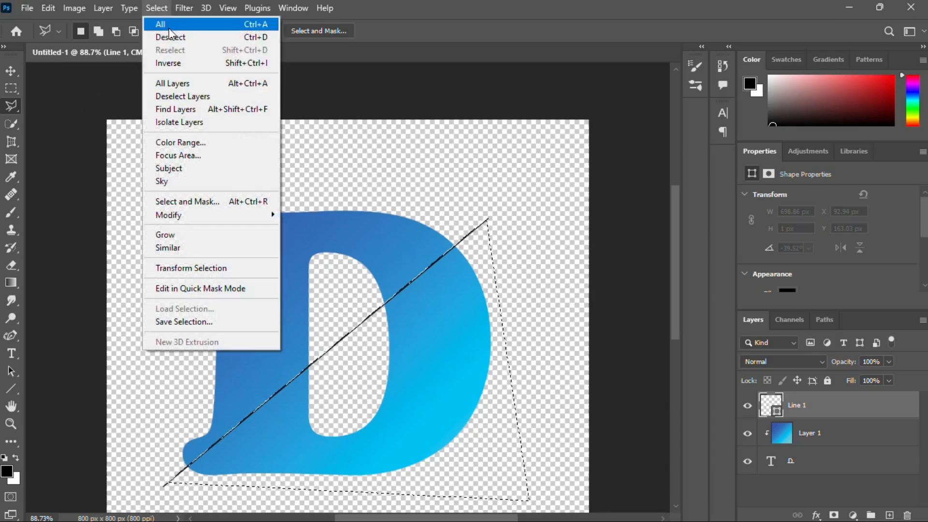
left_click(182, 320)
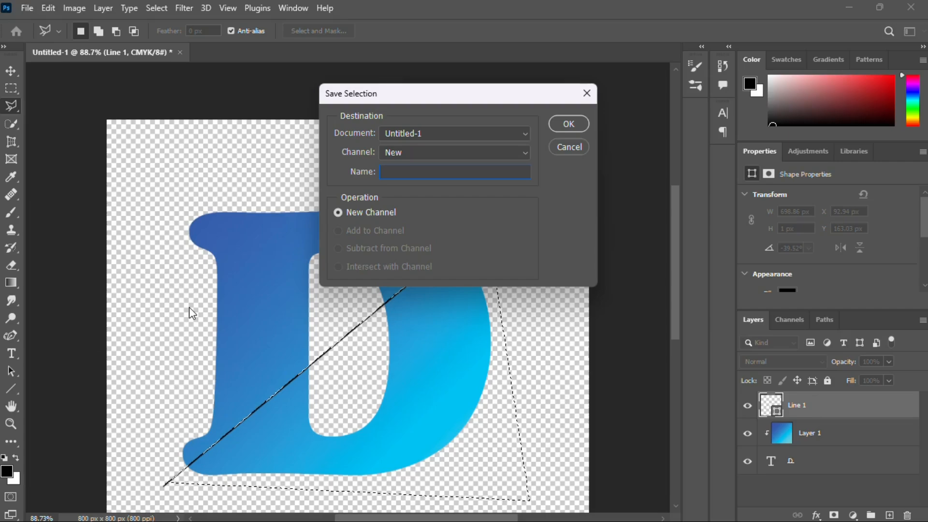
type("D")
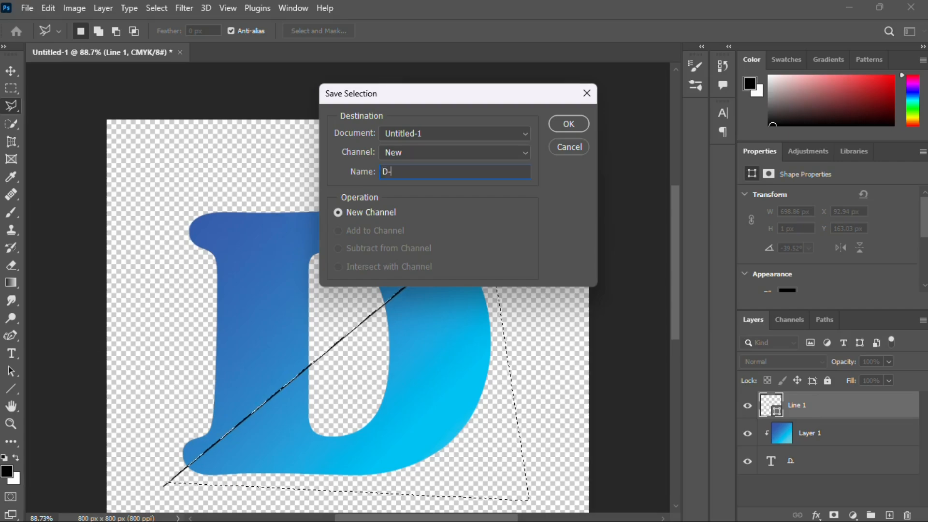
type("-CUT")
key("Return")
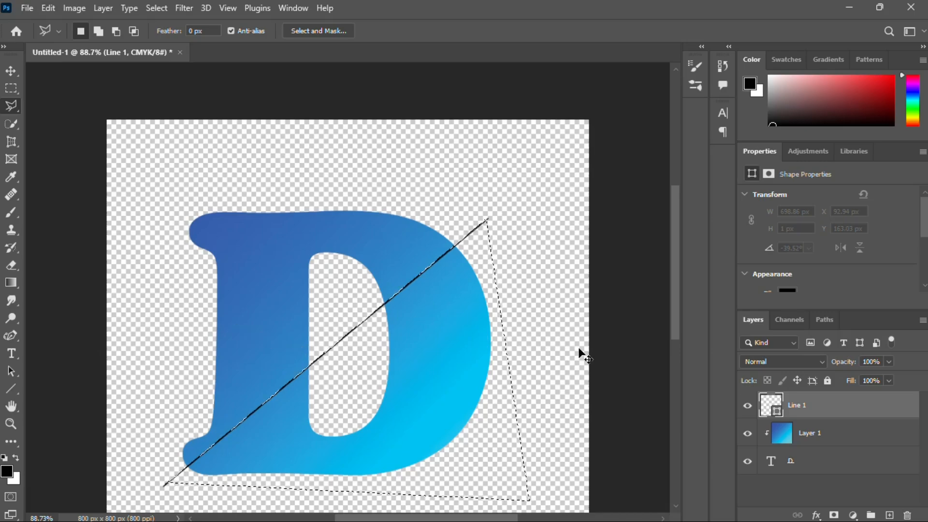
key("ctrl+d")
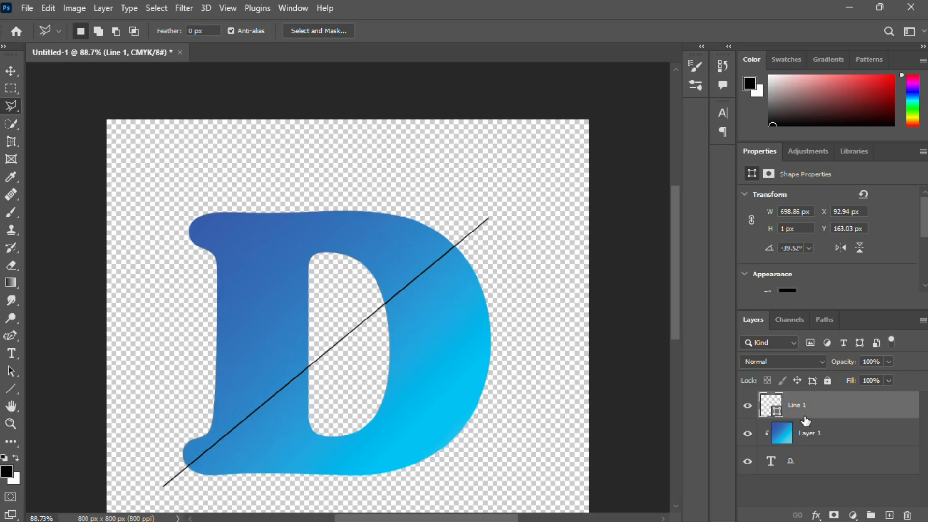
- Delete the diagonal line layer and merge the clipped gradient layer with the D text layer
key("Delete")
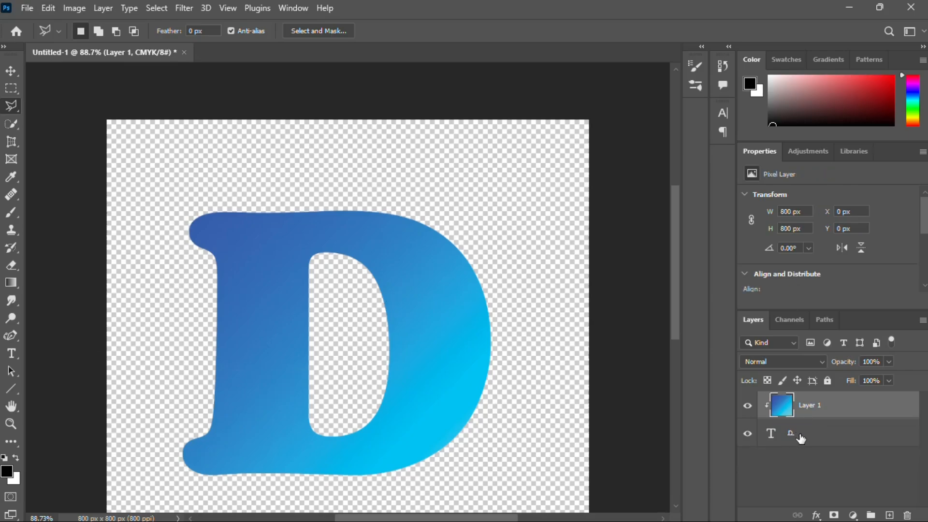
left_click(796, 441)
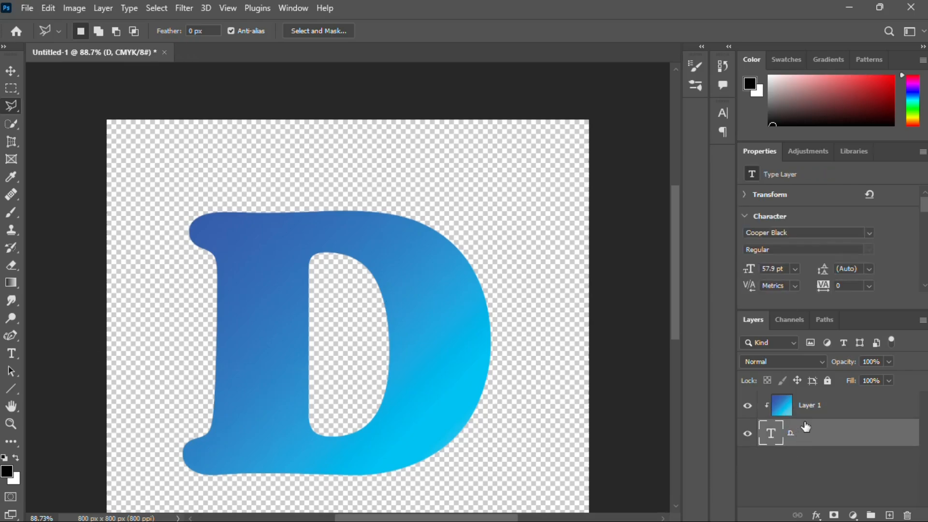
left_click(813, 405, "ctrl")
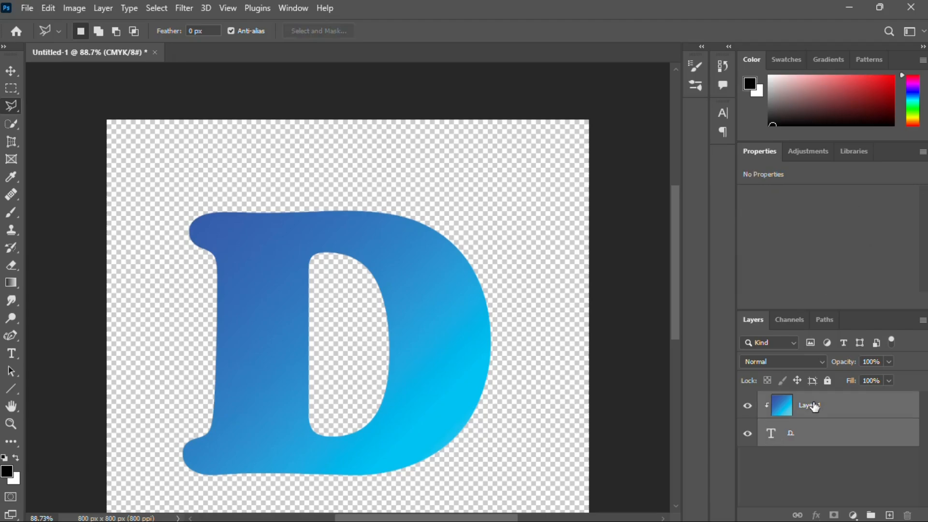
right_click(813, 404)
left_click(723, 426)
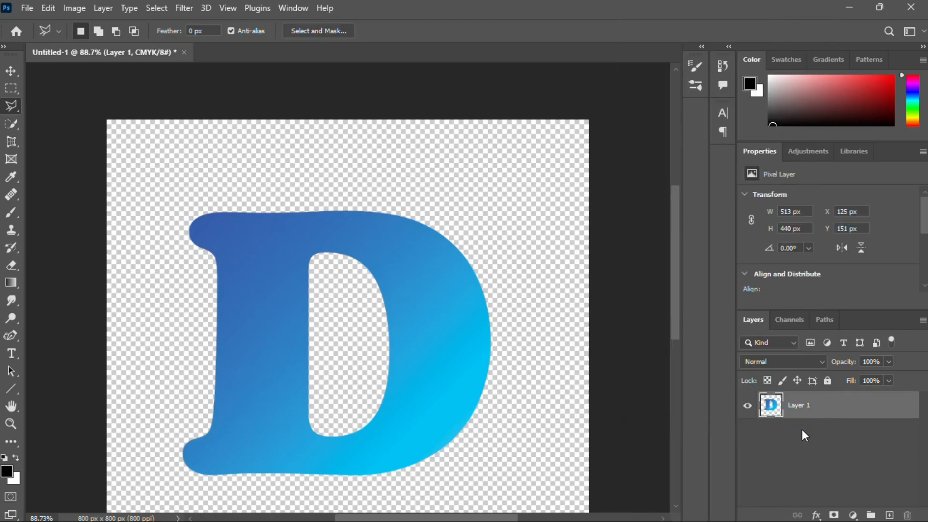
- Duplicate the merged D layer twice and hide the original Layer 1
key("ctrl+j")
key("ctrl+j")
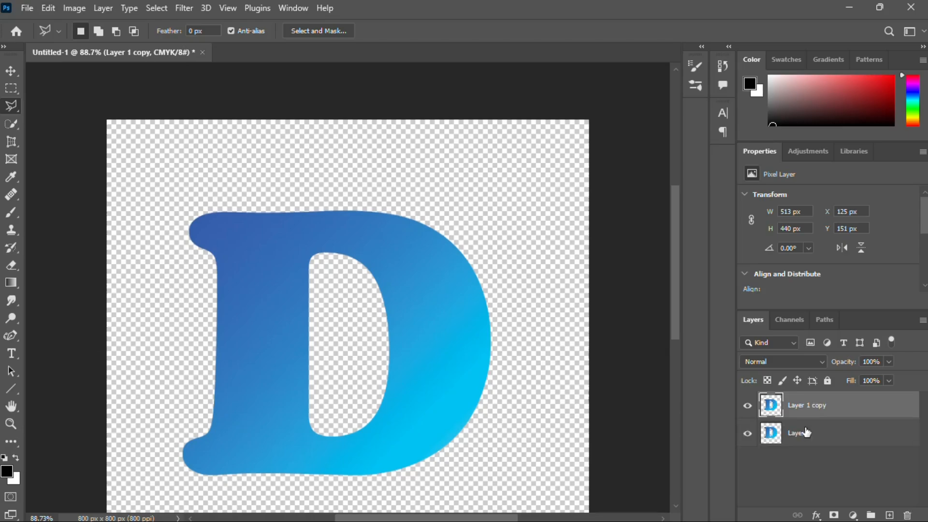
left_click(748, 462)
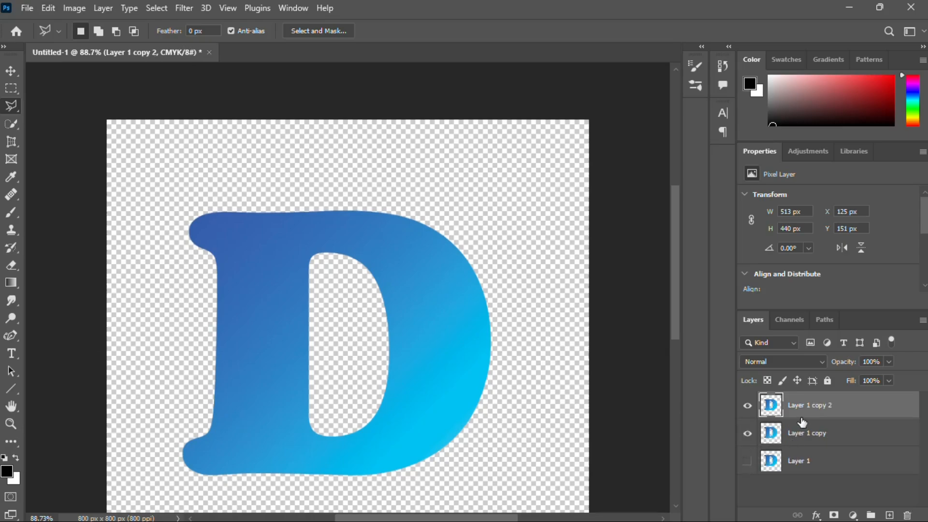
- Load the D-CUT selection and add it as a layer mask on Layer 1 copy 2
left_click(156, 8)
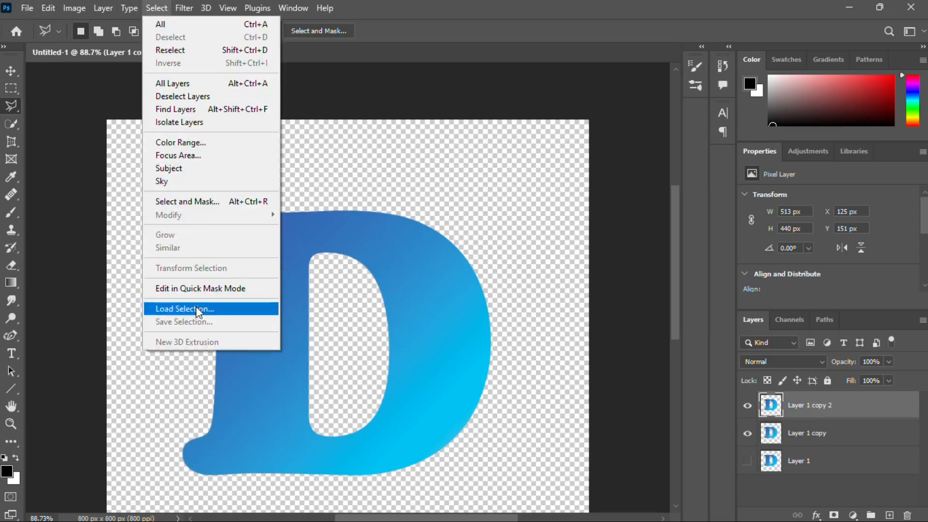
left_click(197, 307)
left_click(440, 151)
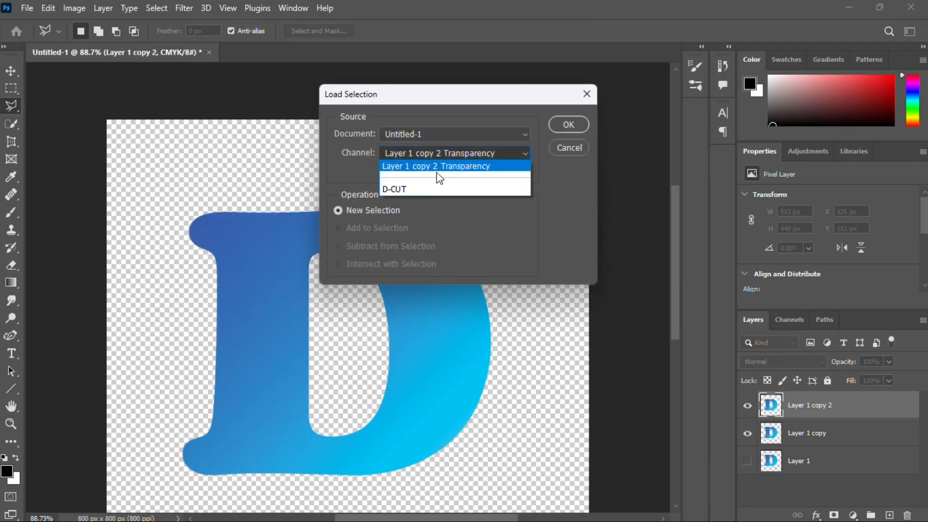
left_click(425, 185)
left_click(568, 125)
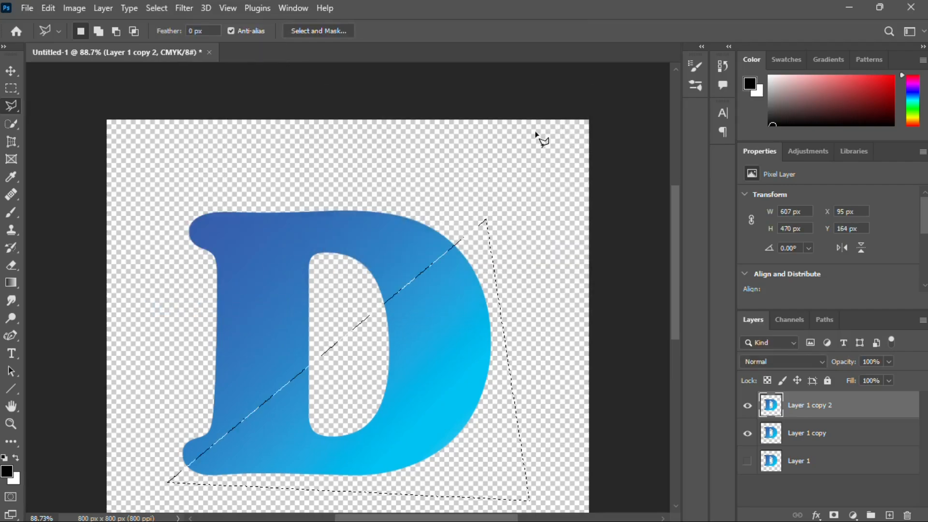
left_click(834, 514)
- Load the D-CUT selection inverted and add it as a layer mask on Layer 1 copy
left_click(800, 438)
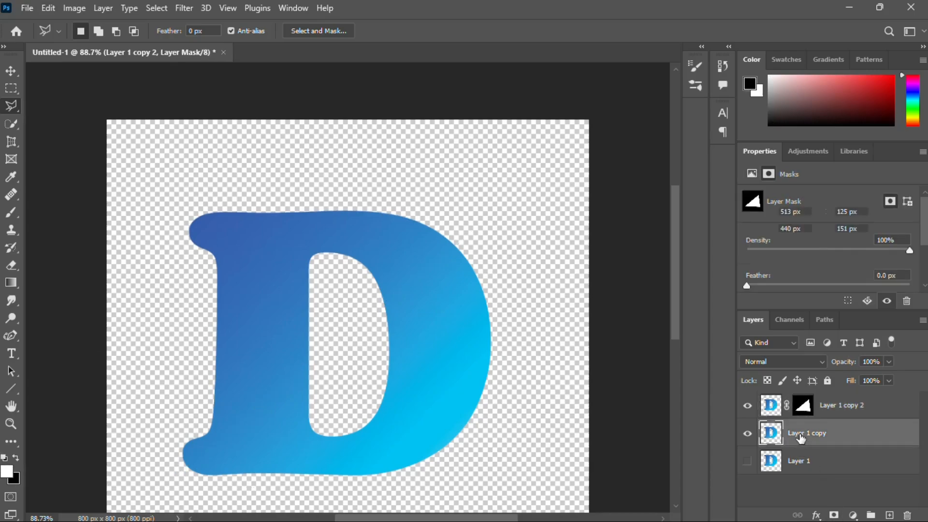
left_click(156, 9)
left_click(184, 308)
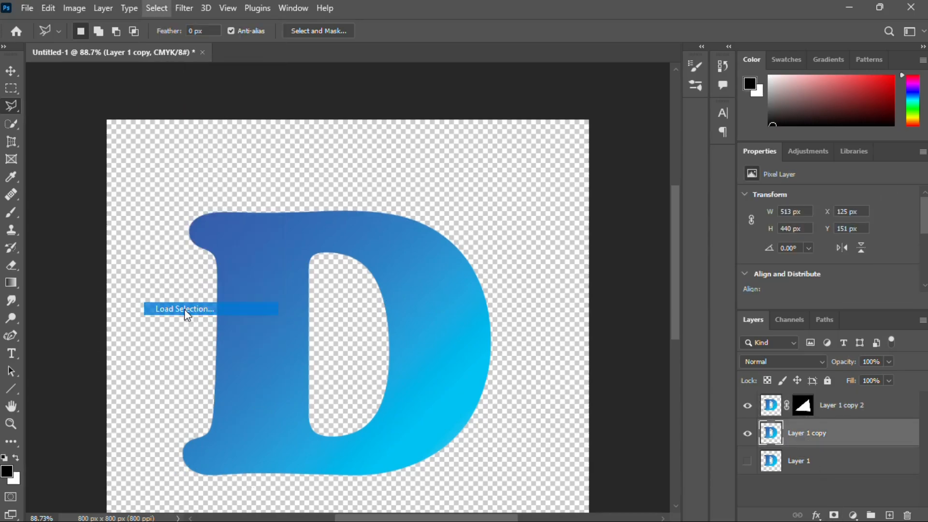
left_click(408, 158)
left_click(408, 186)
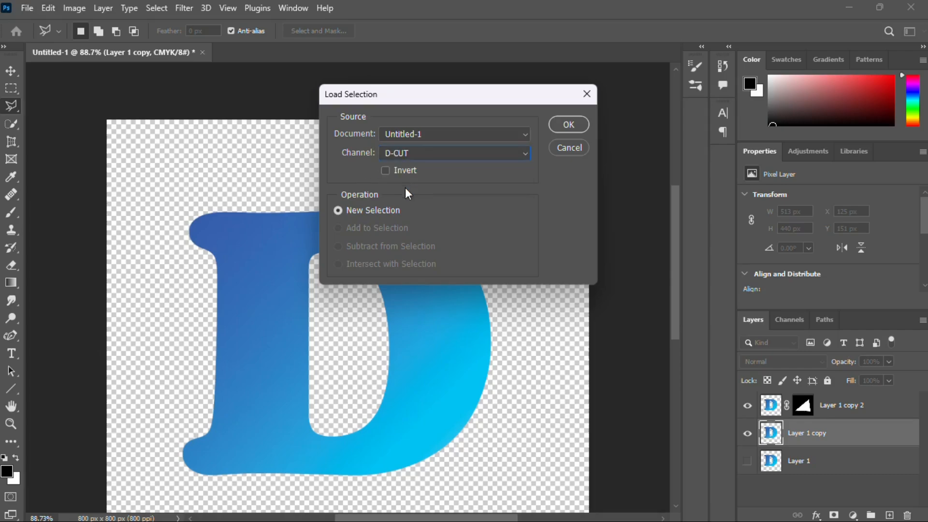
left_click(569, 124)
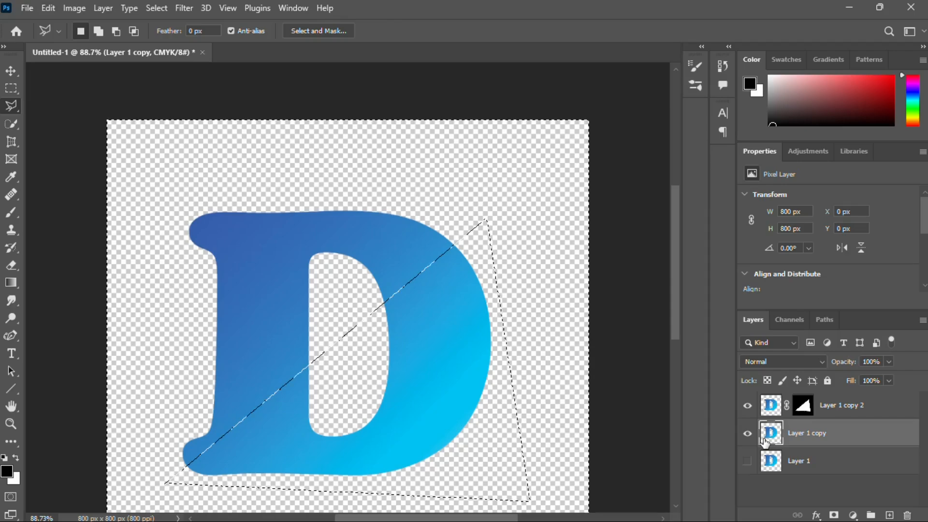
left_click(834, 515, "alt")
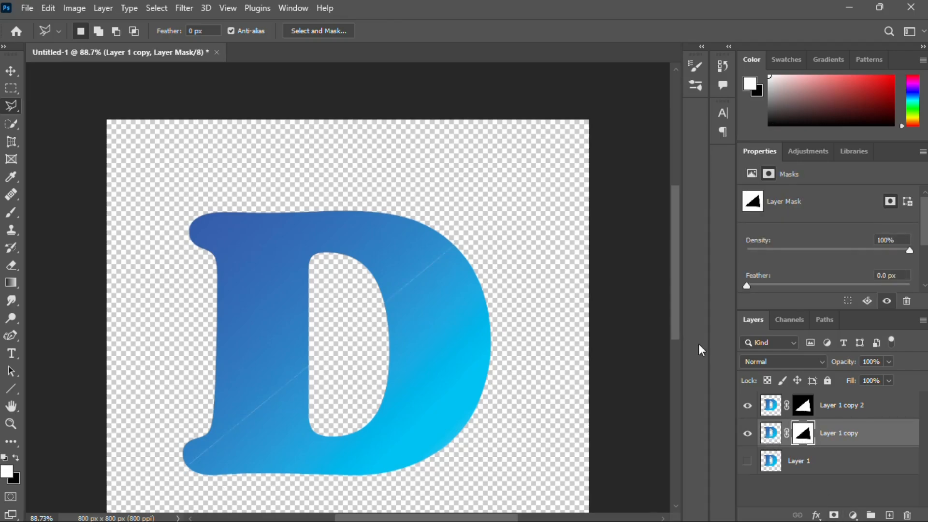
- Nudge the lower-right piece of the D a few pixels down and to the right with the Move tool
left_click(10, 72)
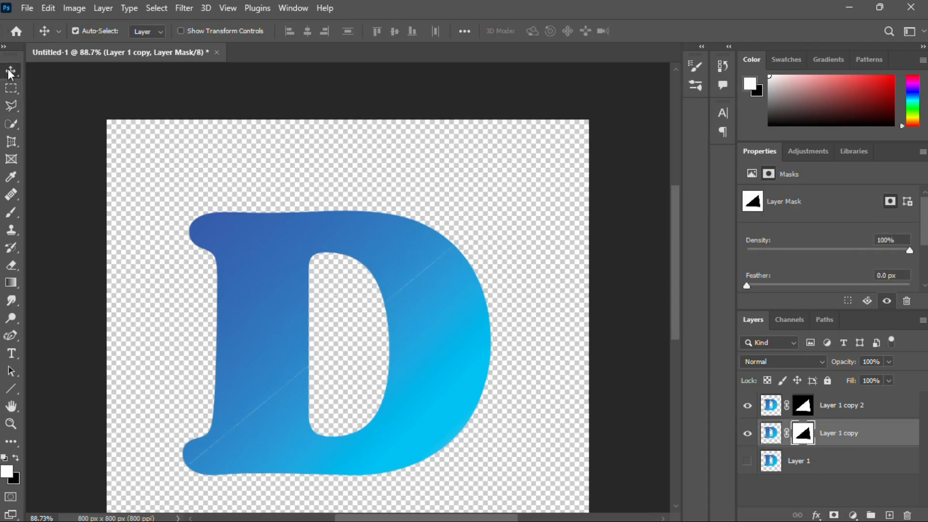
left_click(403, 331)
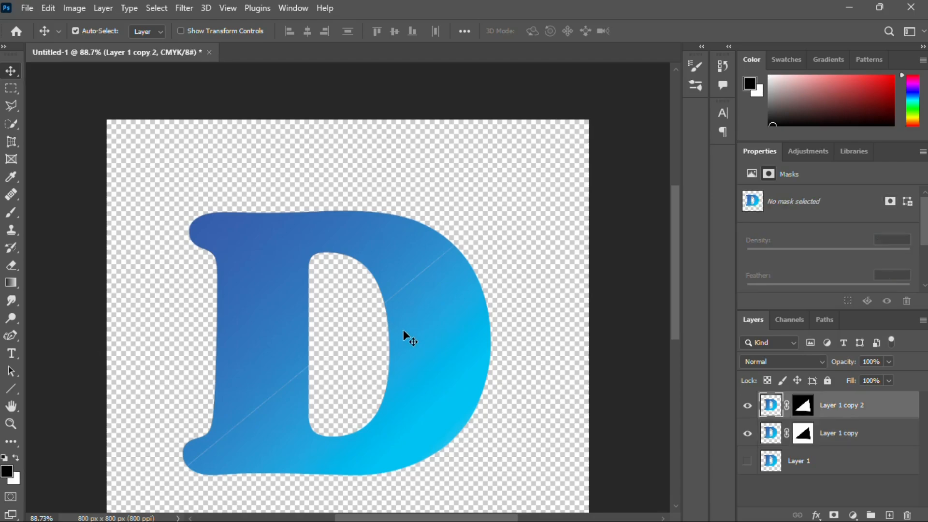
key("Down")
key("Down")
key("Down")
key("Down")
key("Down")
key("Down")
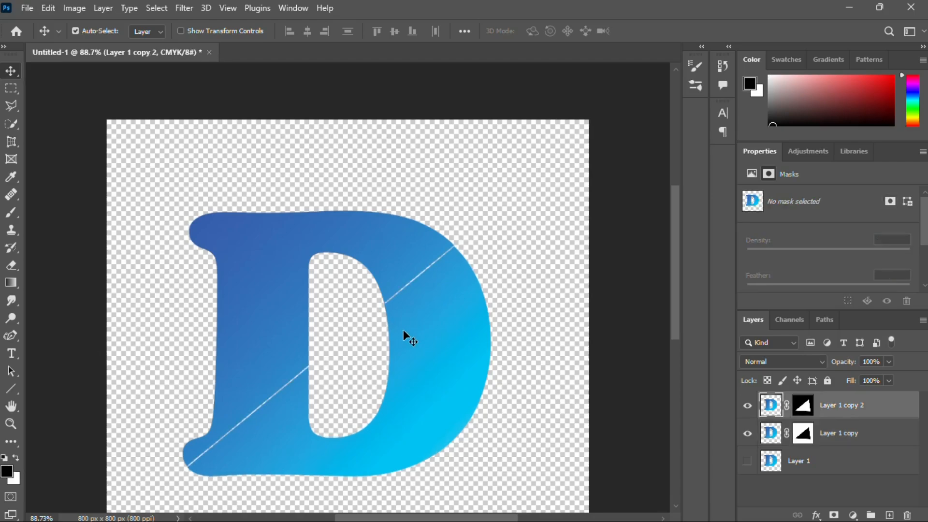
key("Down")
key("Down")
key("Down")
key("Down")
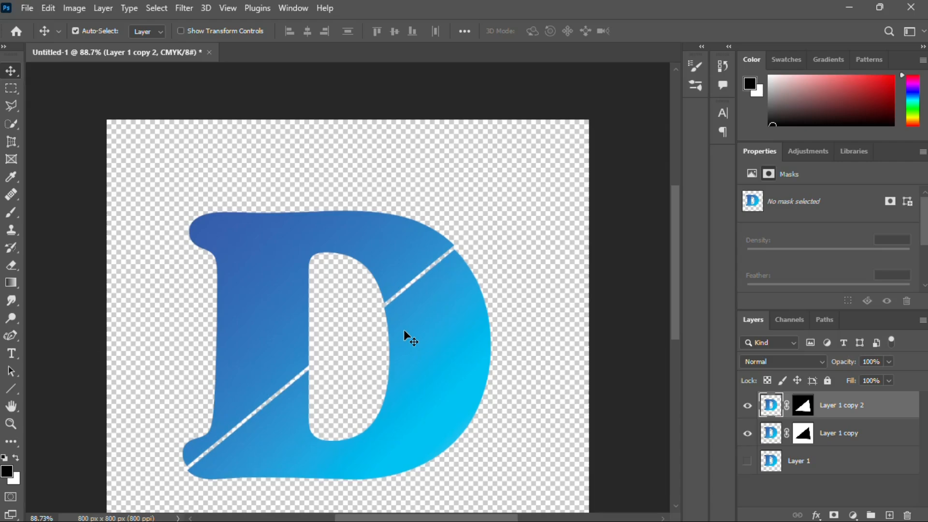
key("Right")
key("Right")
key("Right")
key("Right")
key("Right")
key("Right")
key("Right")
key("Right")
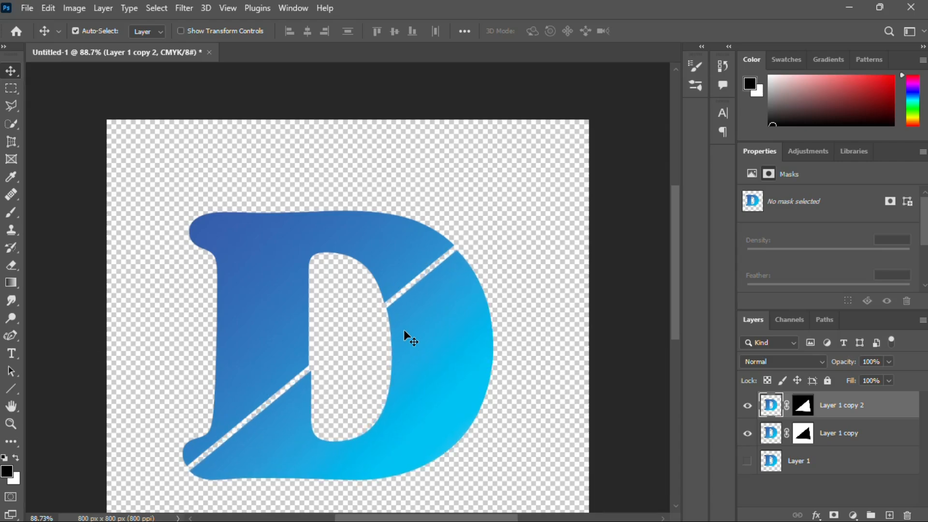
key("Right")
key("Right")
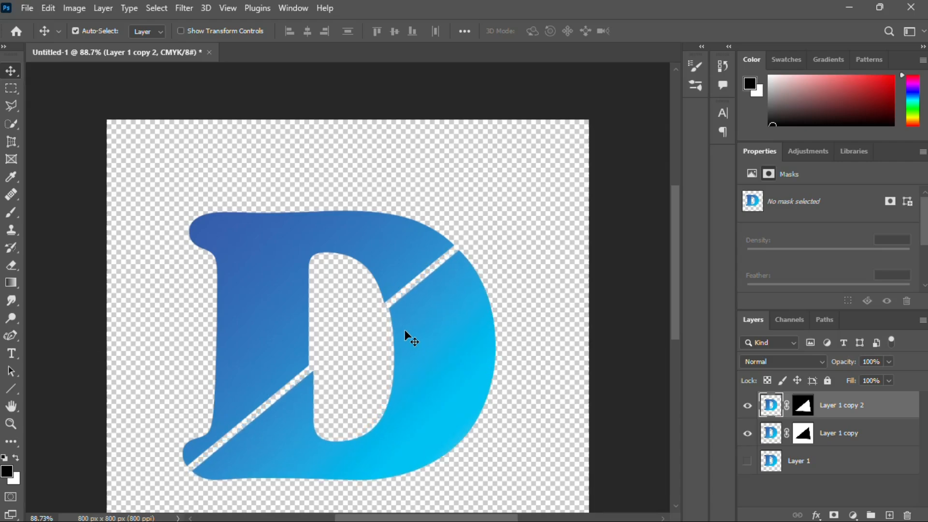
- Nudge the upper-left piece of the D up and to the left to widen the diagonal gap
left_click(398, 277)
key("Up")
key("Up")
key("Up")
key("Up")
key("Up")
key("Up")
key("Up")
key("Up")
key("Up")
key("Up")
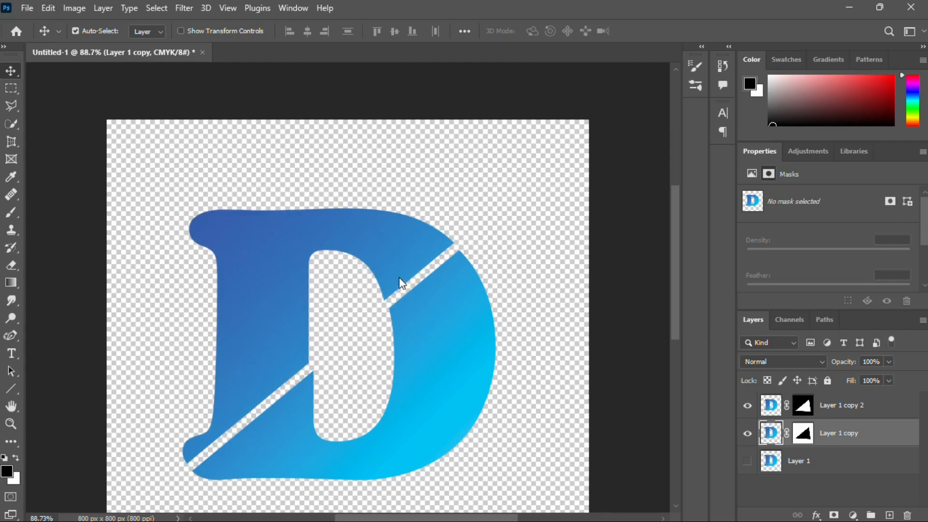
key("Up")
key("Up")
key("Up")
key("Up")
key("Up")
key("Up")
key("Up")
key("Up")
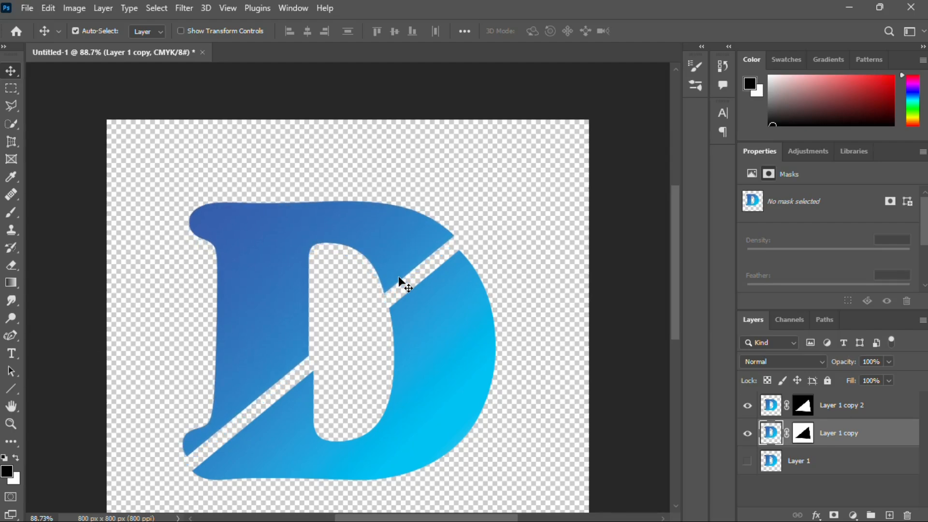
key("Left")
key("Left")
key("Left")
key("Left")
key("Left")
key("Left")
key("Left")
key("Left")
key("Left")
key("Left")
key("Left")
key("Left")
key("Left")
key("Left")
key("Left")
key("Left")
key("Left")
key("Left")
key("Left")
key("Left")
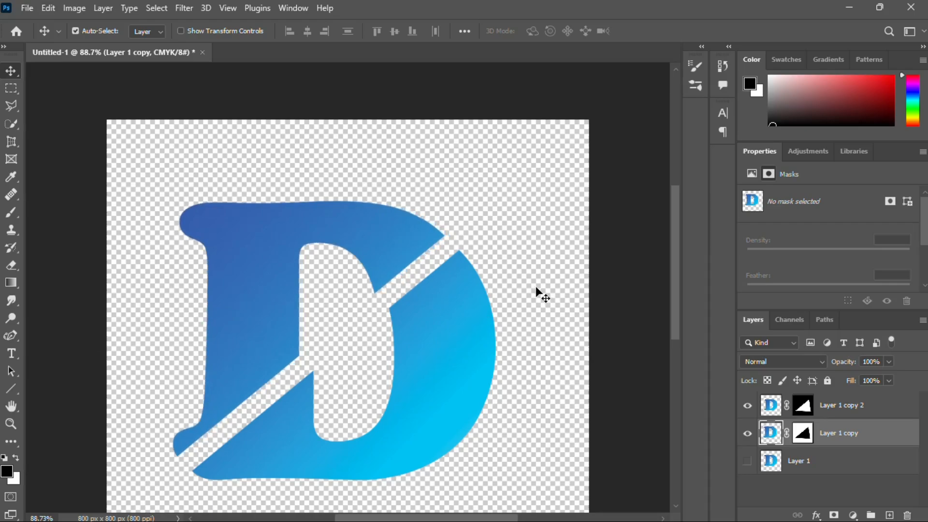
- Nudge the upper-left piece of the D slightly back to the right to narrow the gap
scroll(523, 283, "down", 3)
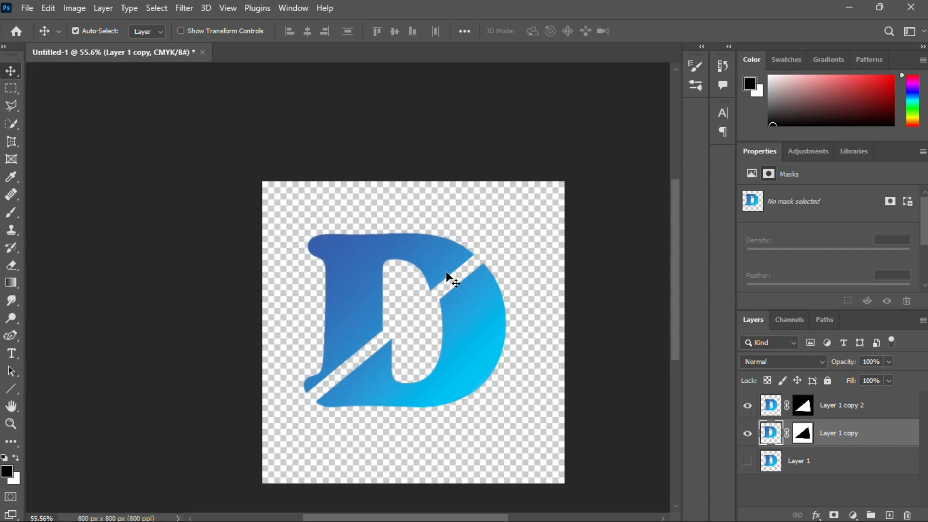
key("Right")
key("Right")
key("Right")
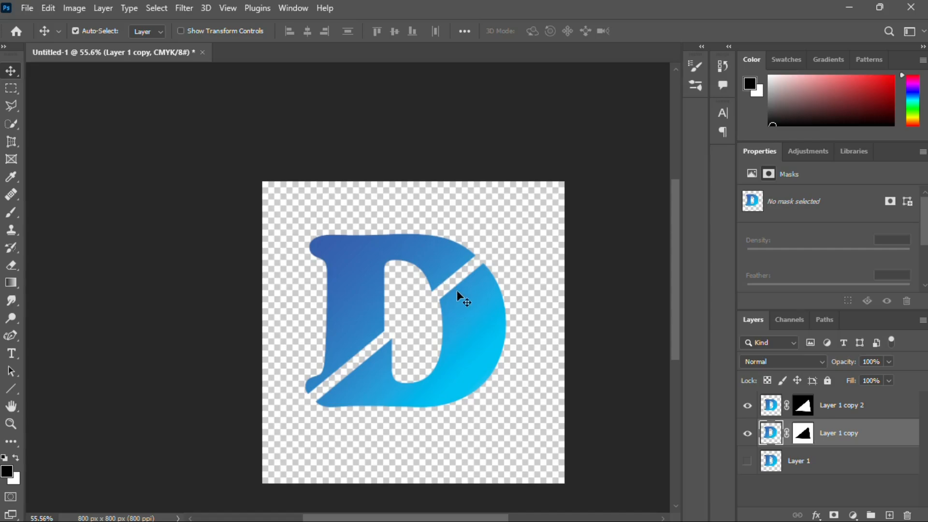
- Nudge the lower-right piece of the D slightly up toward the upper-left piece
left_click(461, 300)
key("Up")
key("Up")
key("Up")
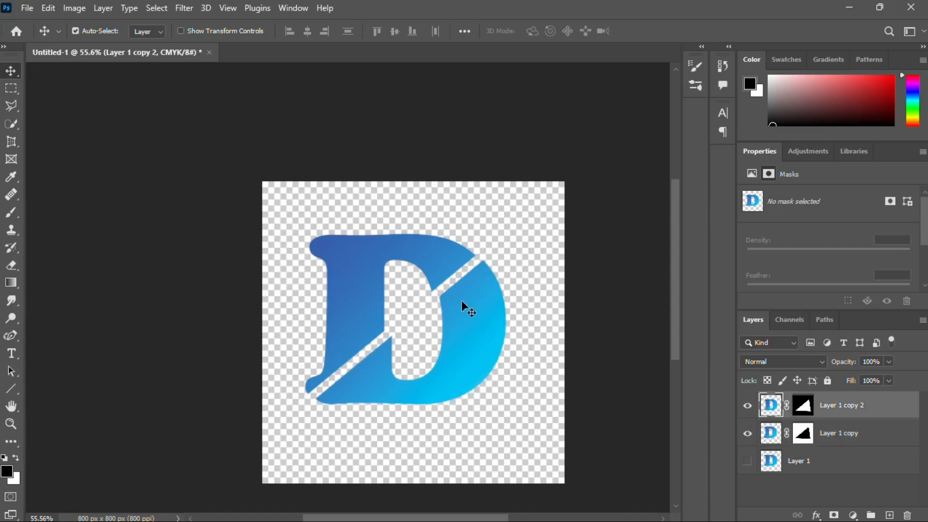
- Nudge the lower-right piece of the D several pixels left to narrow the diagonal gap
key("Left")
key("Left")
key("Left")
key("Left")
key("Left")
key("Left")
key("Left")
key("Left")
key("Left")
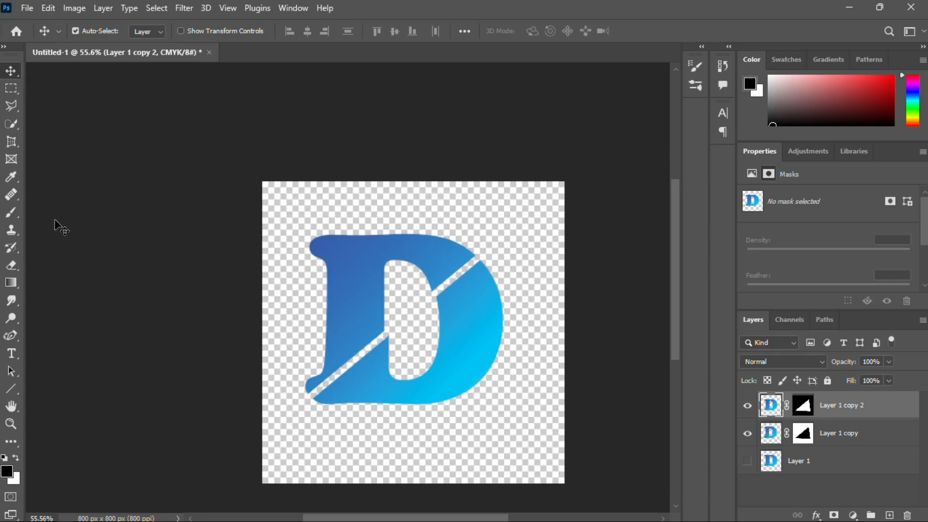
- Delete the hidden original Layer 1, keeping only the two masked D pieces
left_click(800, 467)
key("Delete")
left_click(803, 467)
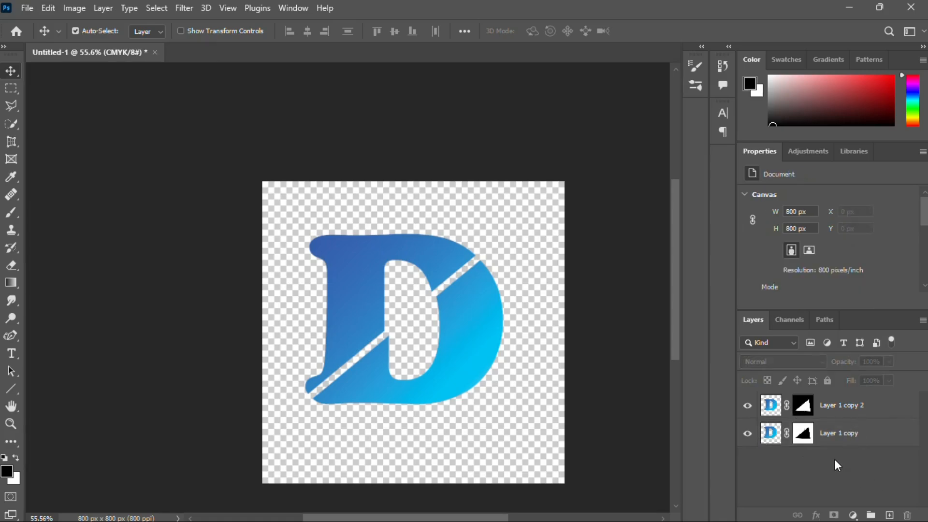
- Merge the two masked D pieces into a single layer and move the D slightly down and right, nearer the canvas centre
left_click(826, 414)
left_click(837, 435, "shift")
right_click(836, 435)
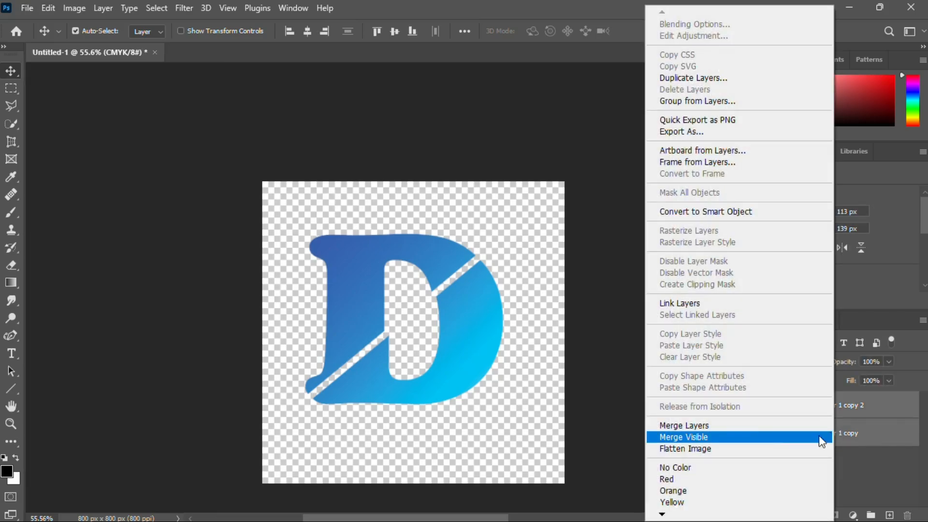
left_click(759, 432)
left_click_drag(482, 364, 488, 376)
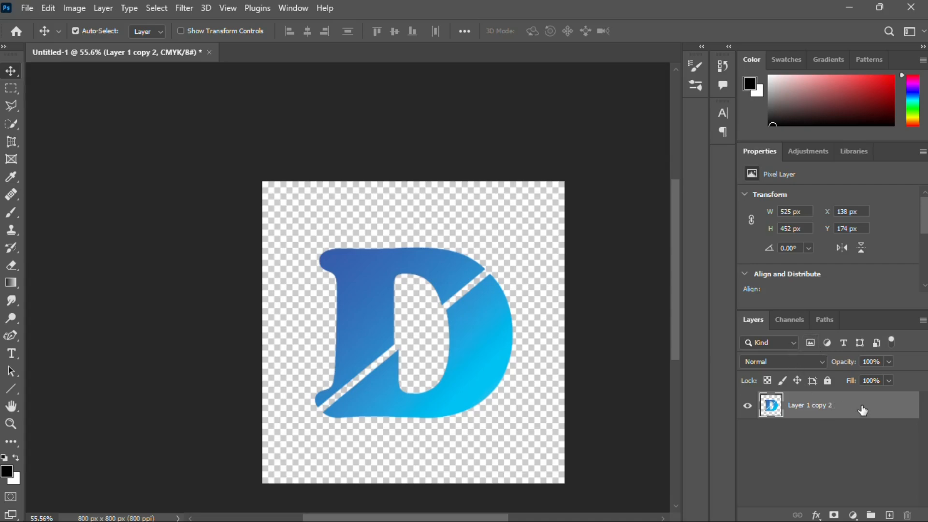
- Open the arrow-icon-1181 image from the Downloads folder
left_click(27, 9)
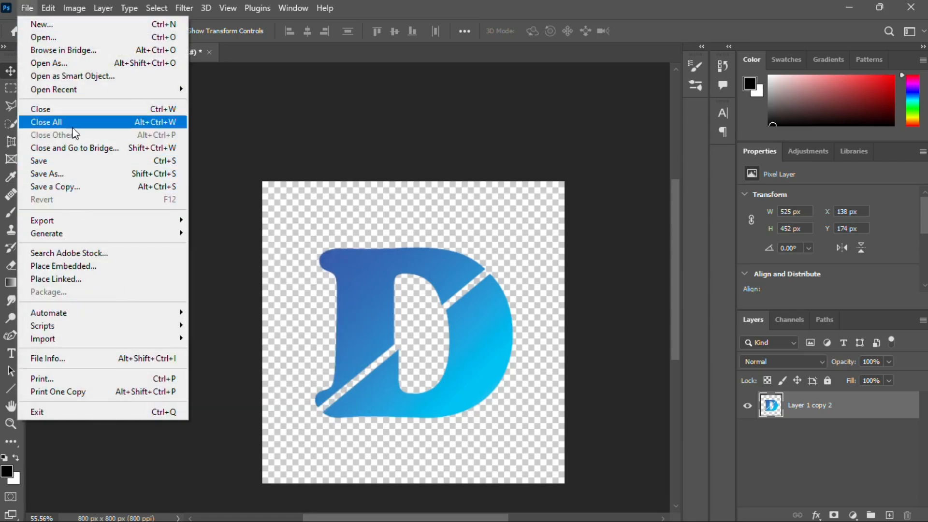
left_click(56, 37)
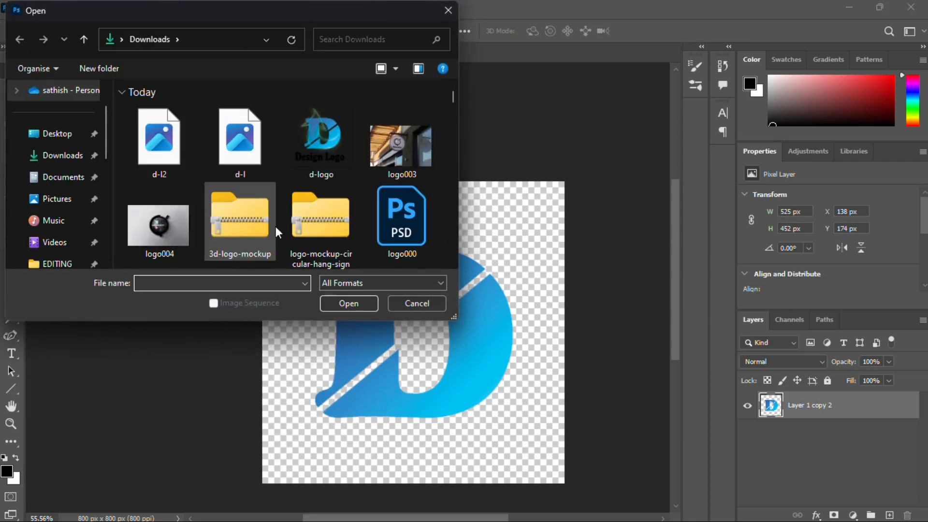
scroll(318, 208, "down", 5)
scroll(319, 208, "down", 10)
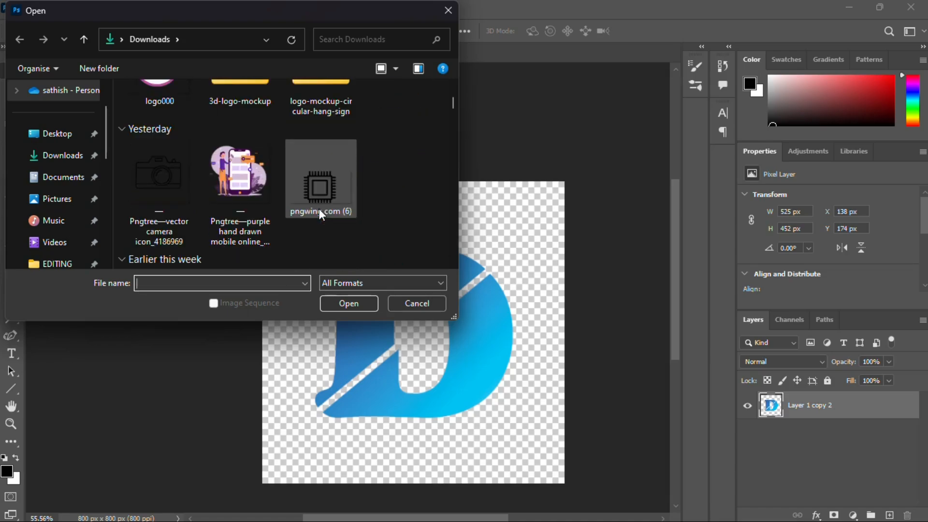
scroll(319, 209, "down", 10)
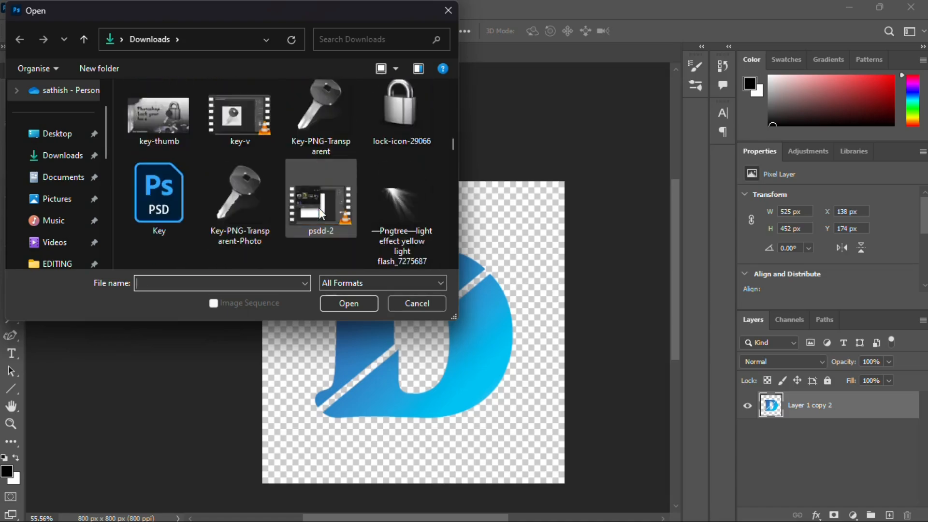
scroll(320, 209, "up", 8)
scroll(319, 207, "down", 10)
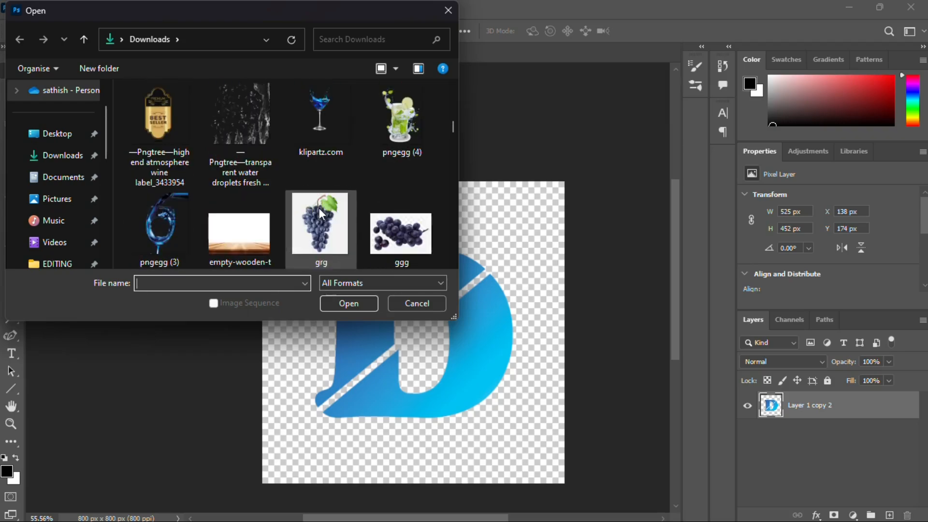
scroll(318, 208, "down", 5)
left_click(321, 114)
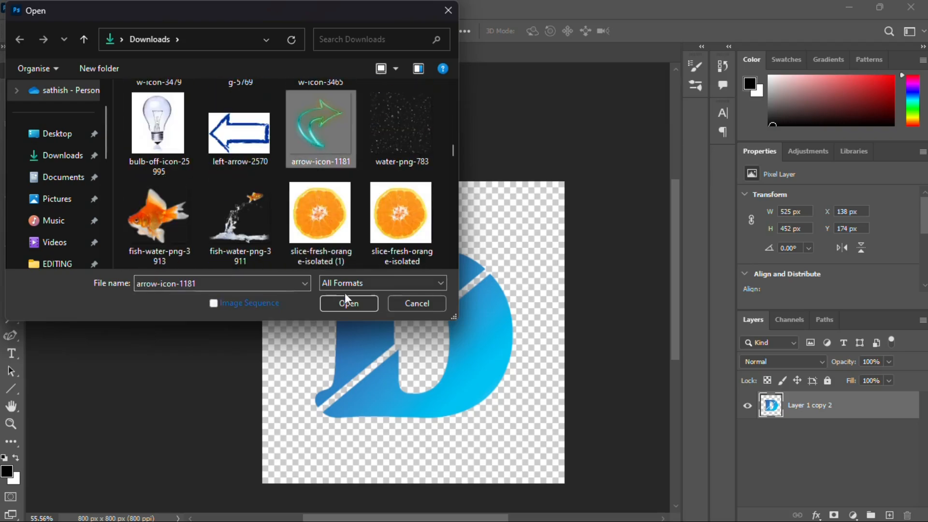
left_click(346, 302)
- Bring the arrow into the logo document, rotate it about 90° counter-clockwise, enlarge it to about 145%, and position it over the D
left_click_drag(146, 60, 341, 324)
key("ctrl+t")
left_click_drag(479, 226, 243, 230)
left_click_drag(443, 434, 548, 493)
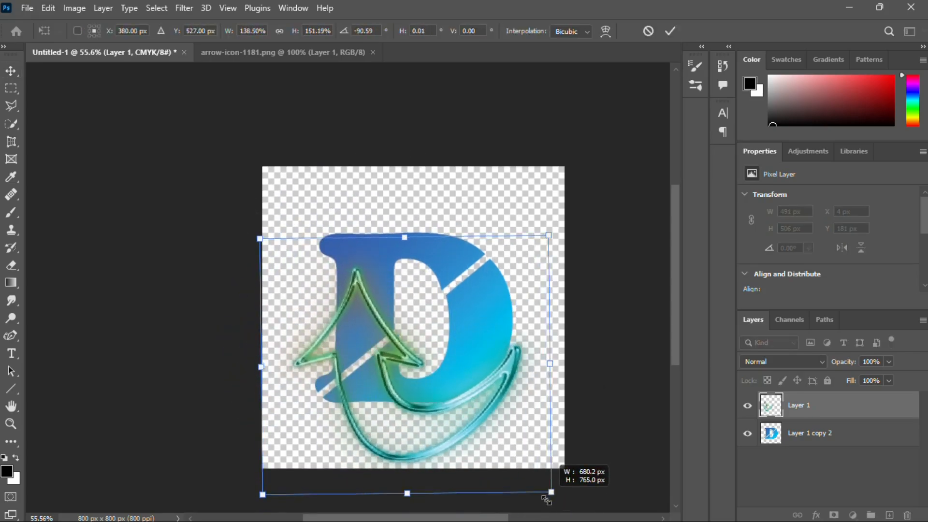
left_click_drag(447, 398, 457, 367)
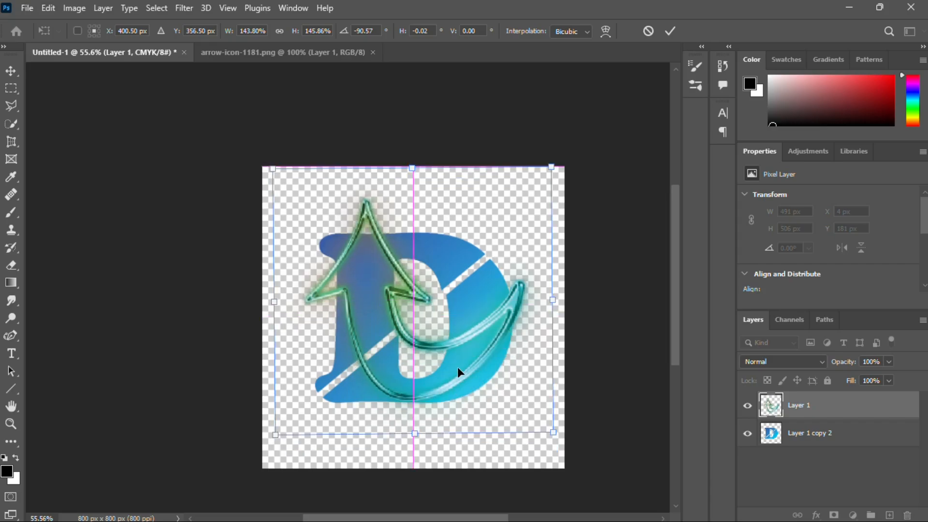
key("Return")
- Warp the arrow so its tail follows the lower-right curve of the D and its head points up over the stem
key("ctrl+t")
right_click(385, 267)
left_click(411, 326)
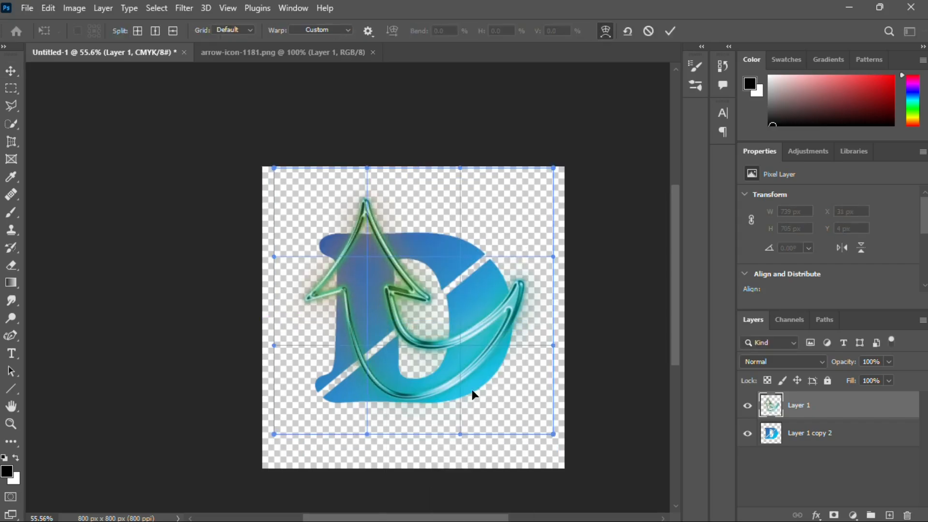
left_click_drag(553, 257, 486, 256)
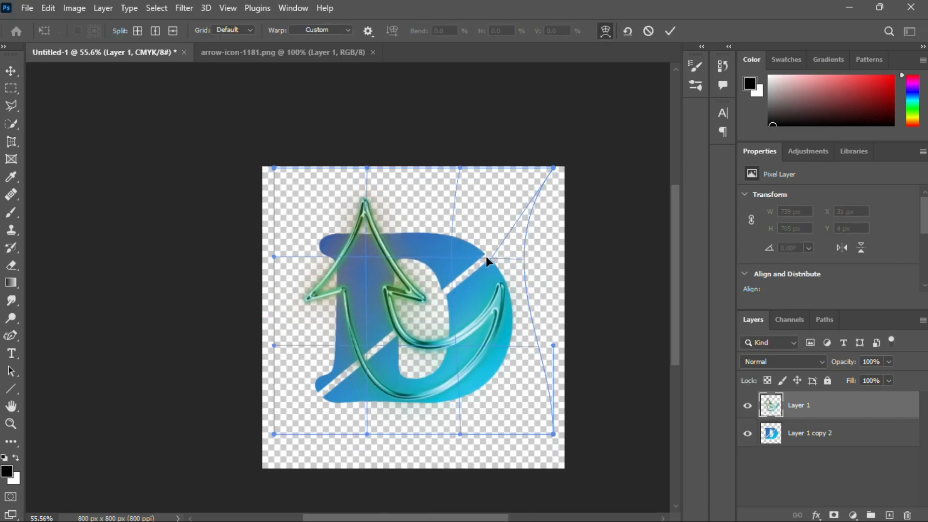
left_click_drag(456, 387, 478, 391)
left_click_drag(486, 256, 516, 269)
left_click_drag(364, 182, 375, 182)
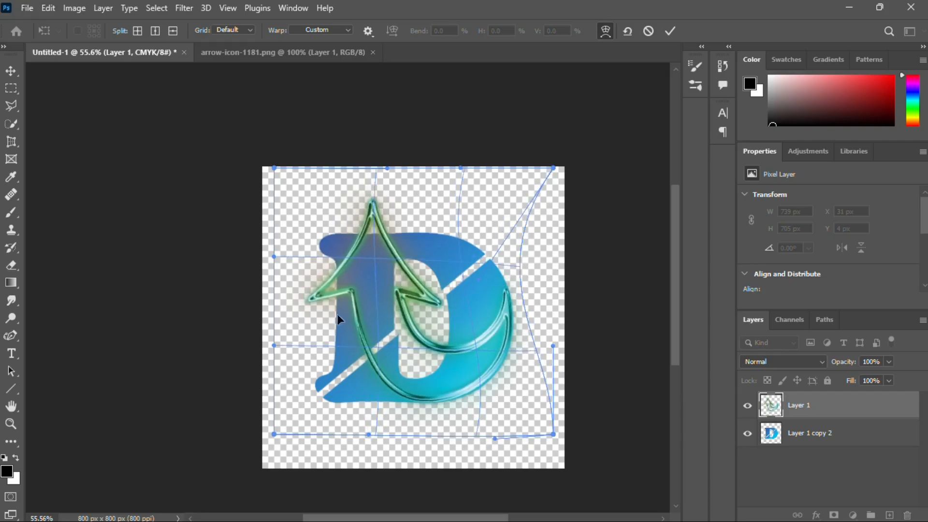
left_click_drag(371, 347, 401, 420)
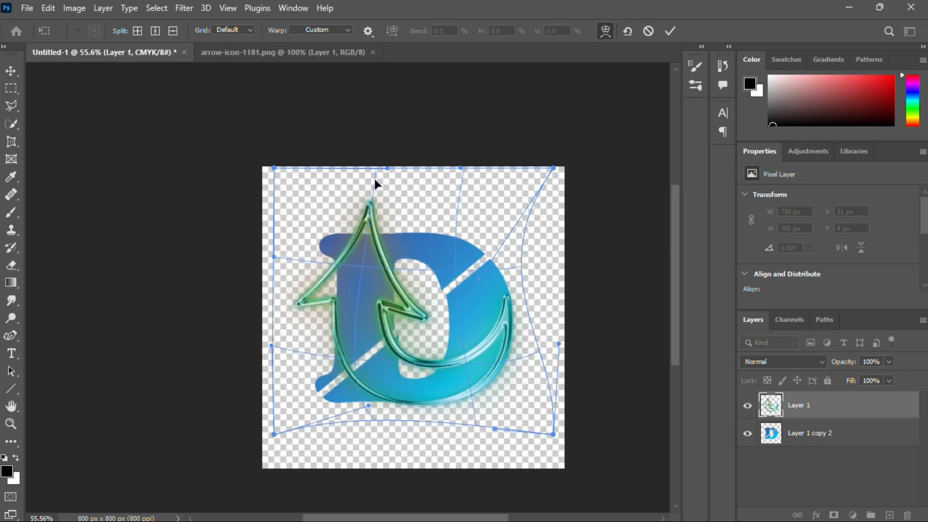
key("Return")
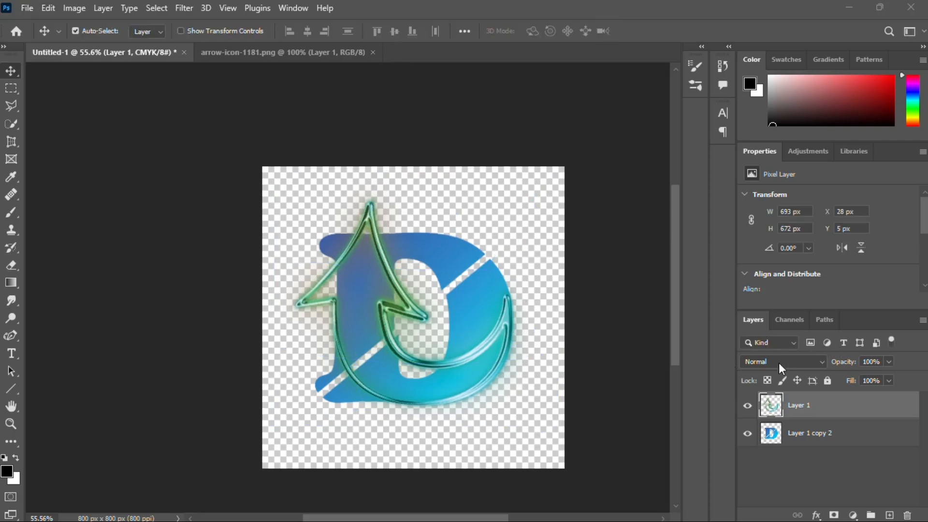
- Duplicate the arrow layer, hide the original arrow, and set the copy's blend mode to Hard Light
key("ctrl+j")
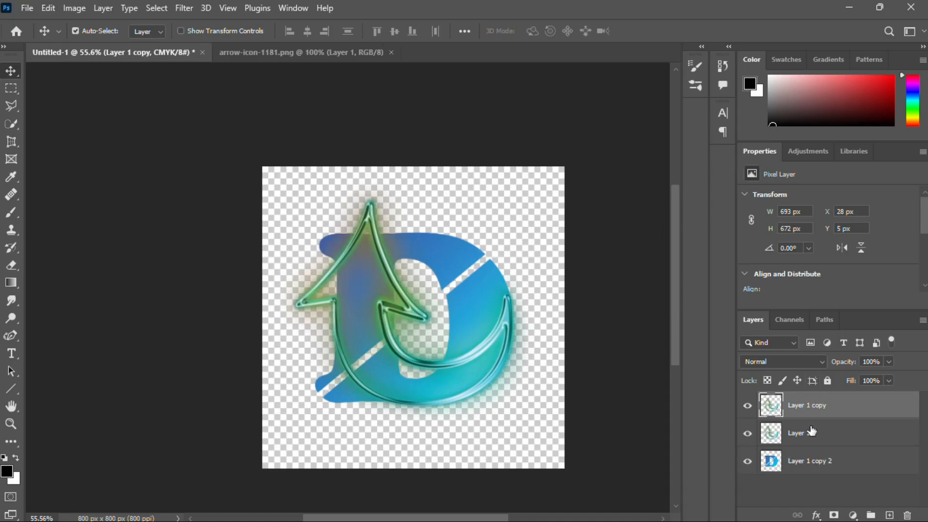
left_click(755, 434)
left_click(773, 362)
left_click(768, 367)
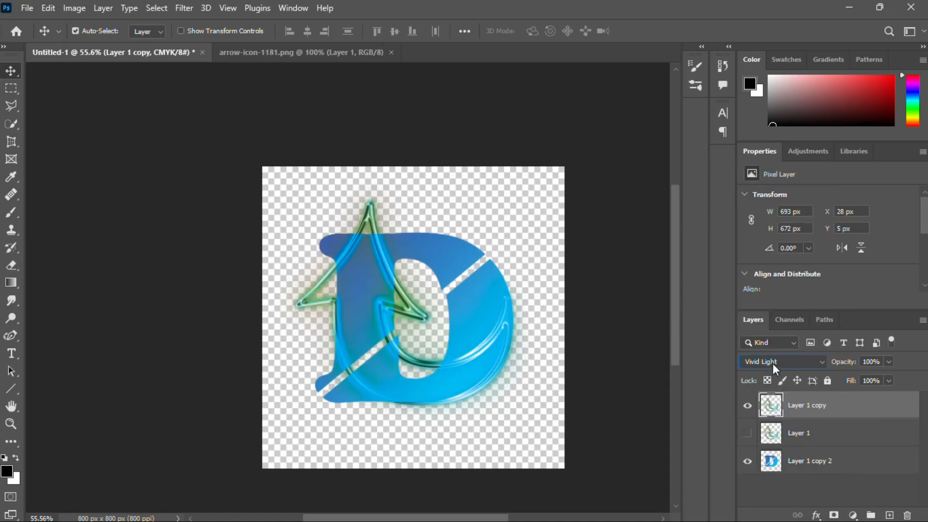
left_click(773, 364)
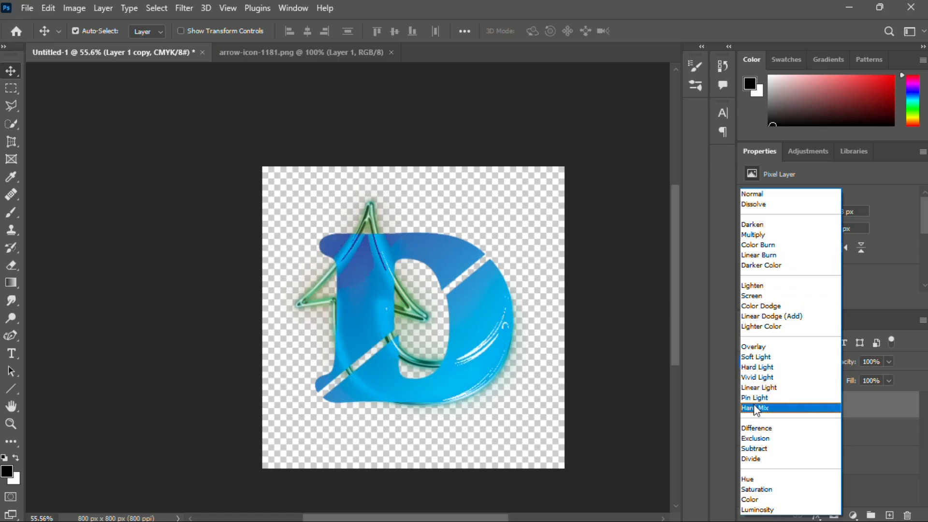
left_click(759, 370)
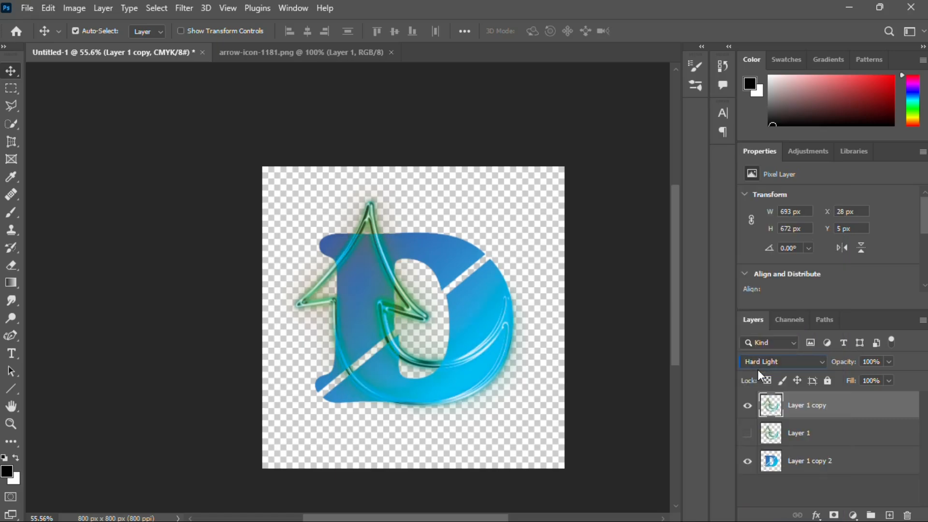
- Show the original arrow layer again and set its blend mode to Dissolve
left_click(749, 434)
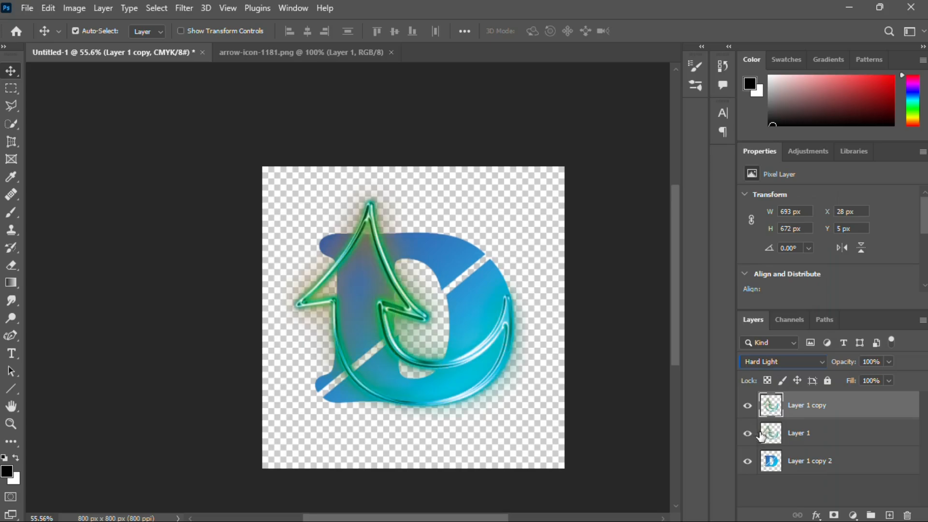
left_click(791, 436)
left_click(791, 360)
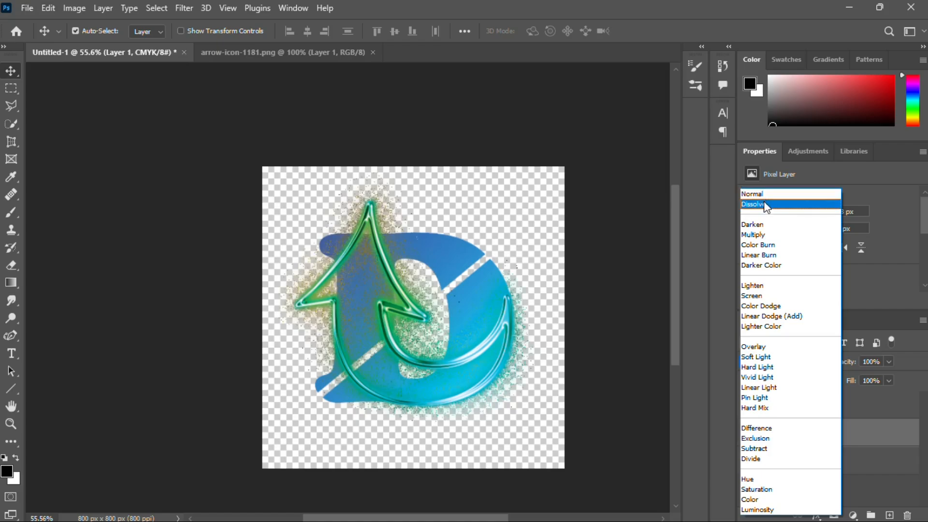
left_click(765, 204)
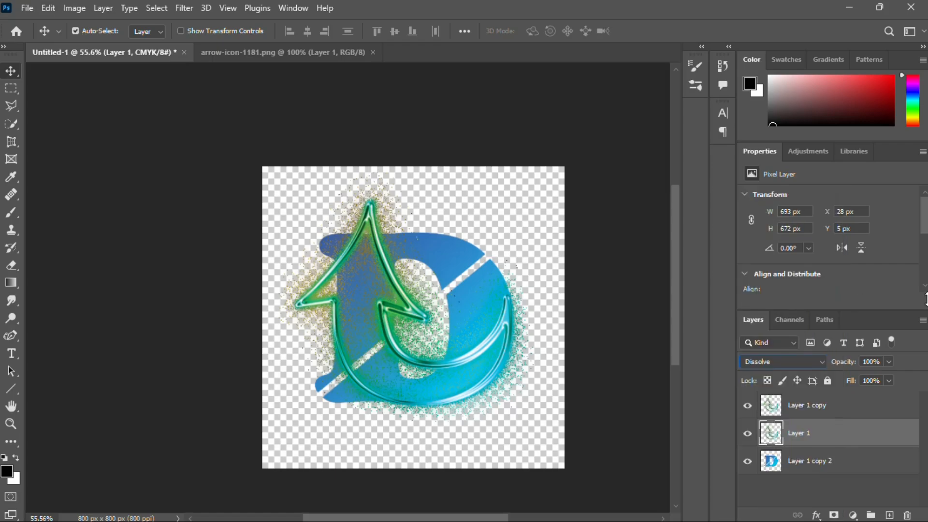
- Load the D's outline as a selection, delete that area from the original arrow on Layer 1, and deselect
left_click(777, 465)
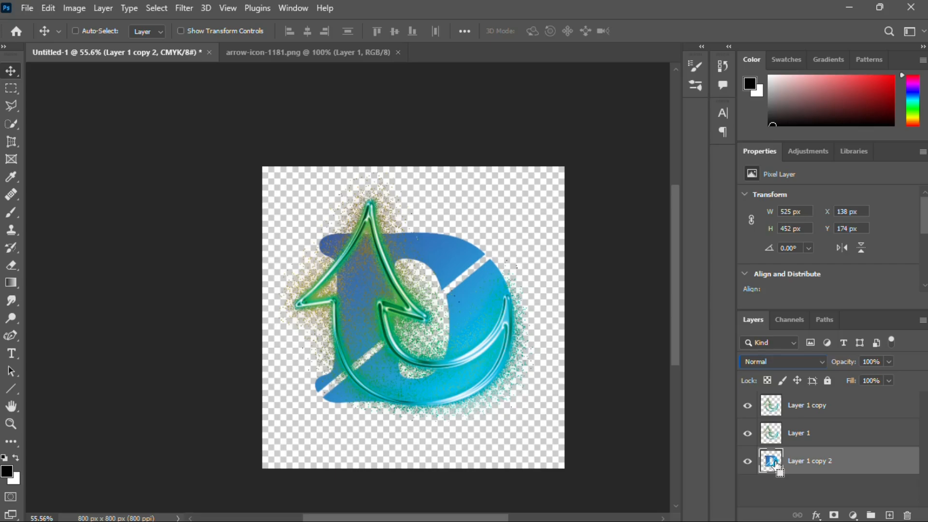
left_click(777, 465, "ctrl")
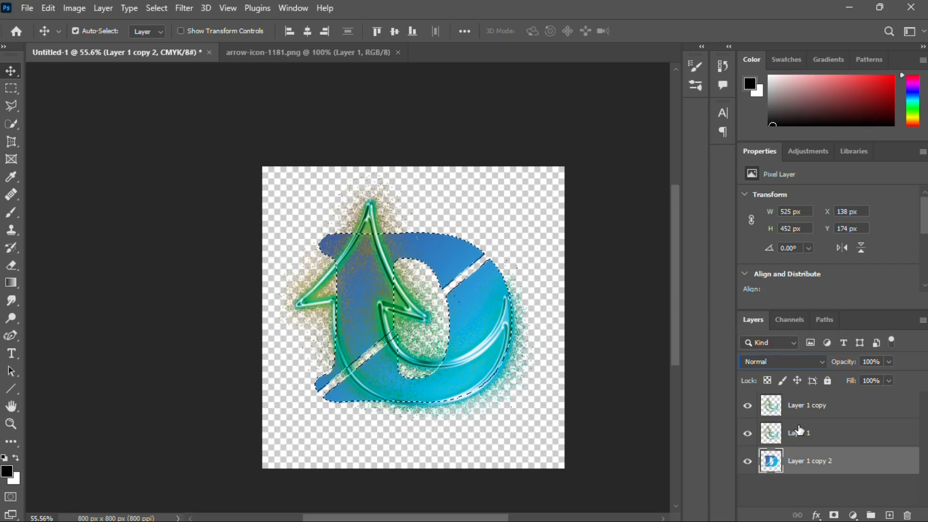
left_click(798, 430)
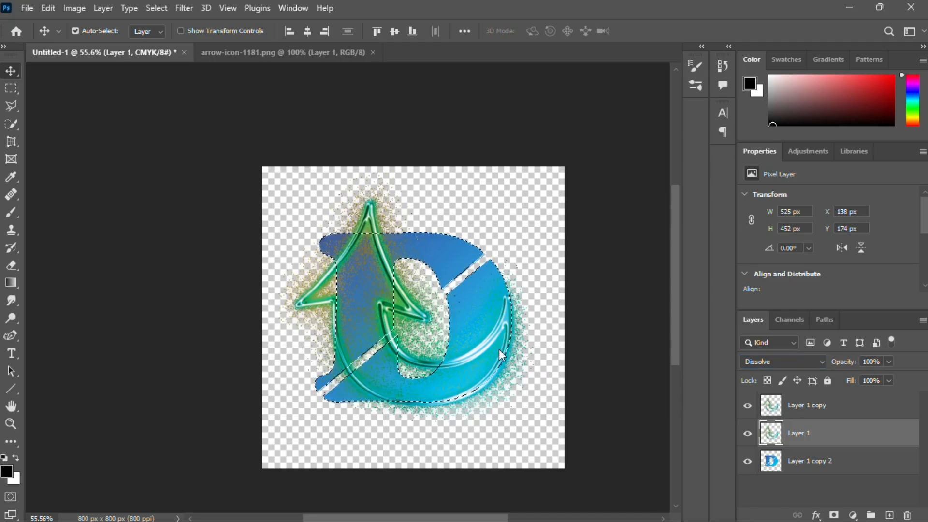
key("Delete")
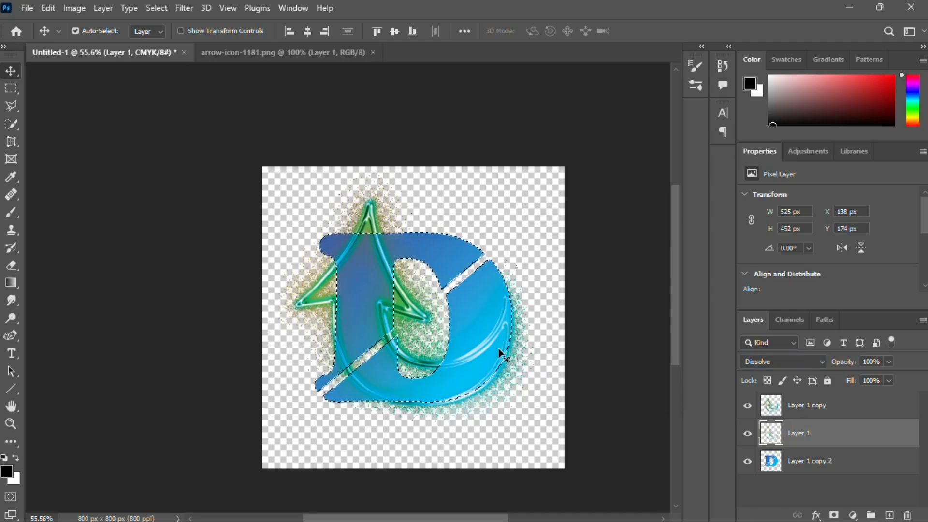
key("ctrl+d")
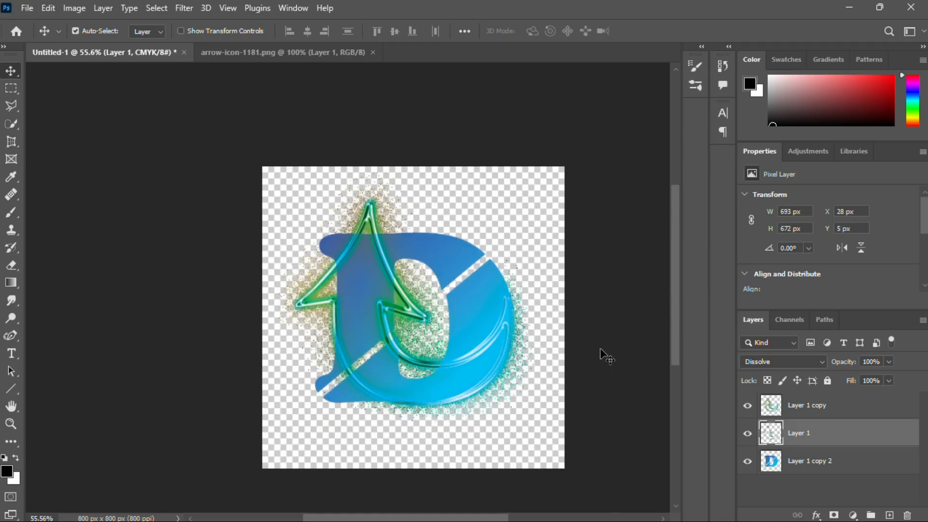
- Set the blend mode of the original arrow on Layer 1 to Lighten and hide the arrow copy layer
left_click(813, 406)
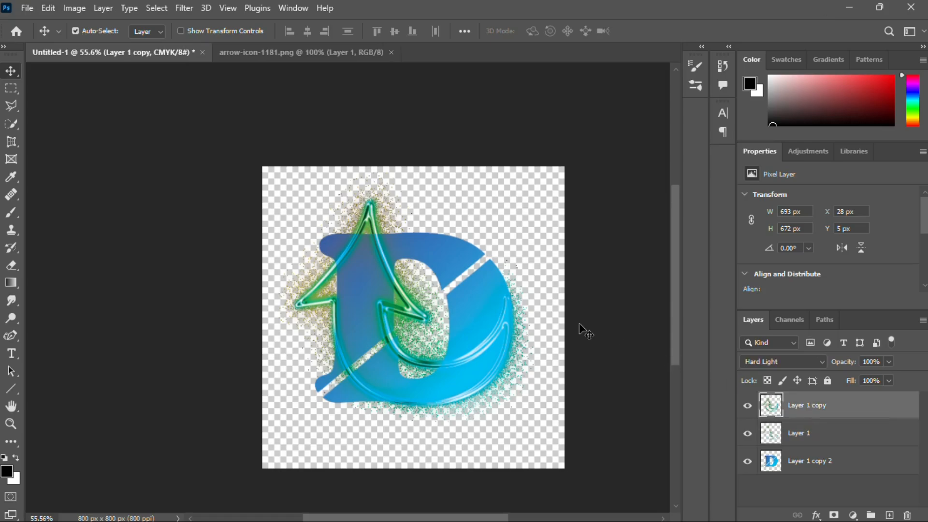
left_click(805, 437)
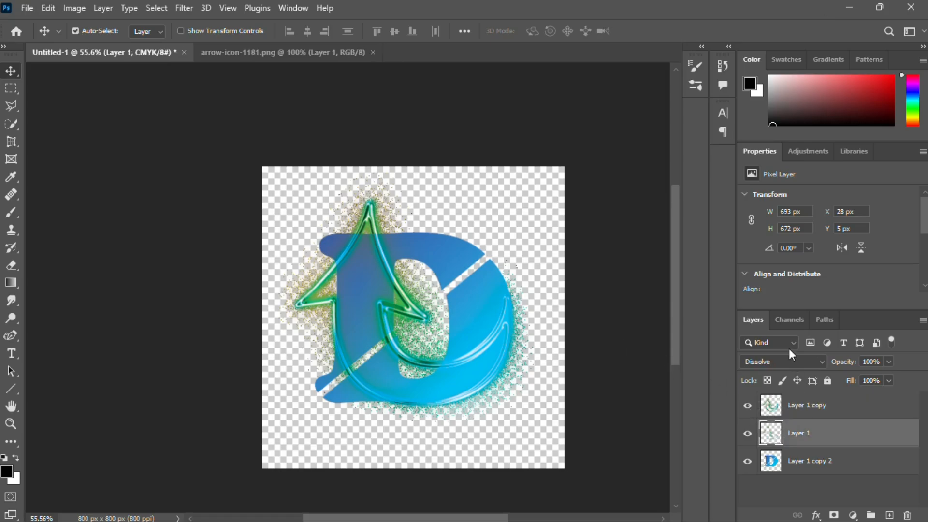
left_click(787, 363)
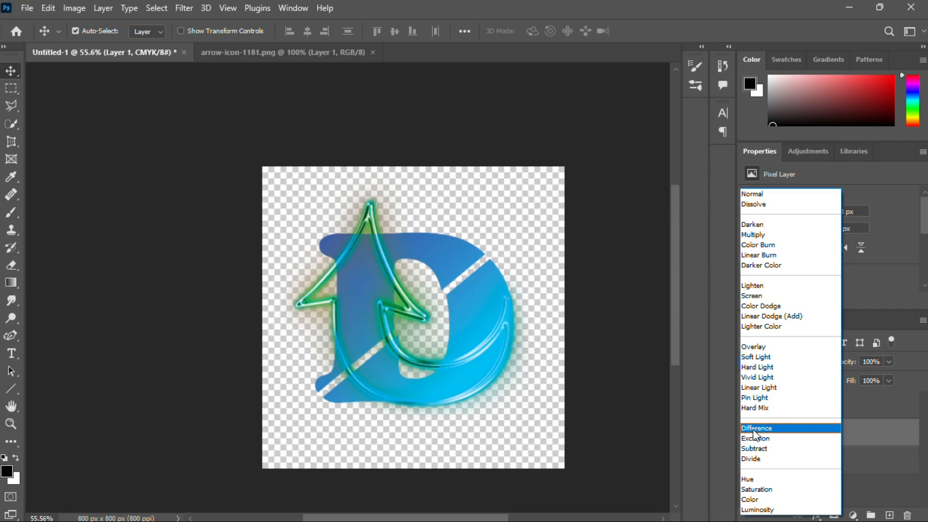
left_click(748, 289)
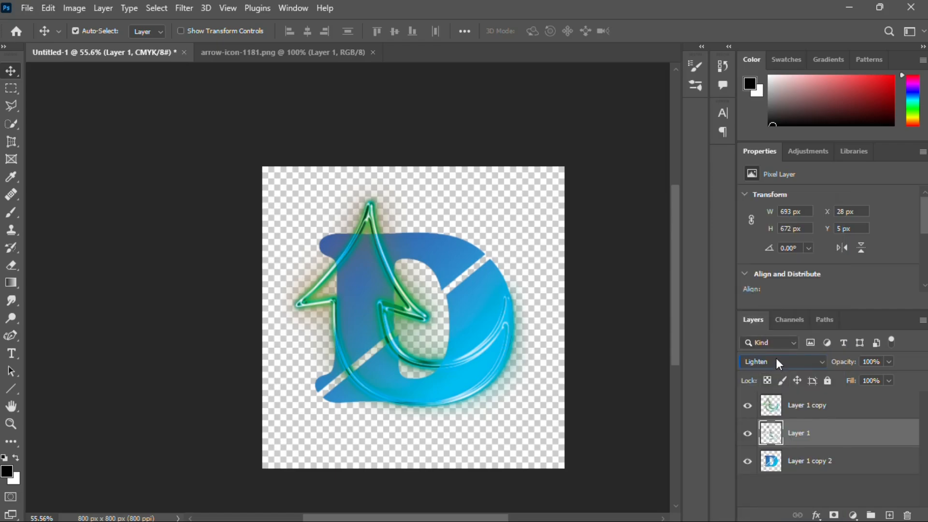
left_click(803, 410)
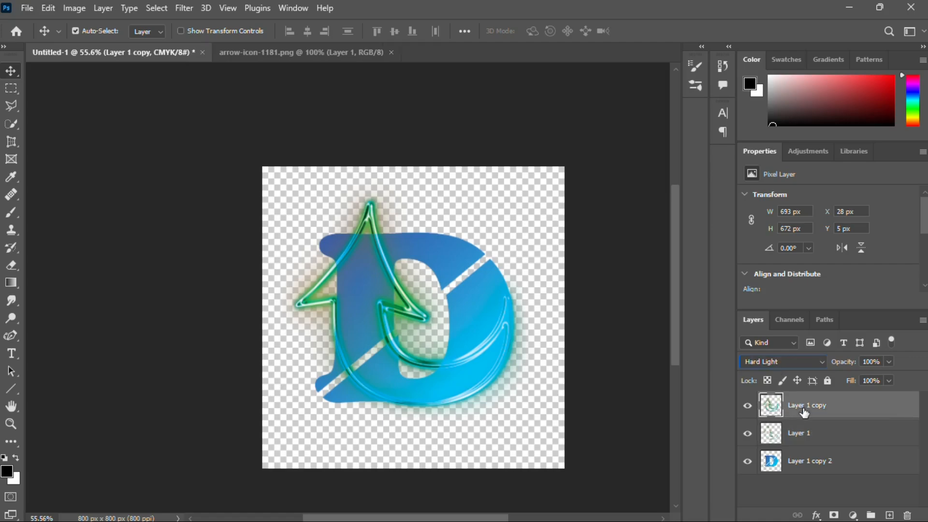
left_click(748, 407)
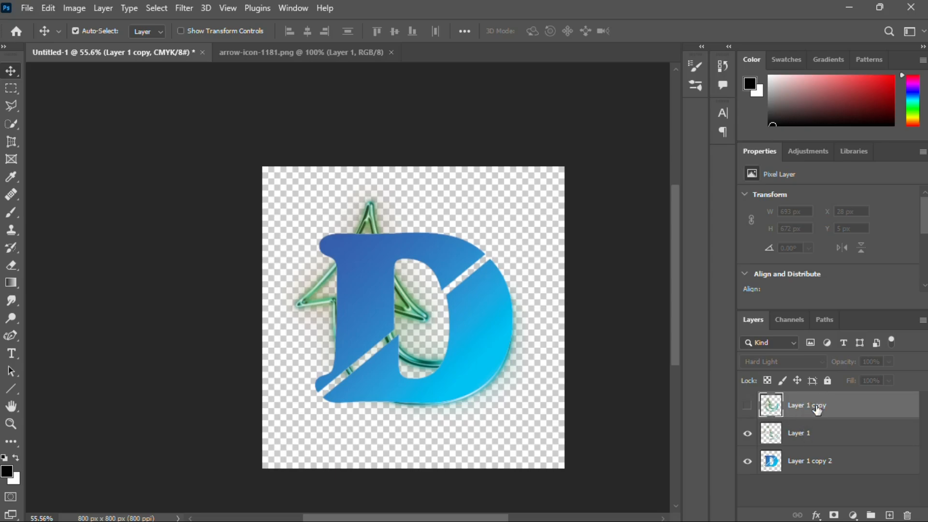
- Show the arrow copy layer again and set its fill to 50%
left_click(748, 406)
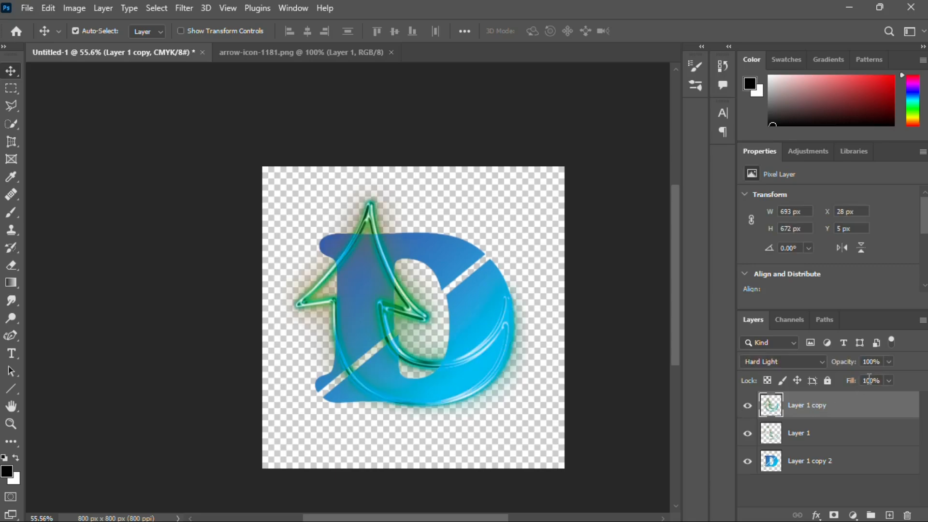
type("5")
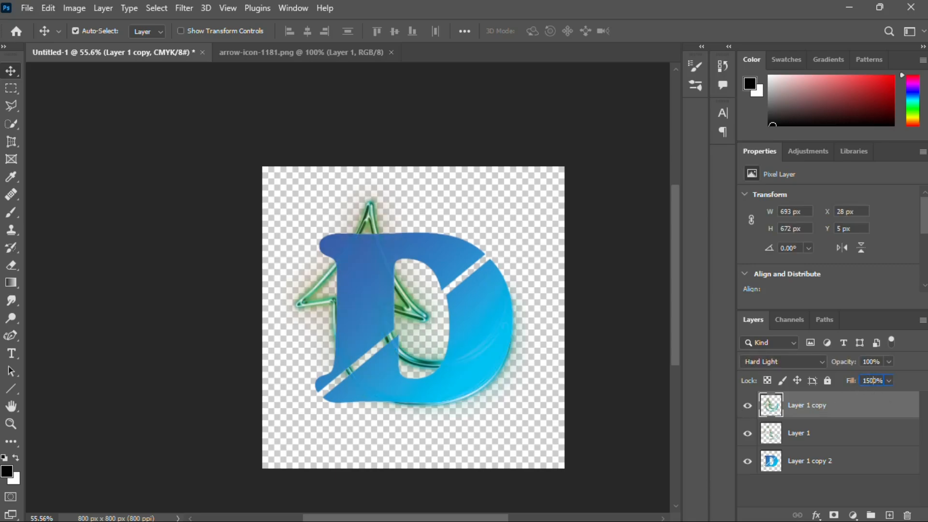
type("0")
key("BackSpace")
key("BackSpace")
key("BackSpace")
type("5")
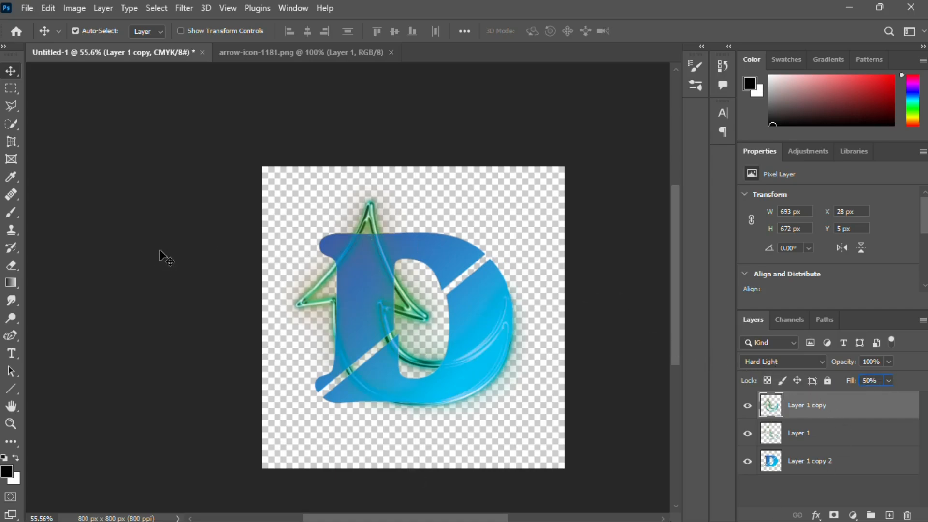
- Set the fill of the original arrow on Layer 1 to 80%
left_click(825, 437)
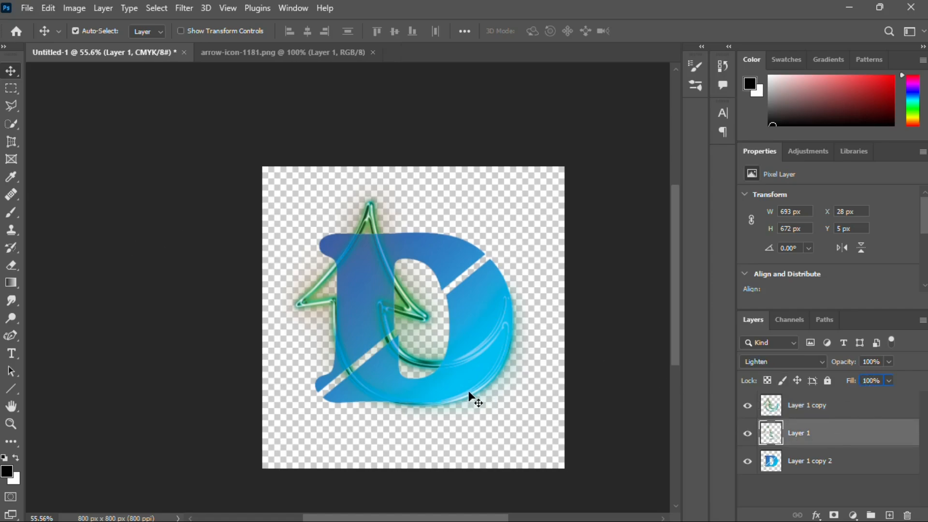
type("0")
key("Return")
key("Return")
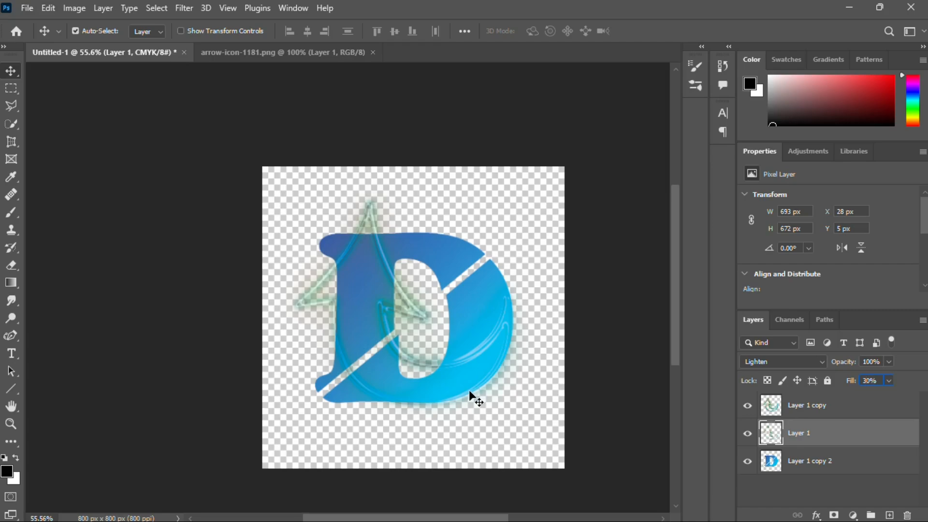
type("80")
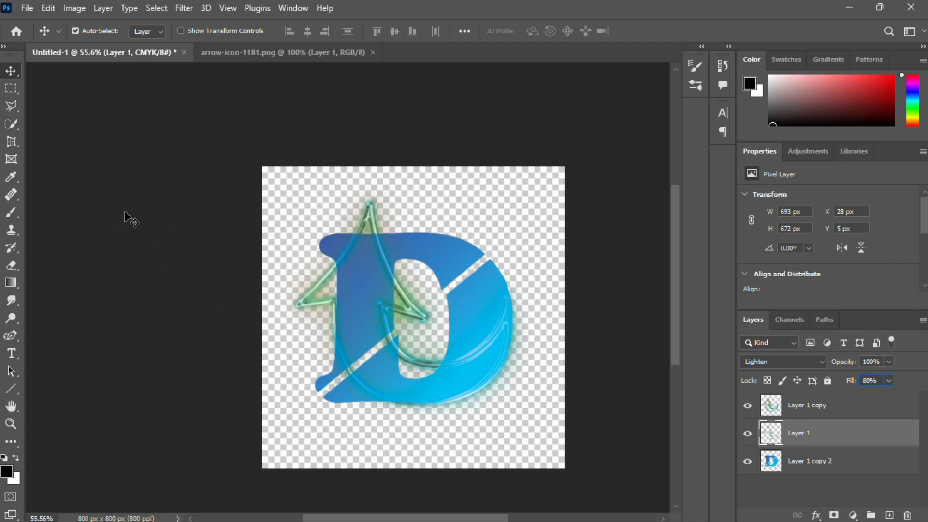
- Change the blend mode of the original arrow on Layer 1 to Overlay
left_click(783, 361)
left_click(755, 233)
left_click(786, 362)
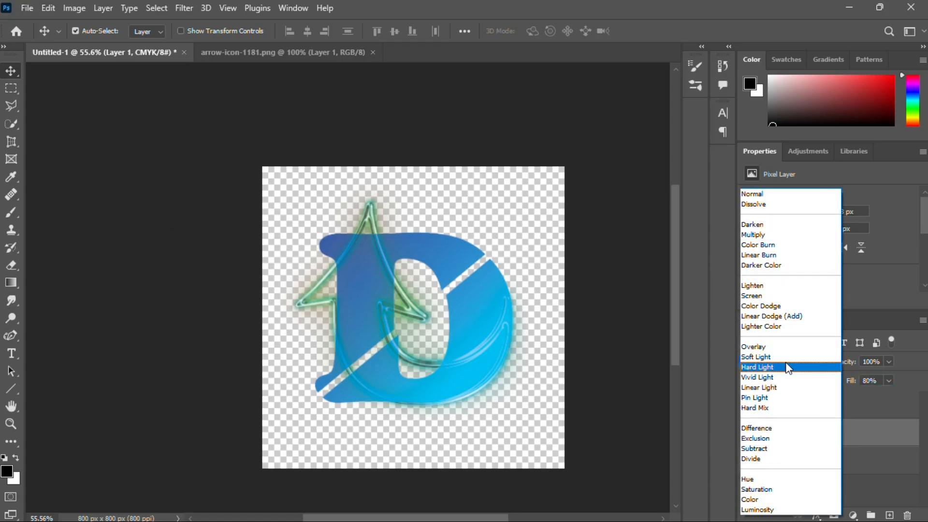
left_click(761, 350)
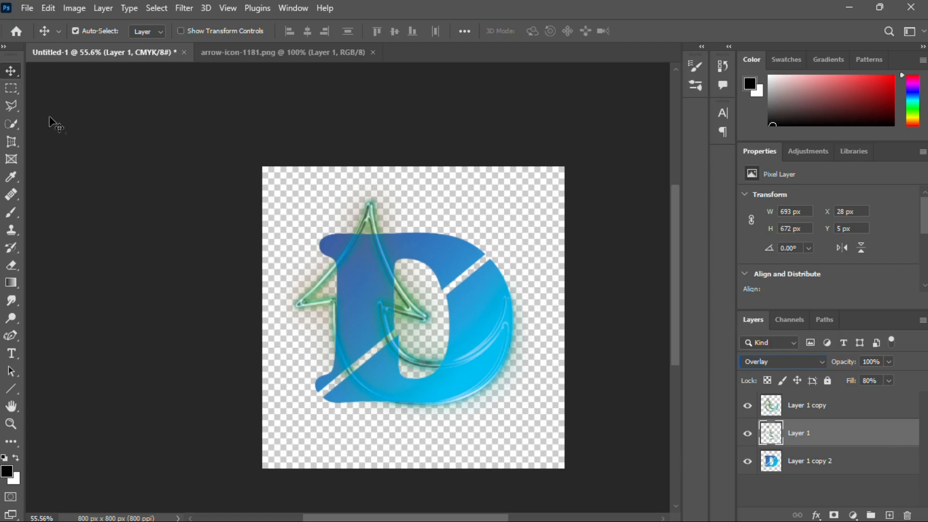
- Scale the D and both arrow layers down together to an arrow width of about 531 px and centre them in the canvas's upper part
left_click_drag(160, 162, 544, 384)
key("ctrl+t")
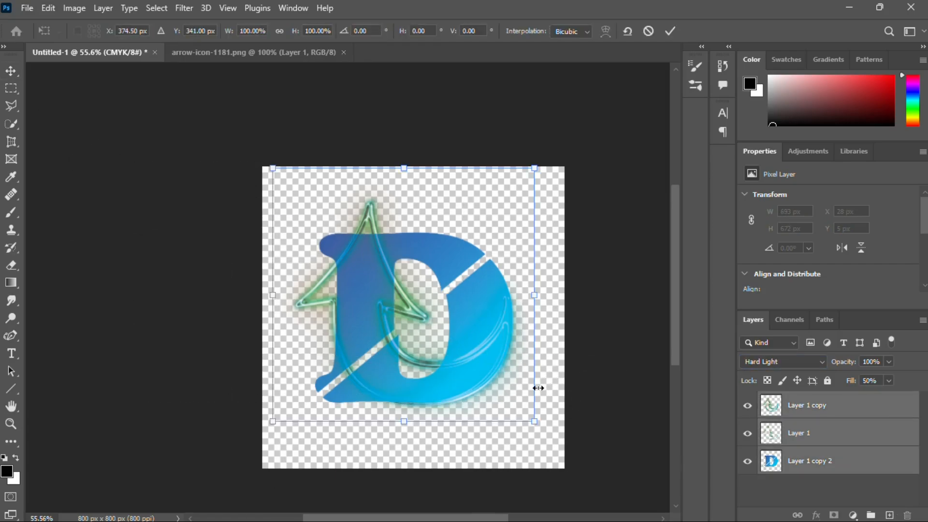
left_click_drag(536, 423, 479, 373)
left_click_drag(425, 305, 457, 318)
key("Return")
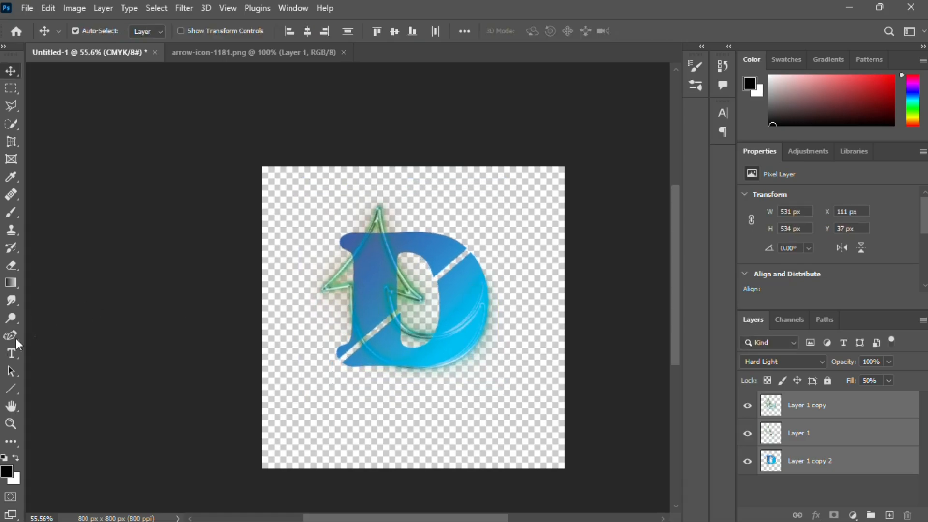
- Add a text layer reading "Design Logo" in black Cooper Black
left_click(10, 356)
left_click(183, 383)
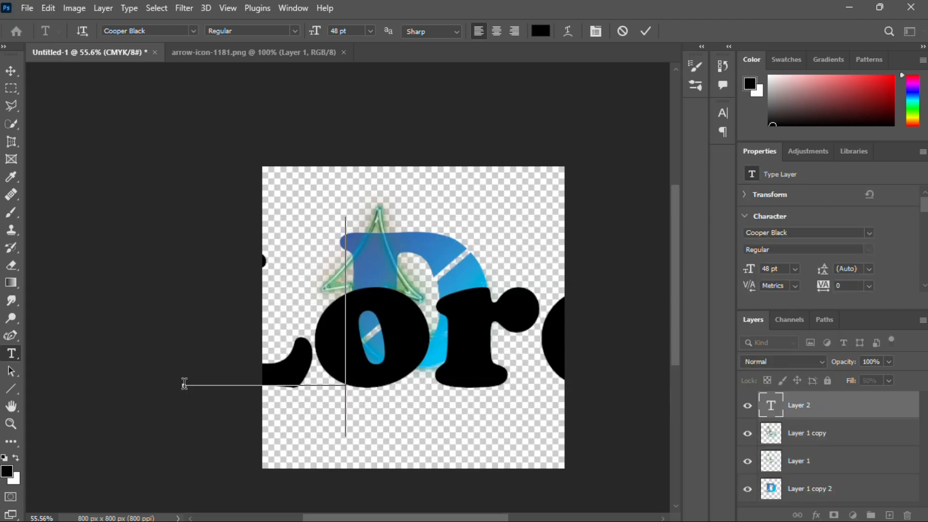
type("Desi")
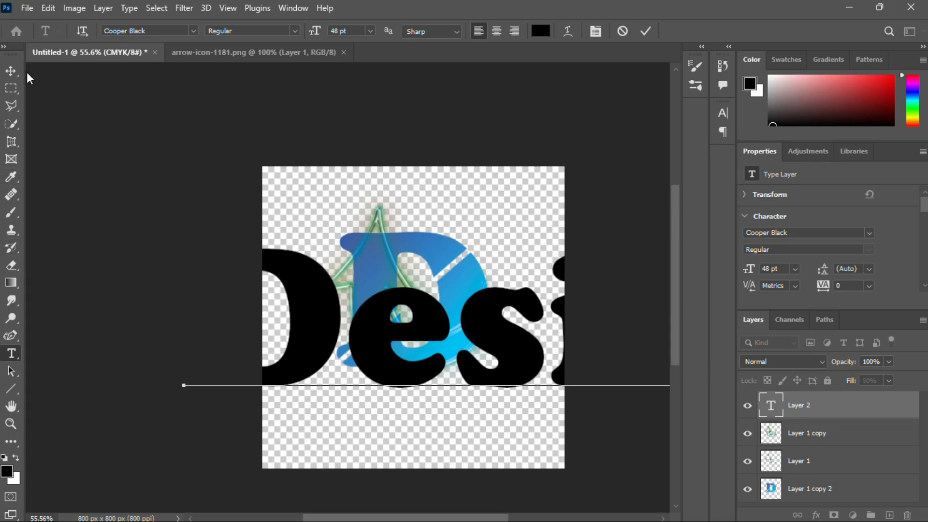
left_click(11, 71)
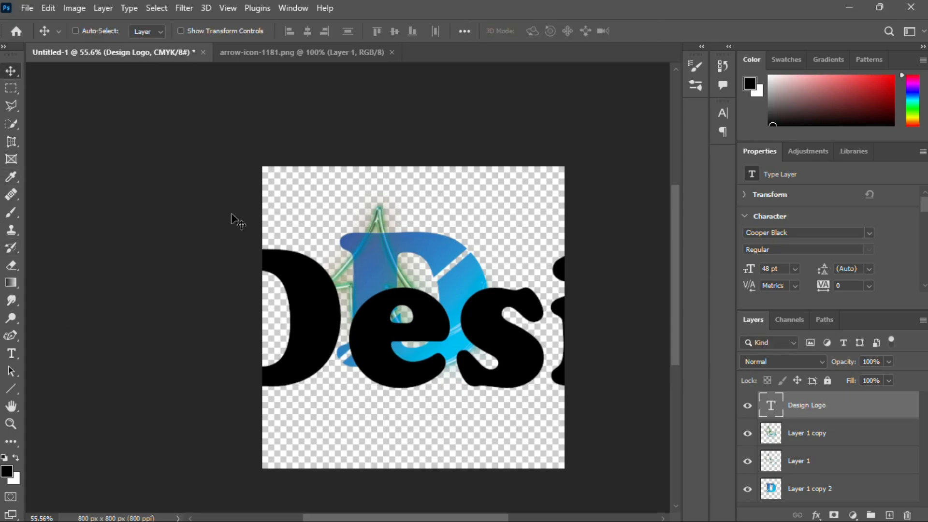
- Scale the "Design Logo" text down to about 10.82 pt and centre it below the D
key("ctrl+t")
left_click_drag(185, 217, 275, 281)
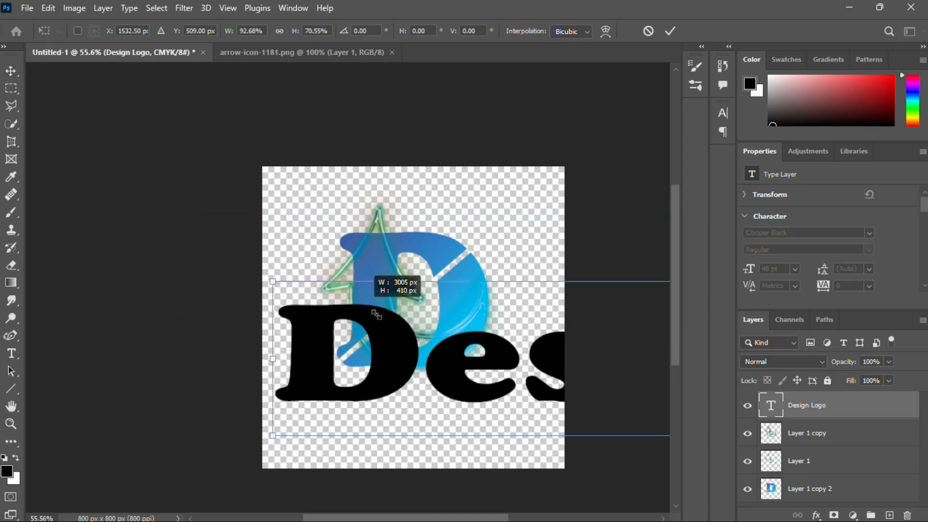
left_click_drag(396, 338, 229, 250)
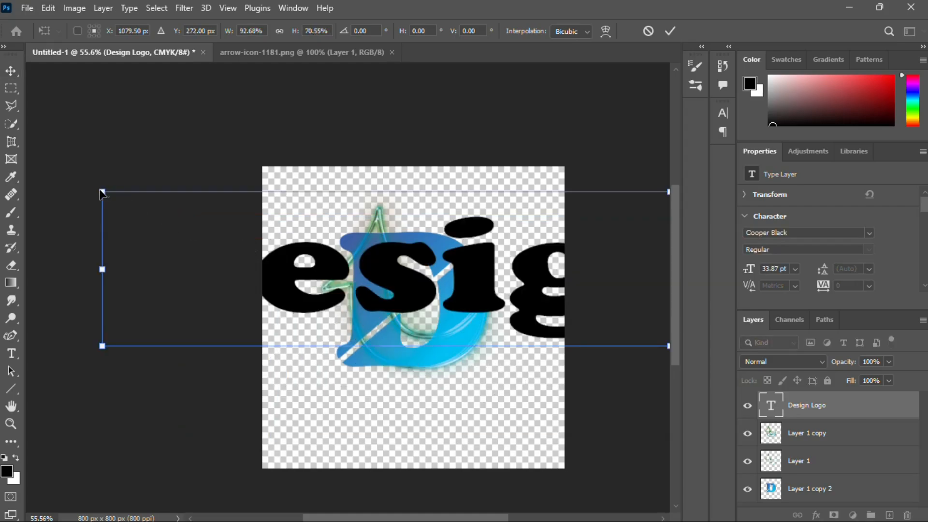
left_click_drag(118, 201, 402, 252)
left_click_drag(480, 297, 212, 338)
left_click_drag(120, 281, 495, 338)
left_click_drag(538, 367, 120, 371)
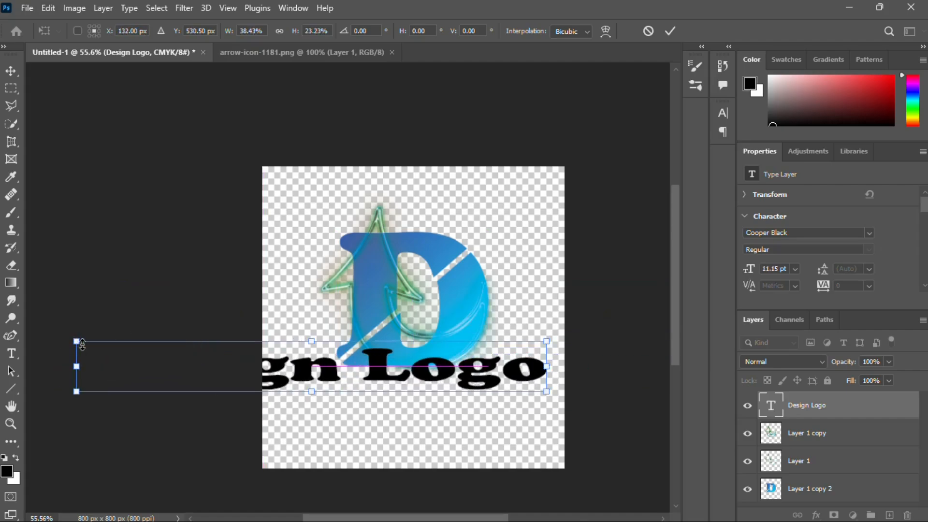
left_click_drag(80, 342, 301, 342)
left_click_drag(480, 380, 463, 417)
key("Return")
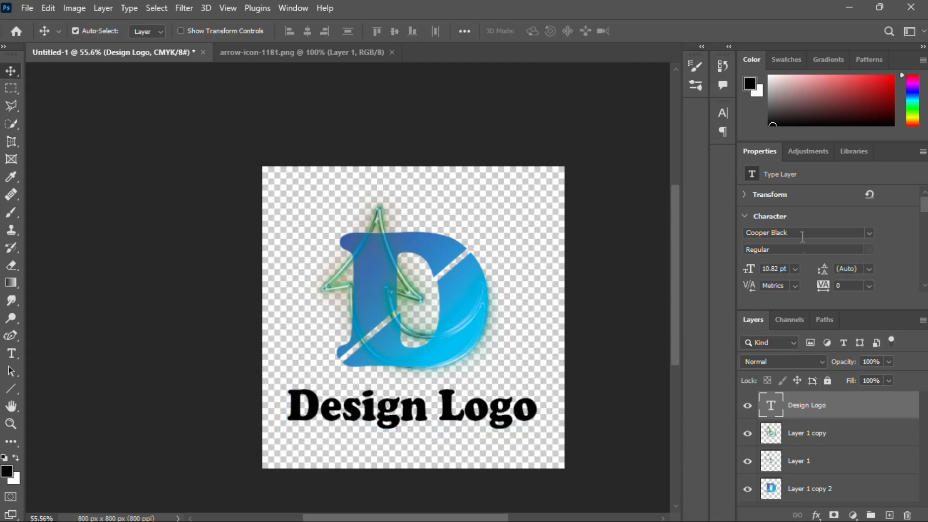
- Colour the "Design Logo" text dark blue (13336f), starting from a blue sampled from the D
scroll(803, 237, "down", 2)
left_click(860, 272)
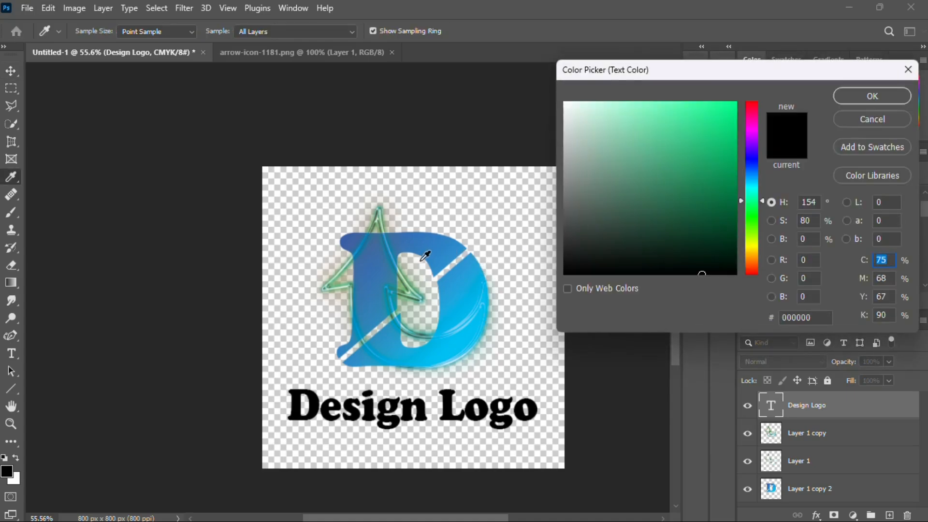
left_click(351, 244)
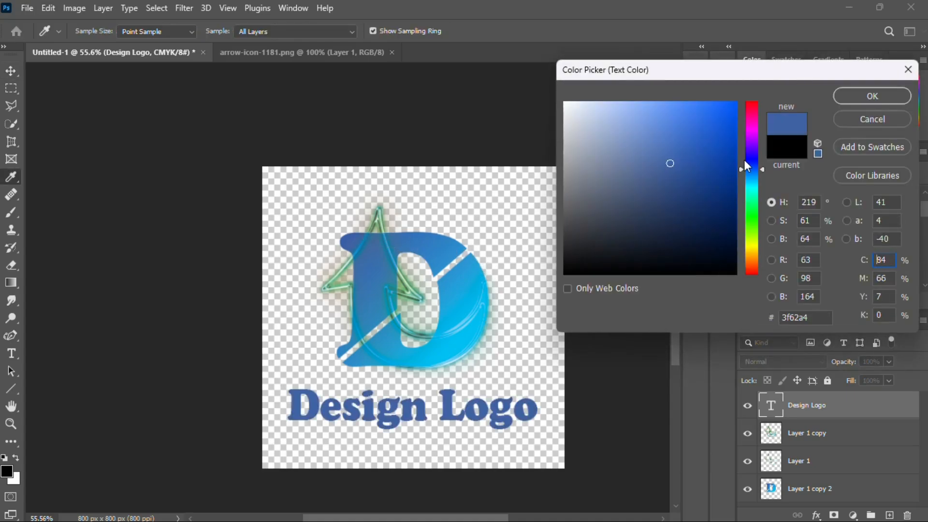
left_click(718, 198)
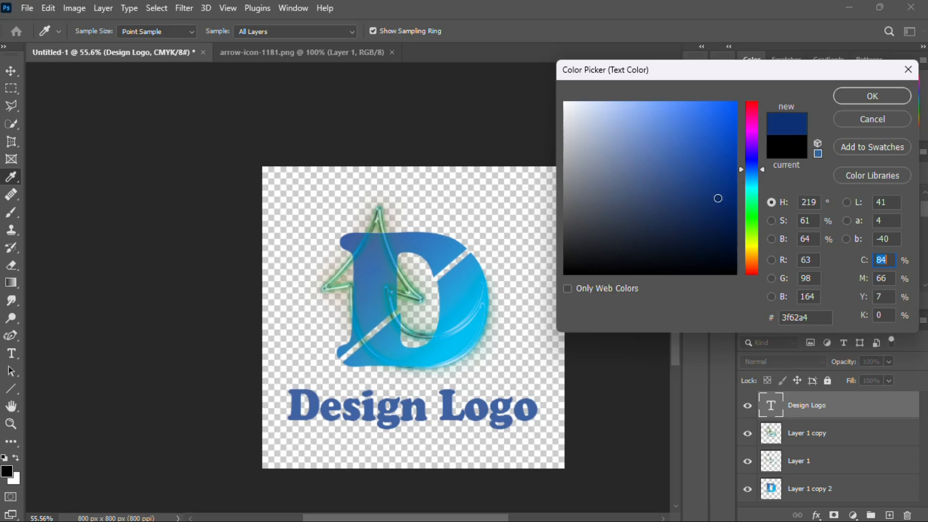
left_click(711, 226)
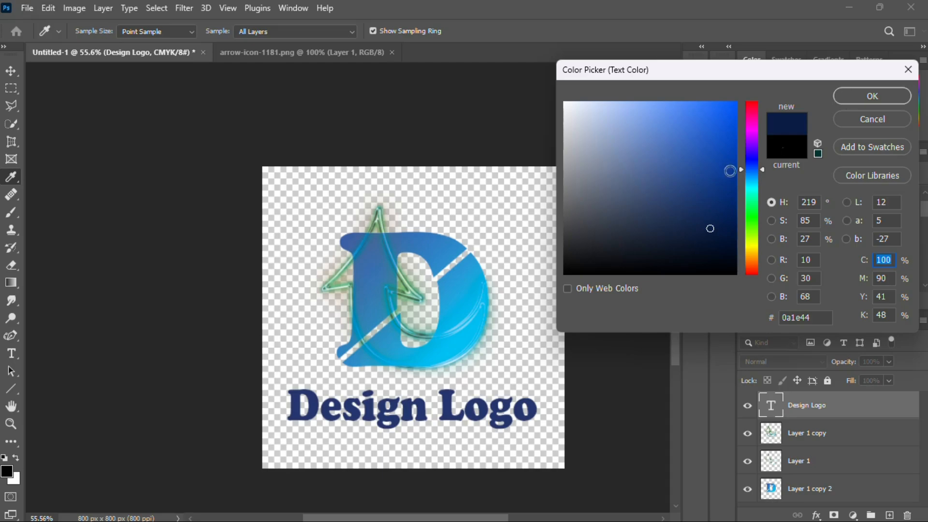
left_click(708, 199)
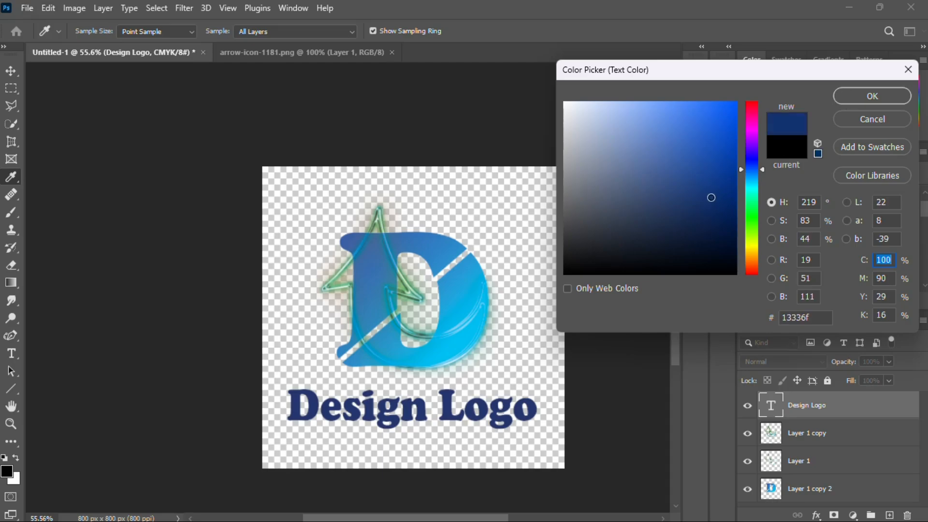
left_click(846, 95)
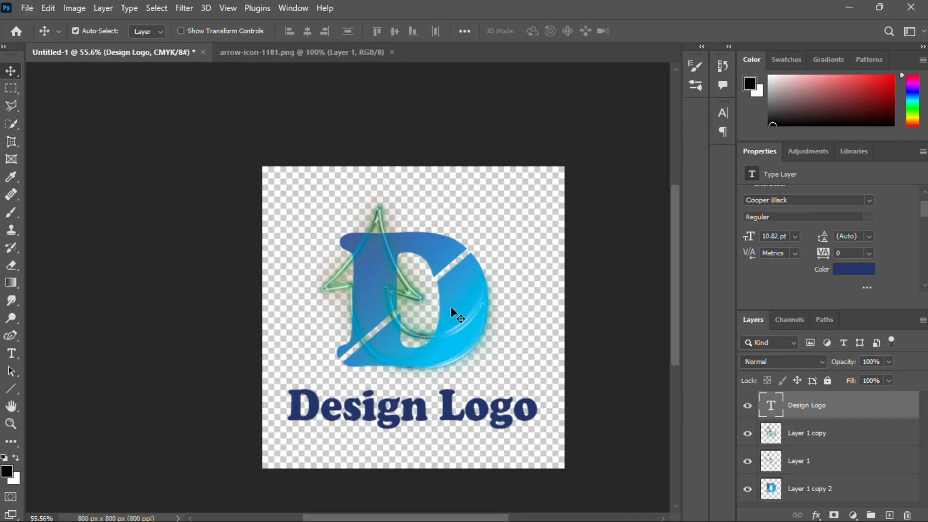
- Quick-export the logo as a PNG named d-logo to the Desktop
mouse_move(450, 306)
left_mouse_down()
mouse_move(460, 311)
mouse_move(452, 306)
left_mouse_up()
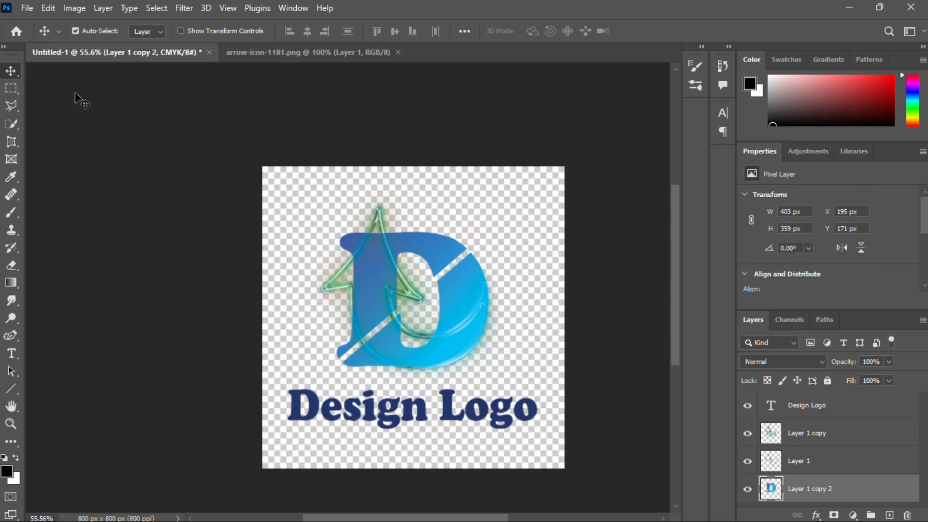
left_click(27, 8)
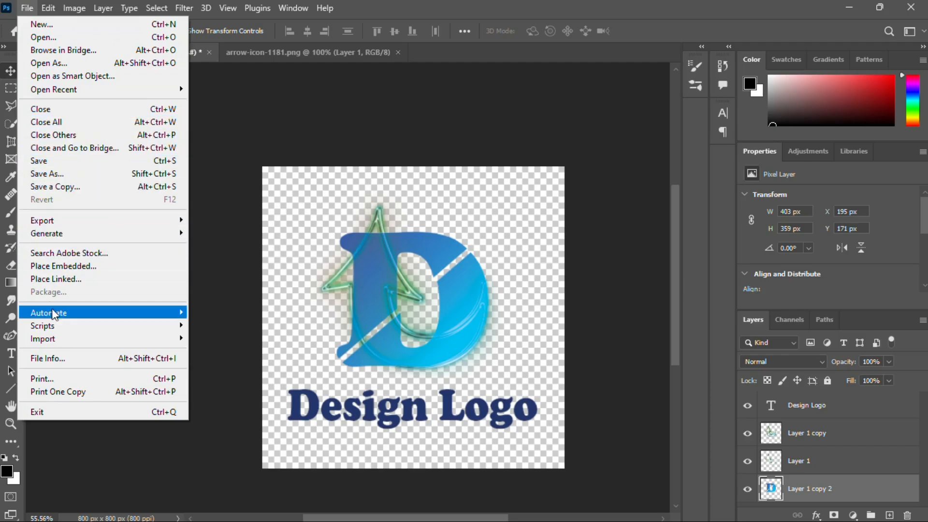
mouse_move(69, 227)
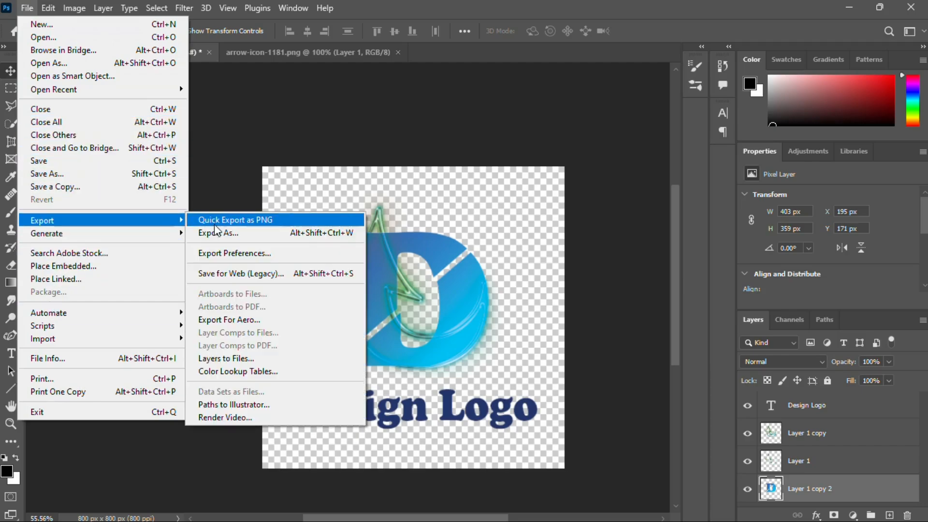
left_click(218, 222)
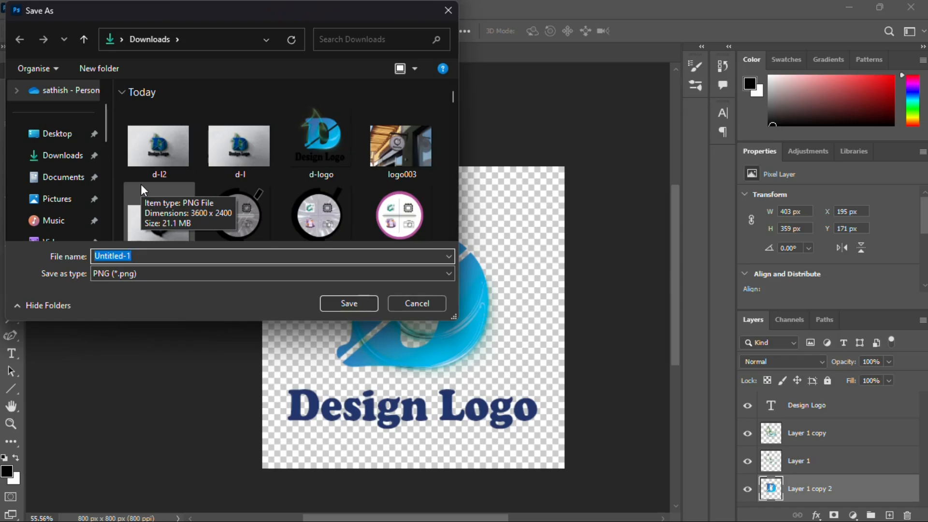
scroll(49, 155, "down", 2)
scroll(60, 124, "up", 3)
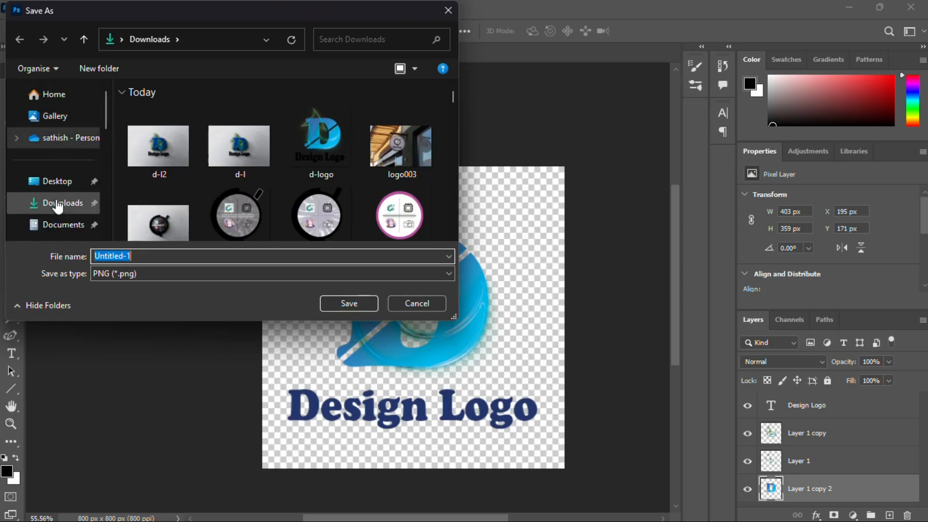
left_click(57, 183)
left_click(151, 256)
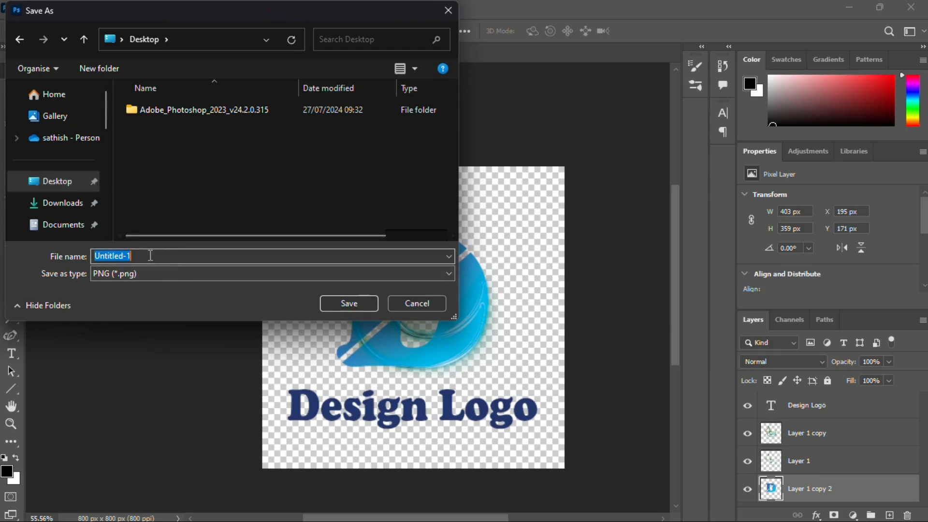
type("d")
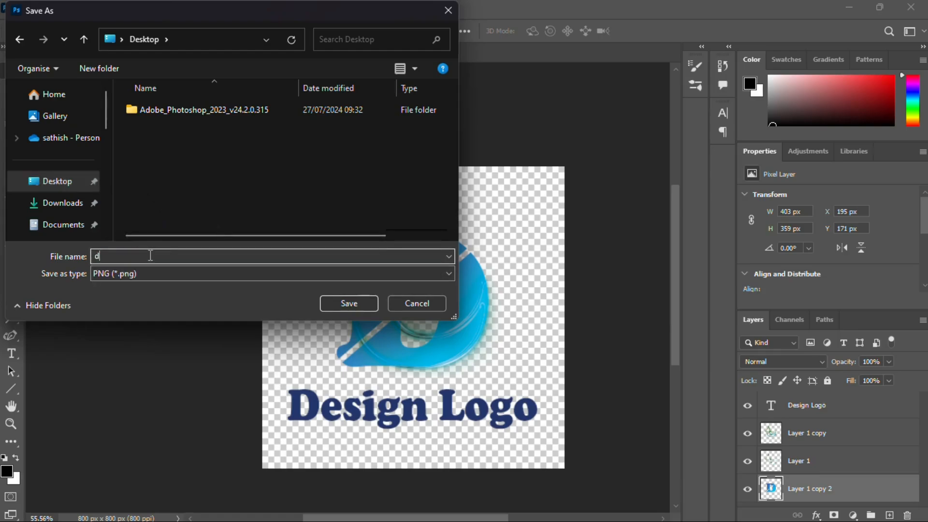
type("-logo")
key("Return")
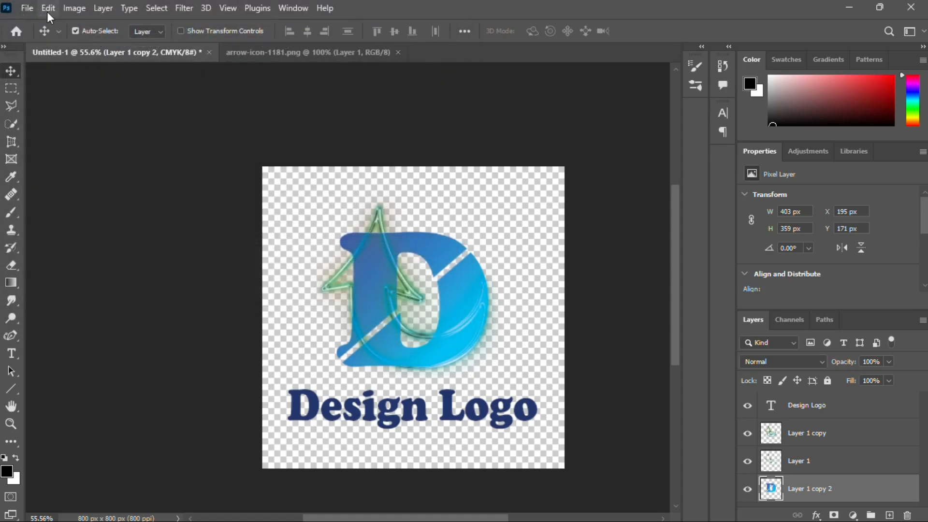
- Open the 141 Photoshop mockup file from the 3d-logo-mockup folder in Downloads
left_click(27, 8)
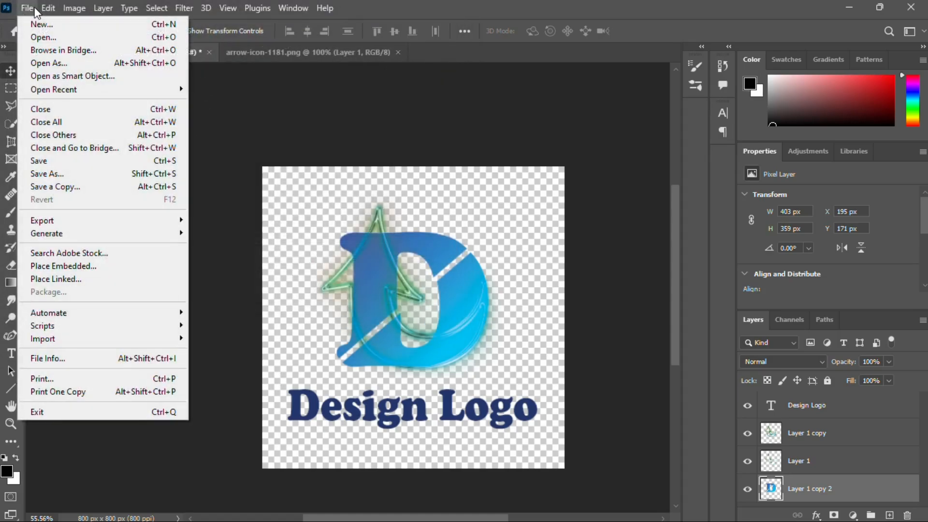
left_click(43, 37)
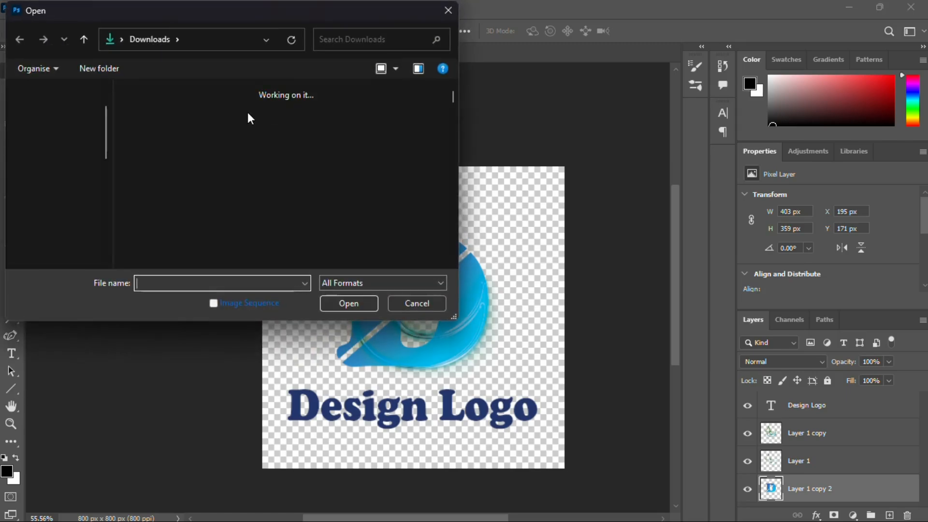
scroll(225, 178, "down", 2)
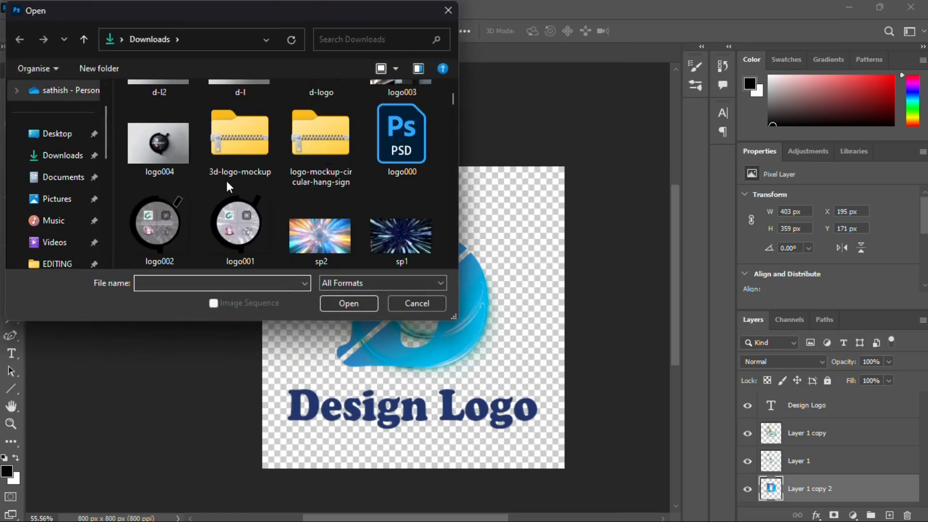
left_click(242, 148)
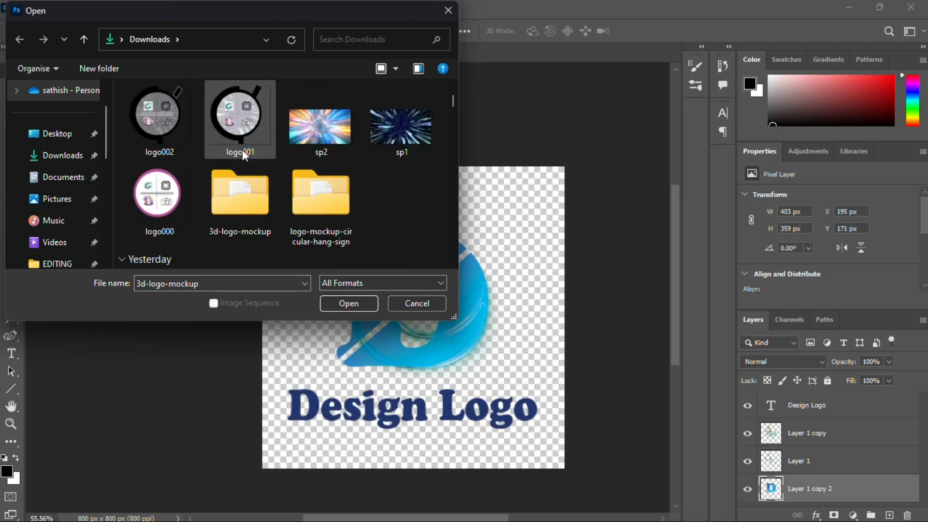
double_click(236, 198)
double_click(169, 191)
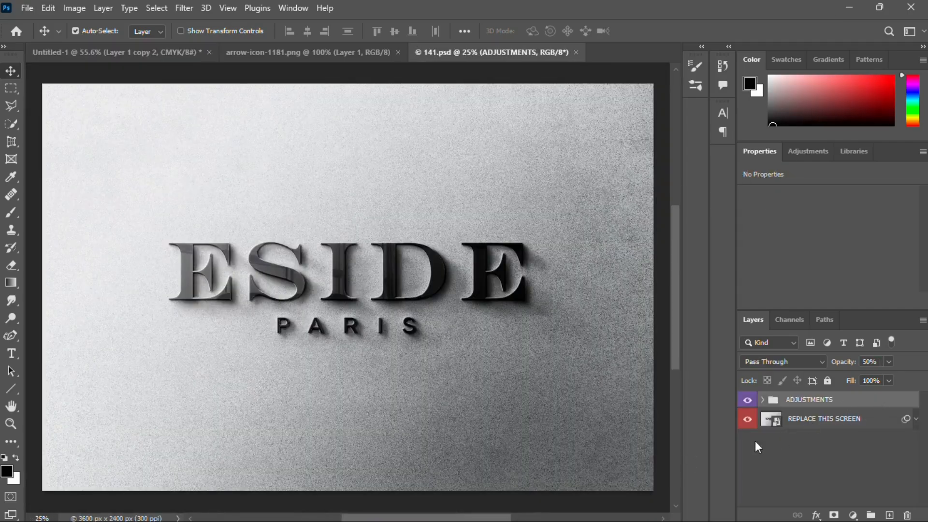
- Open the REPLACE THIS SCREEN smart object for editing, and within it the REPLACE THIS LOGO smart object
left_click(762, 421)
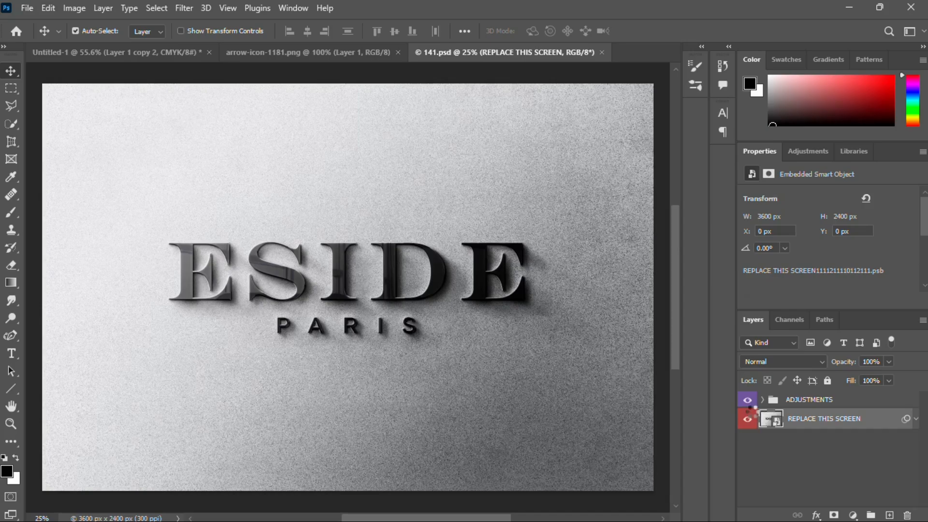
double_click(757, 413)
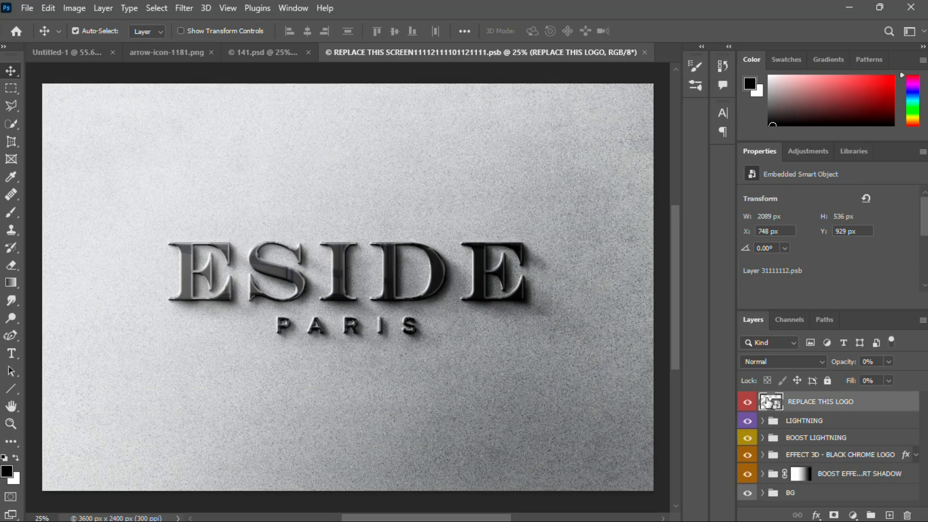
double_click(768, 402)
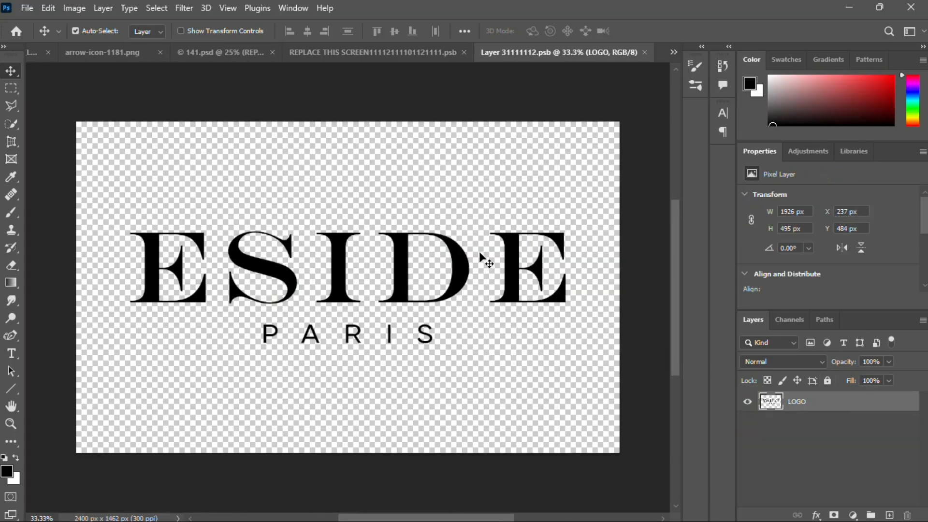
- Open the d-logo PNG file from the Desktop
left_click(26, 8)
left_click(37, 37)
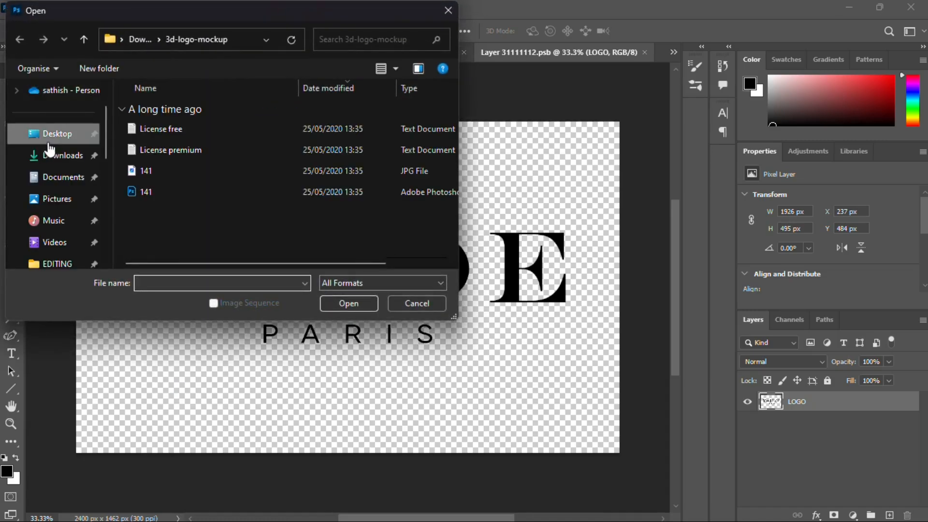
left_click(49, 142)
scroll(159, 134, "down", 5)
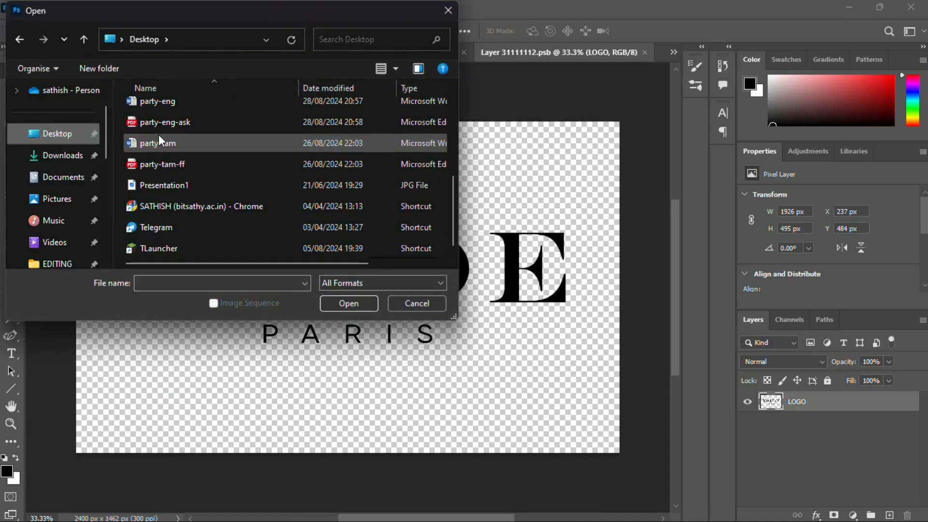
scroll(222, 183, "up", 5)
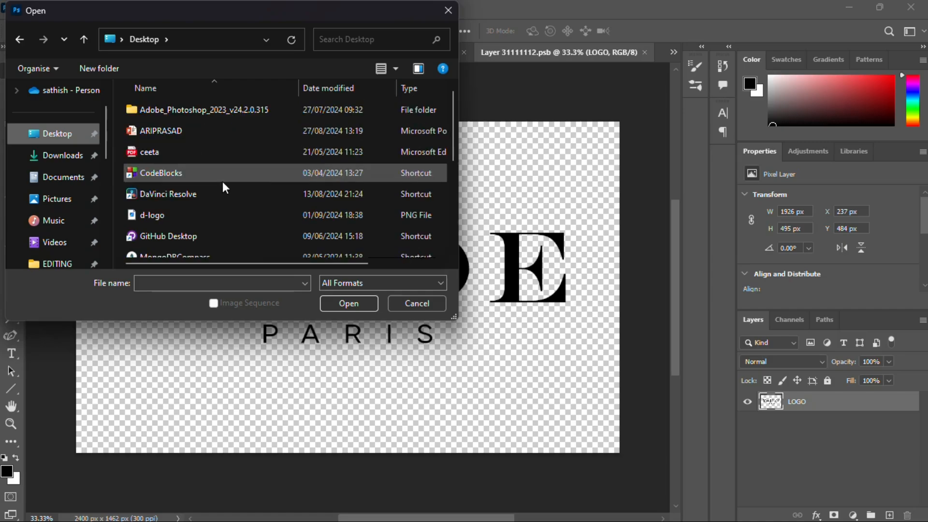
scroll(222, 179, "down", 1)
left_click(183, 166)
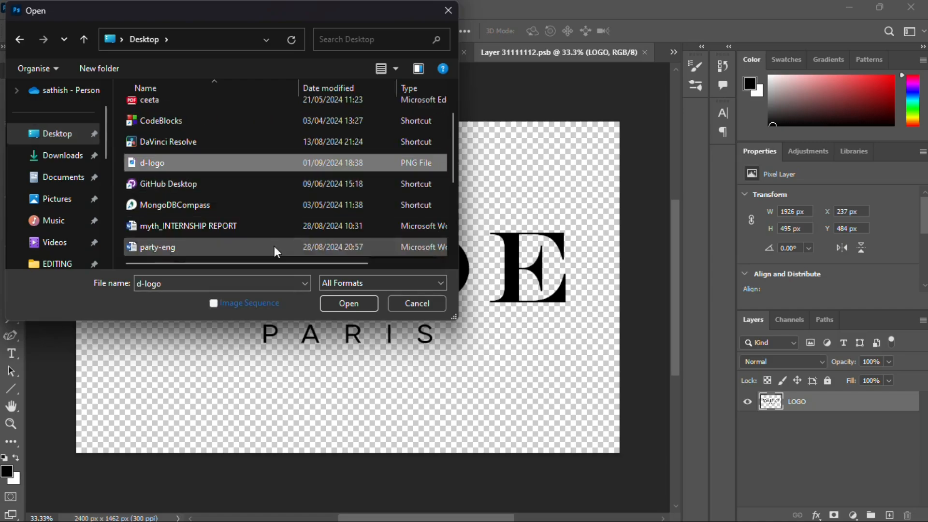
left_click(327, 299)
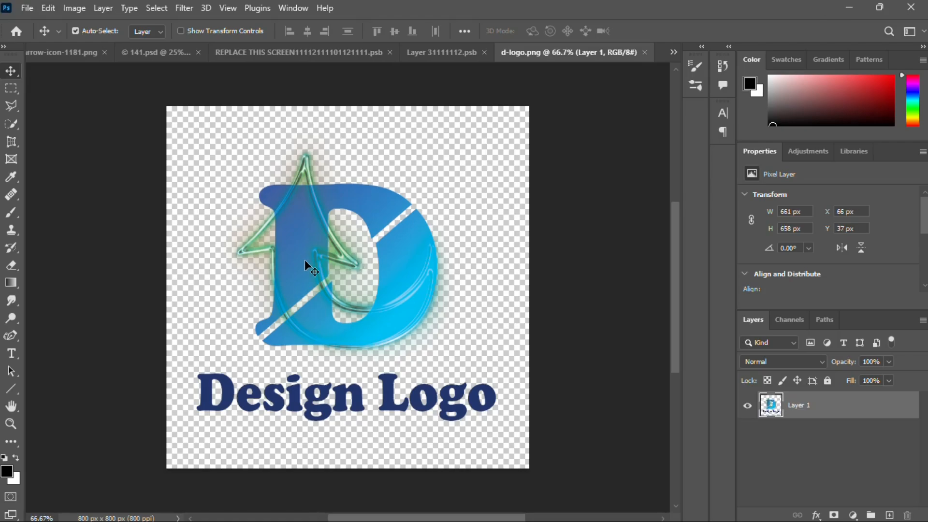
- Place the D logo over the ESIDE PARIS logo in Layer 31111112.psb and enlarge it to about 1165 by 1281 px
left_click_drag(304, 262, 347, 279)
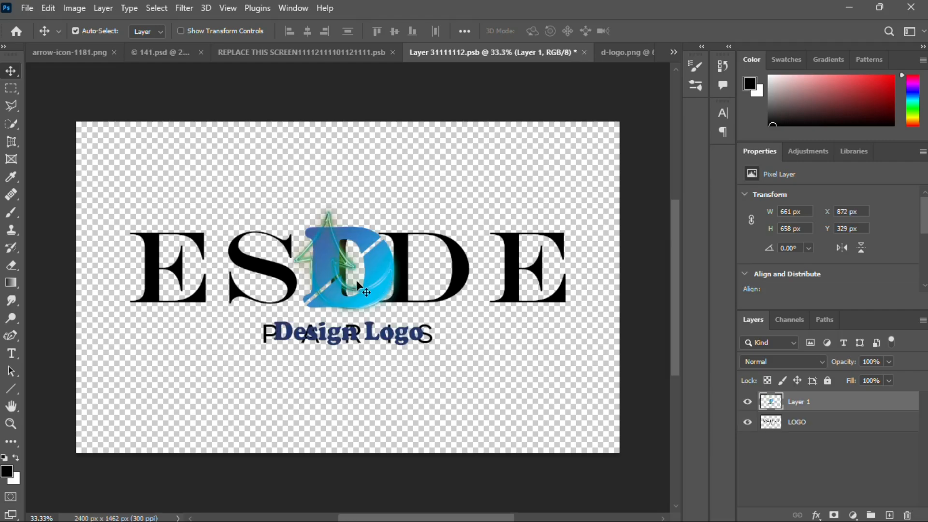
key("ctrl+t")
left_click_drag(423, 345, 520, 464)
left_click_drag(439, 372, 397, 296)
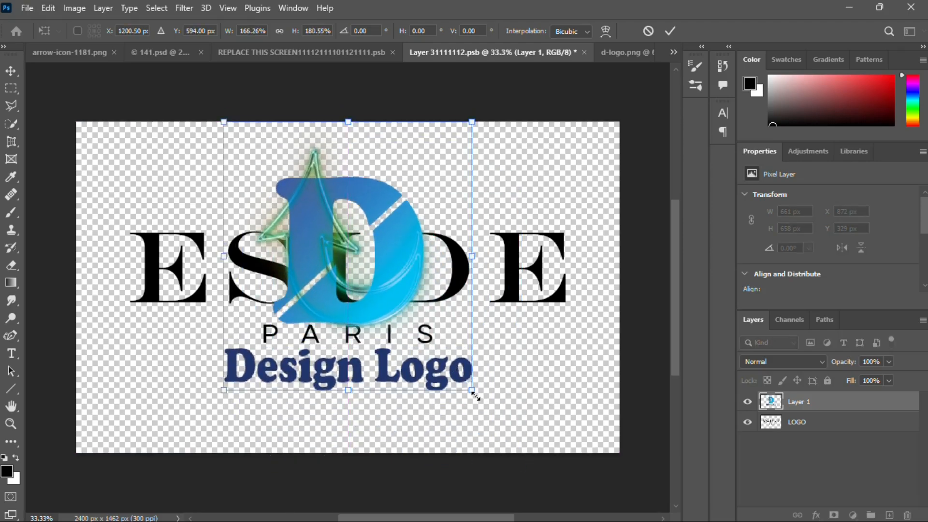
left_click_drag(472, 390, 489, 420)
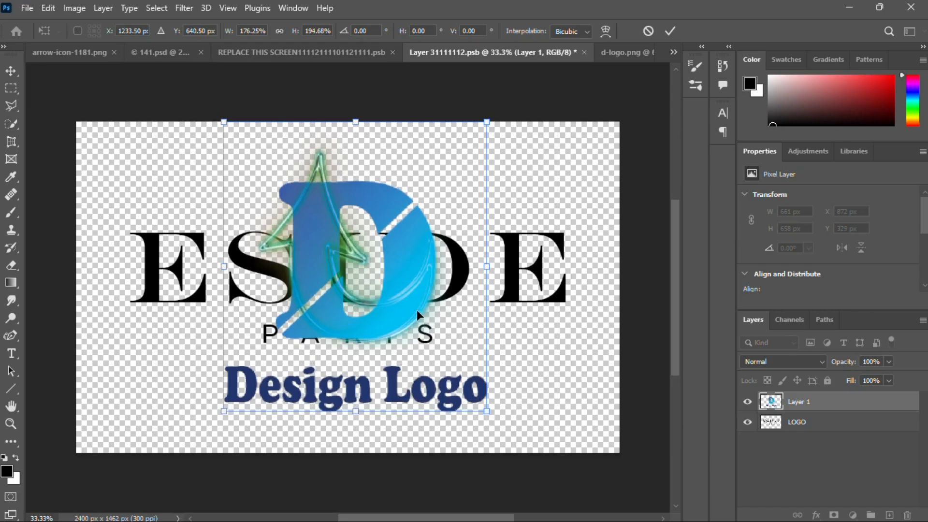
key("Return")
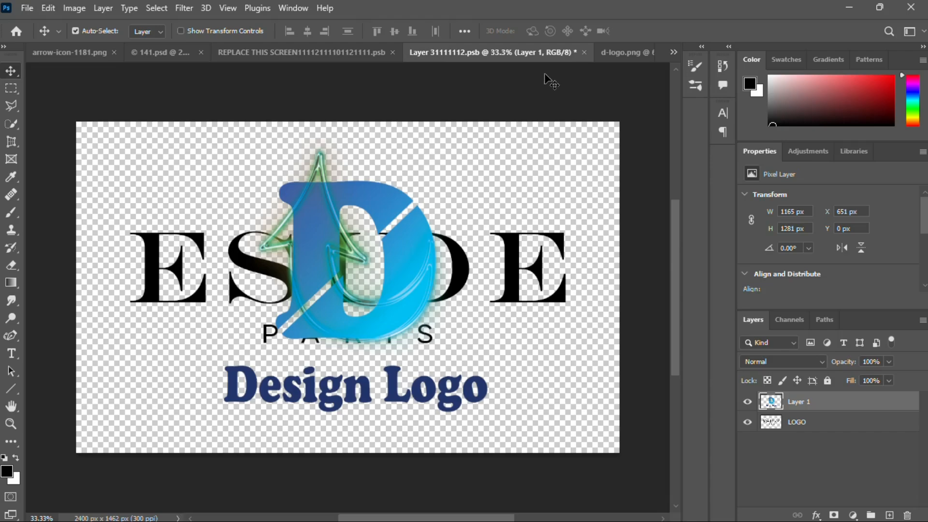
- Hide the original LOGO layer and save the smart object to update the logo in the REPLACE THIS SCREEN document
left_click(747, 422)
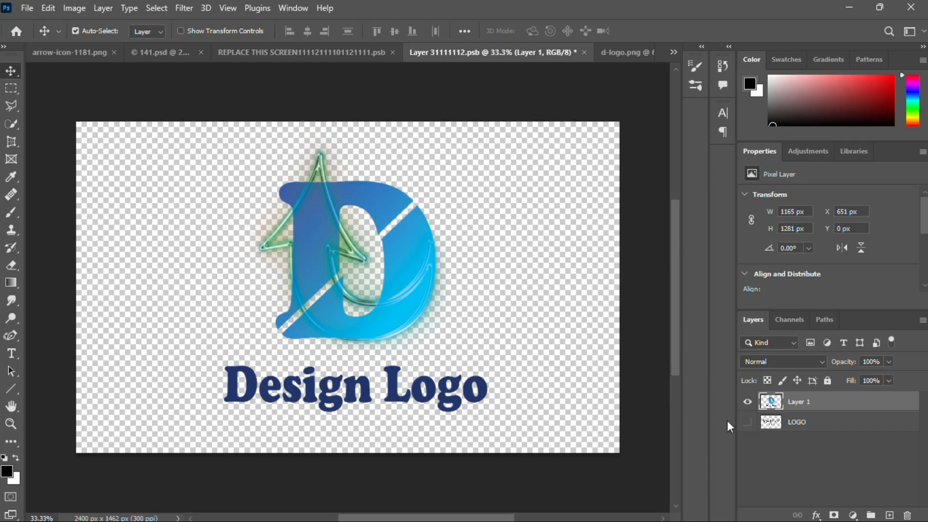
key("ctrl+s")
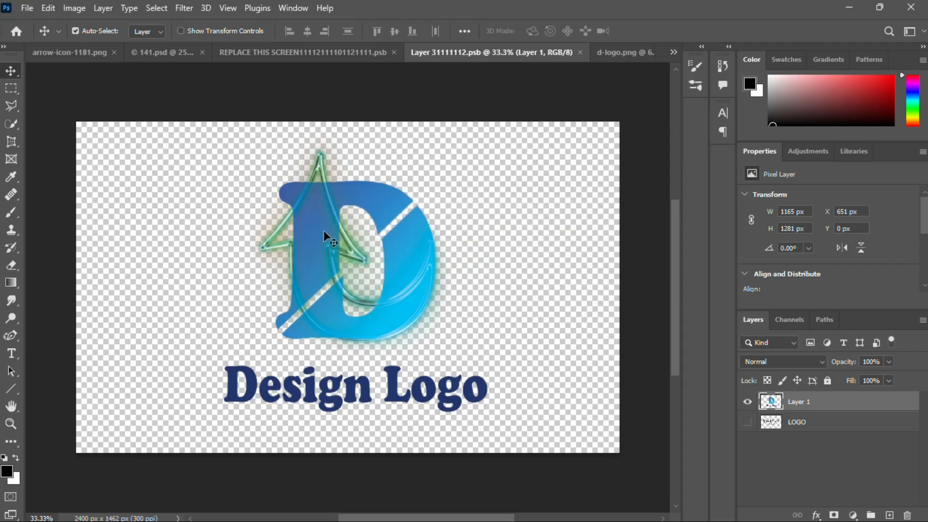
left_click(288, 61)
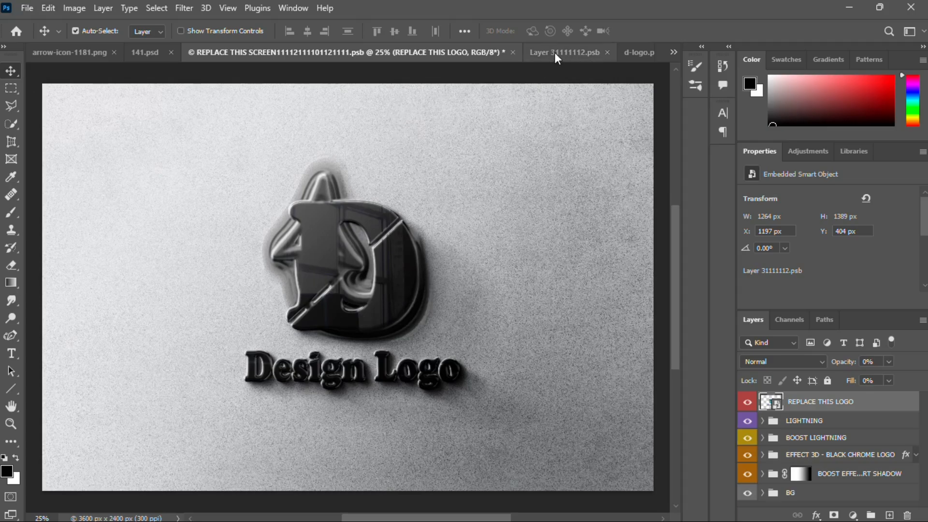
- Close d-logo.png and open logo002 from the Downloads folder
left_click(635, 52)
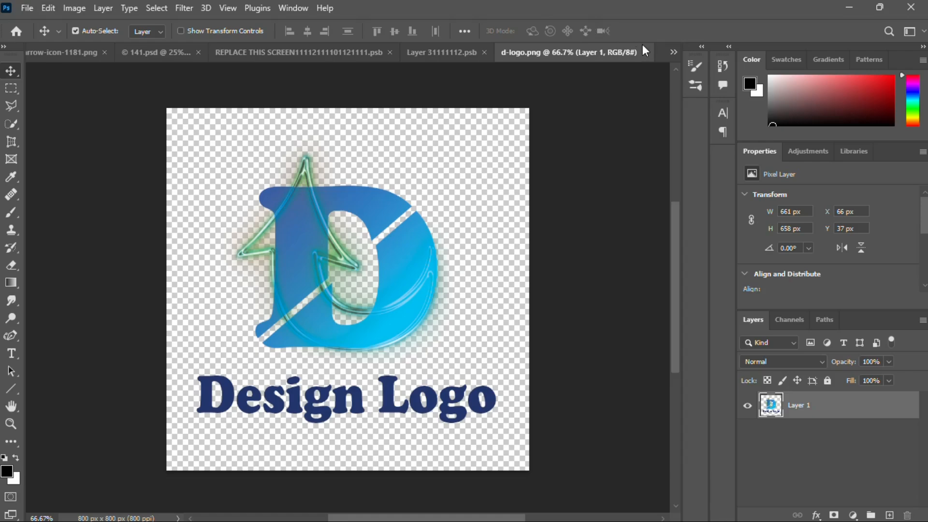
left_click(645, 51)
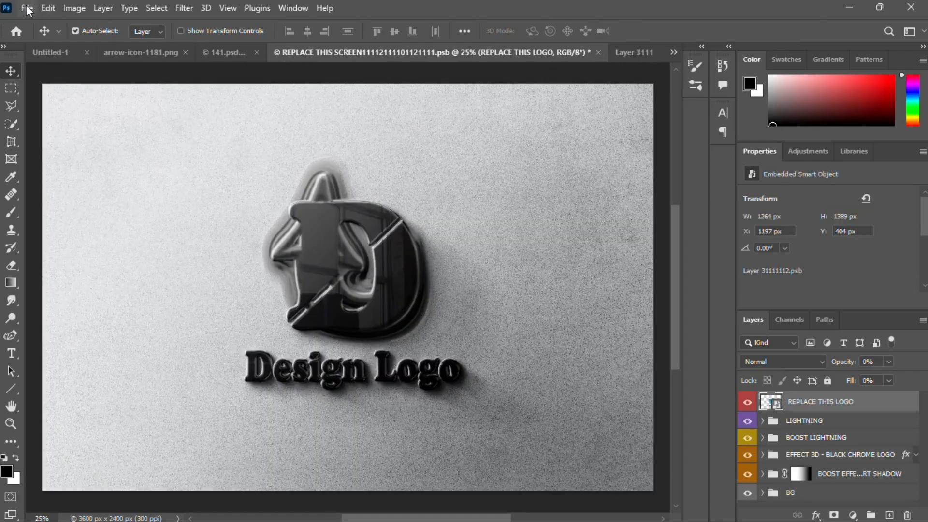
left_click(27, 9)
left_click(29, 35)
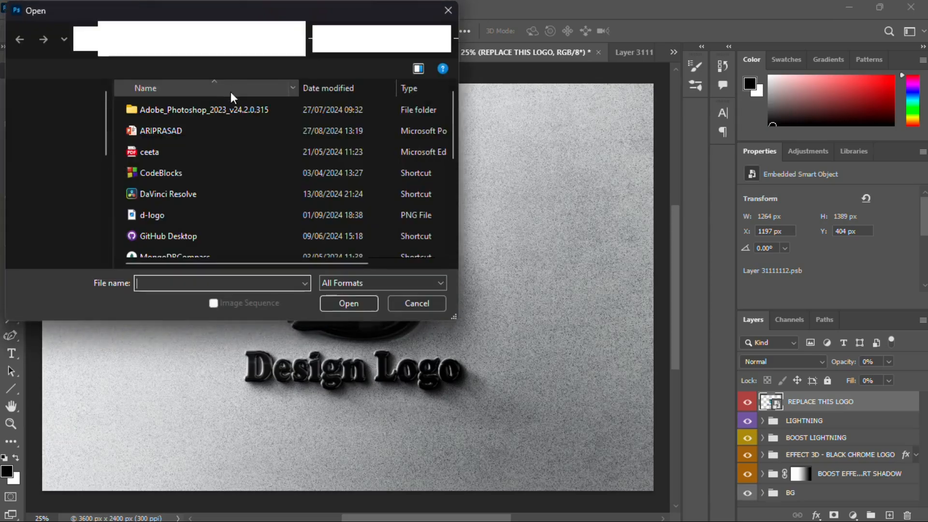
scroll(220, 178, "down", 2)
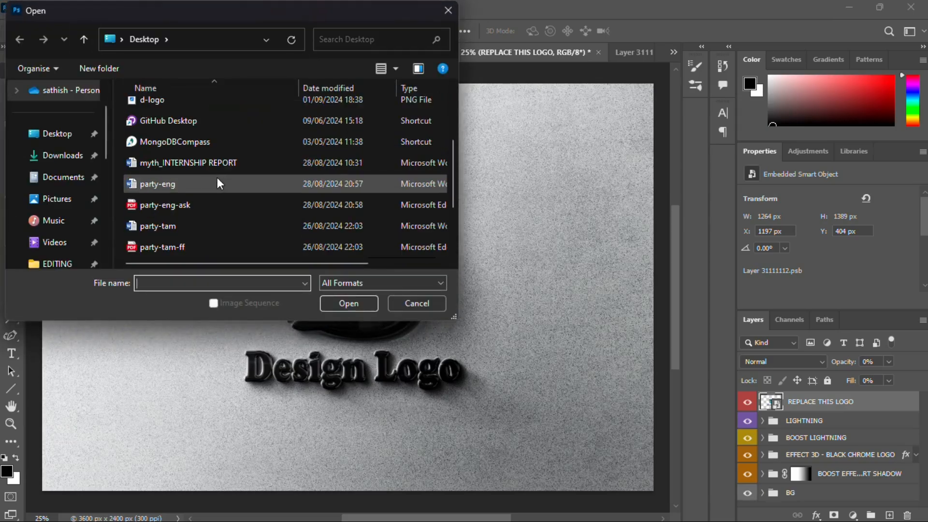
scroll(217, 179, "down", 2)
scroll(217, 180, "up", 3)
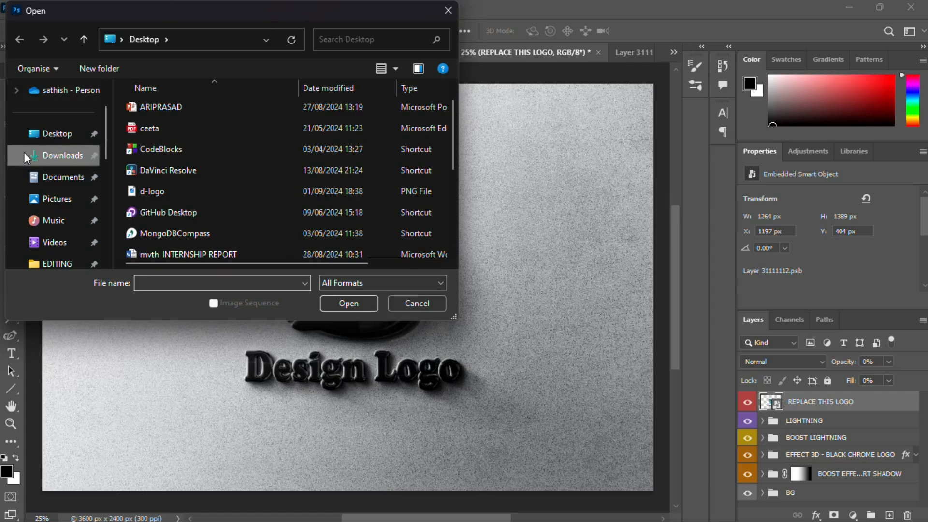
left_click(63, 155)
scroll(199, 200, "down", 2)
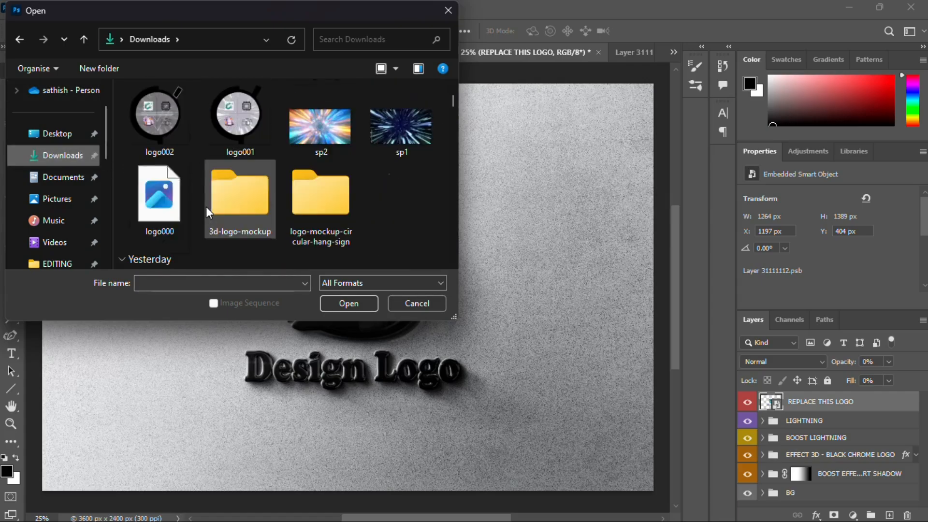
left_click(155, 114)
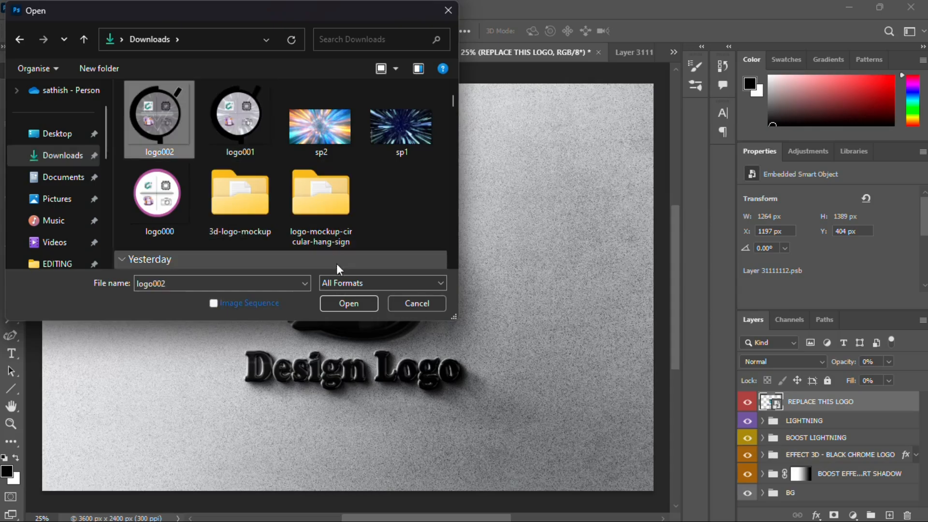
left_click(346, 303)
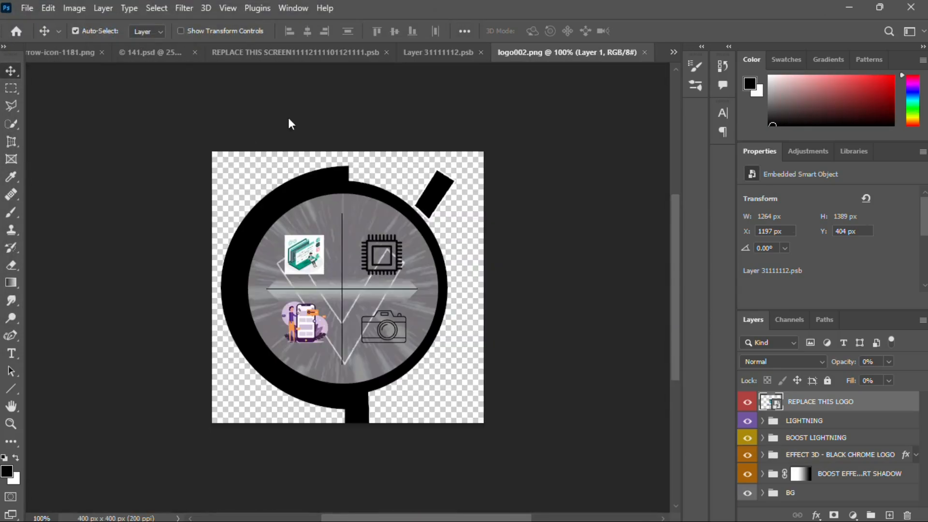
- Replace the D logo in Layer 31111112.psb with the logo002 artwork, hiding the D layer and scaling the artwork to about 1097 by 1167 px
left_click_drag(355, 291, 414, 157)
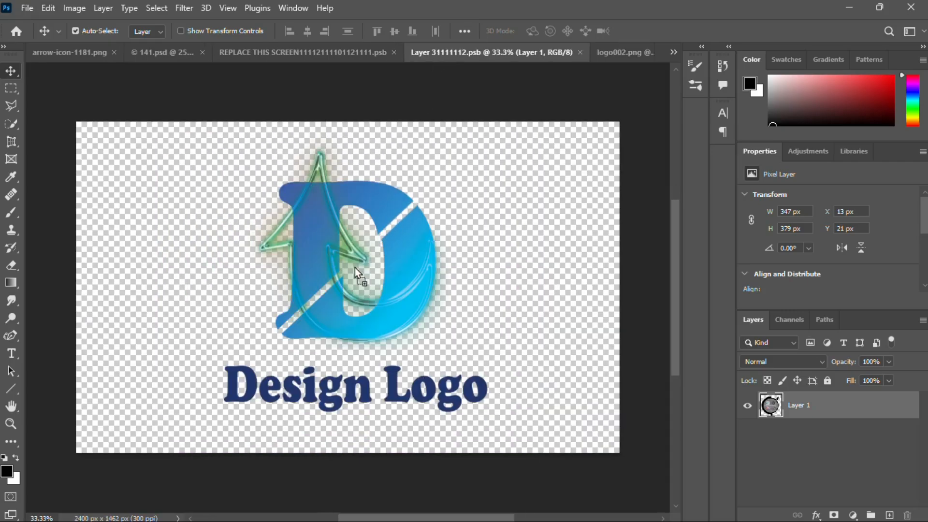
left_click_drag(355, 268, 352, 266)
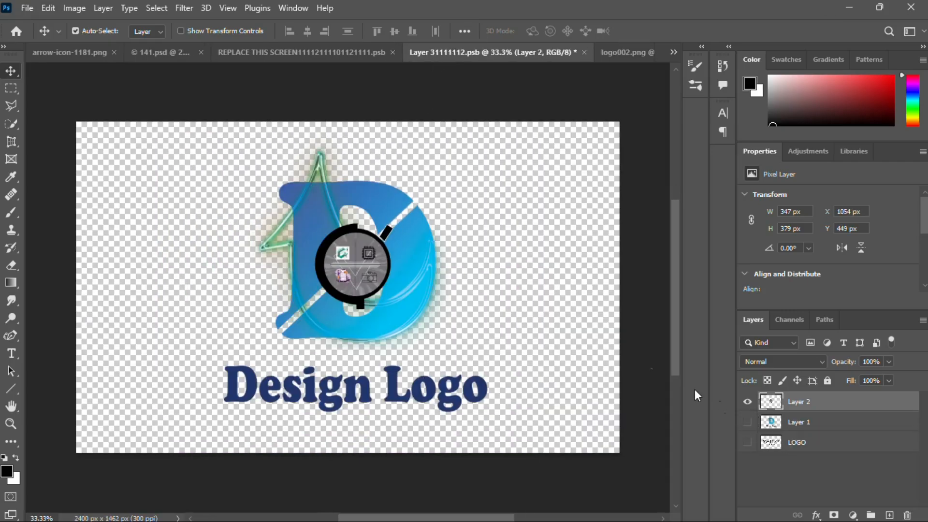
key("ctrl+t")
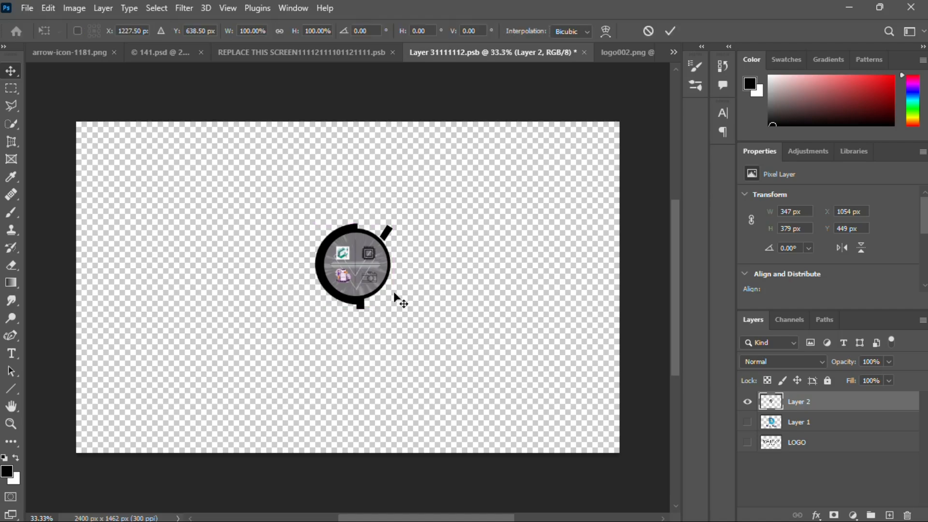
left_click_drag(395, 310, 563, 487)
left_click_drag(501, 403, 420, 333)
key("Return")
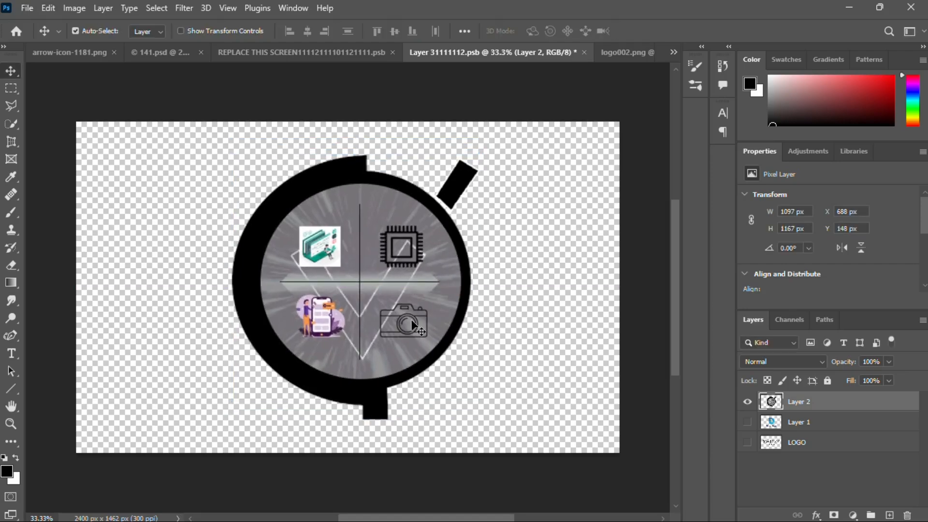
- Save the smart object with the circular logo and return to the REPLACE THIS SCREEN document
key("ctrl+s")
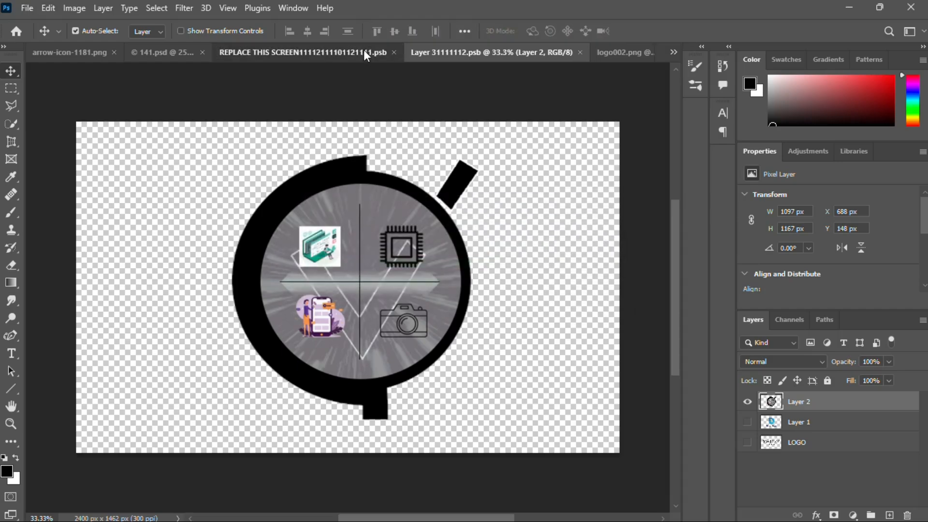
left_click(363, 50)
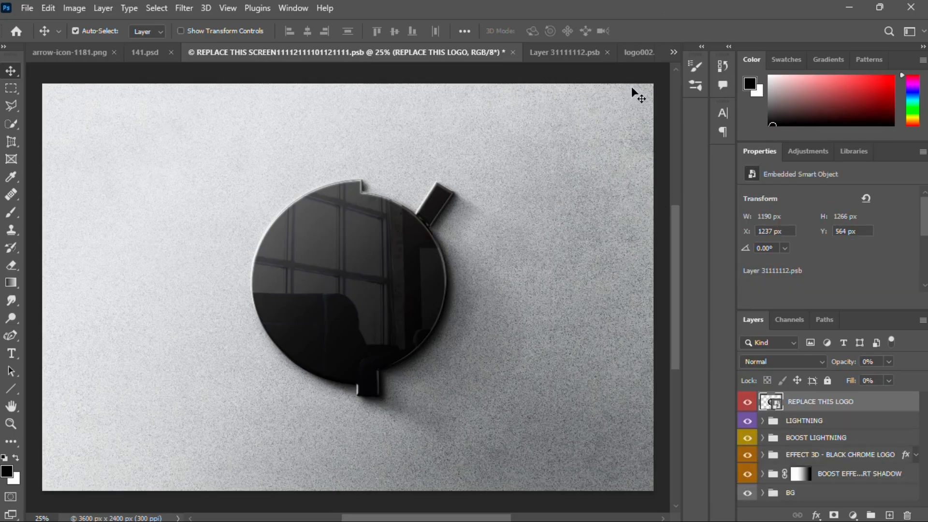
- Bring the logo002 artwork into the REPLACE THIS SCREEN document and fit it over the 3D logo at about 1216 by 1277 px
left_click(640, 52)
left_click_drag(406, 238, 528, 468)
key("ctrl+t")
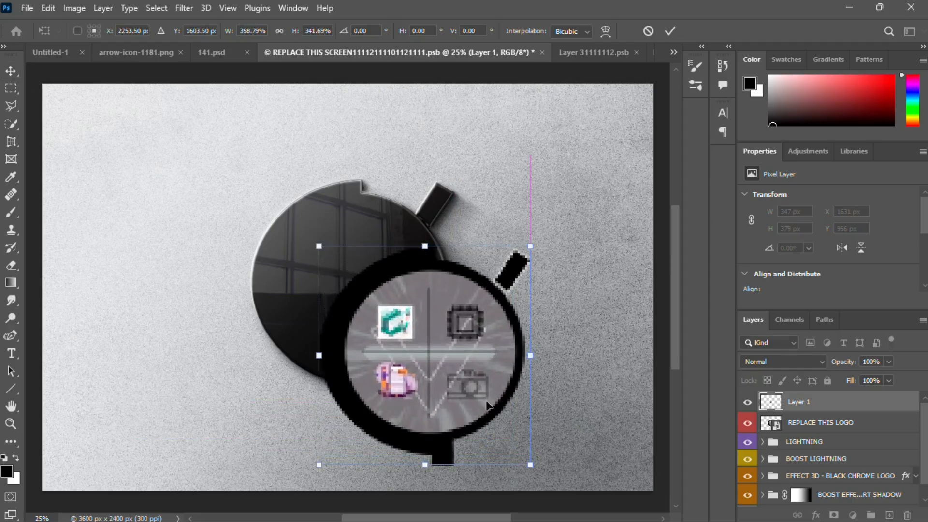
left_click_drag(464, 379, 393, 309)
mouse_move(459, 397)
left_mouse_down()
mouse_move(447, 386)
mouse_move(454, 390)
left_mouse_up()
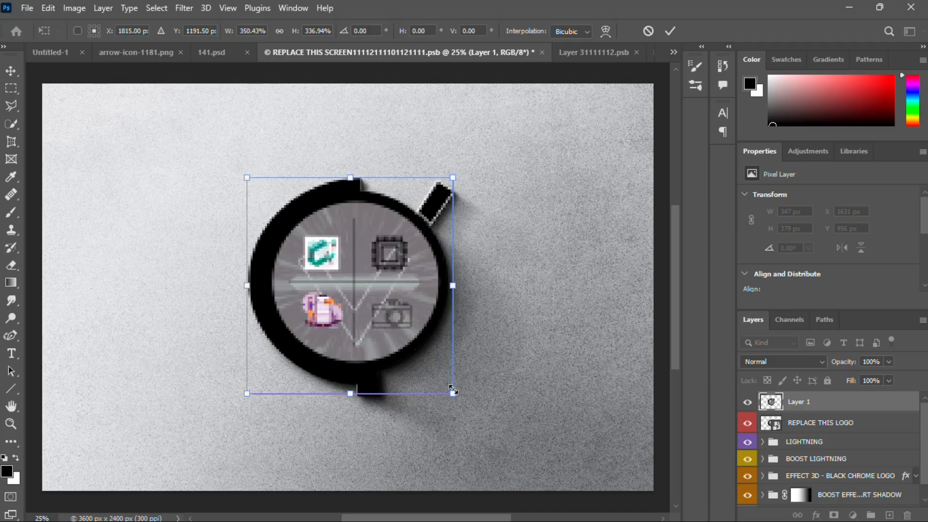
key("Return")
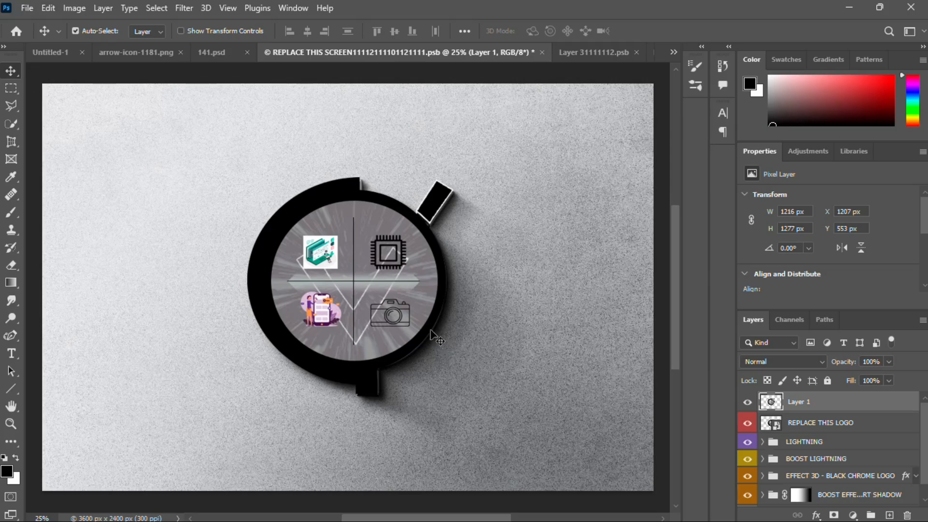
key("Right")
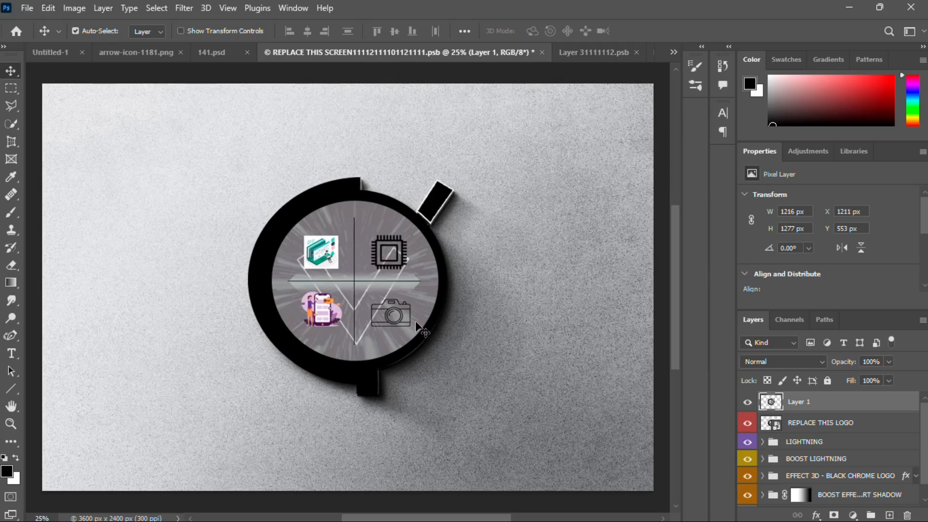
key("Right")
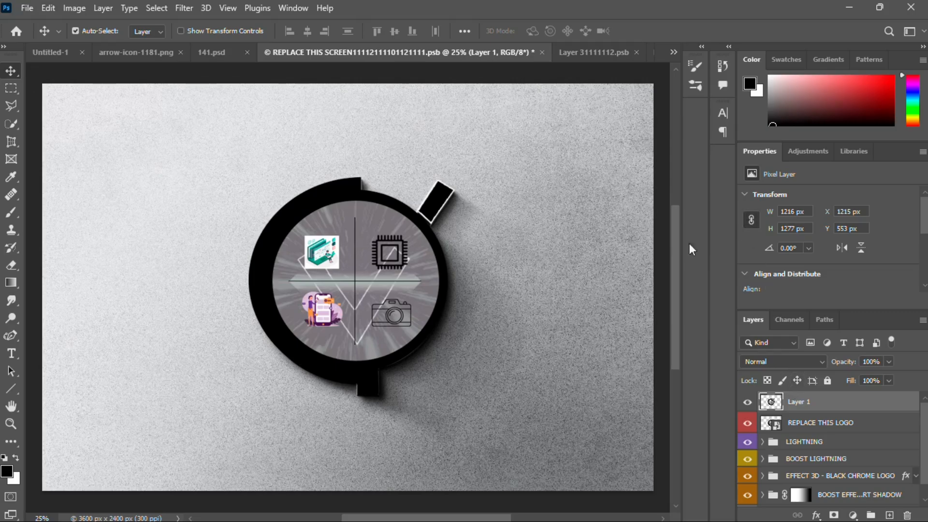
- Erase the slanted tab outside the ring from the artwork layer so the 3D tab underneath is exposed
left_click(13, 266)
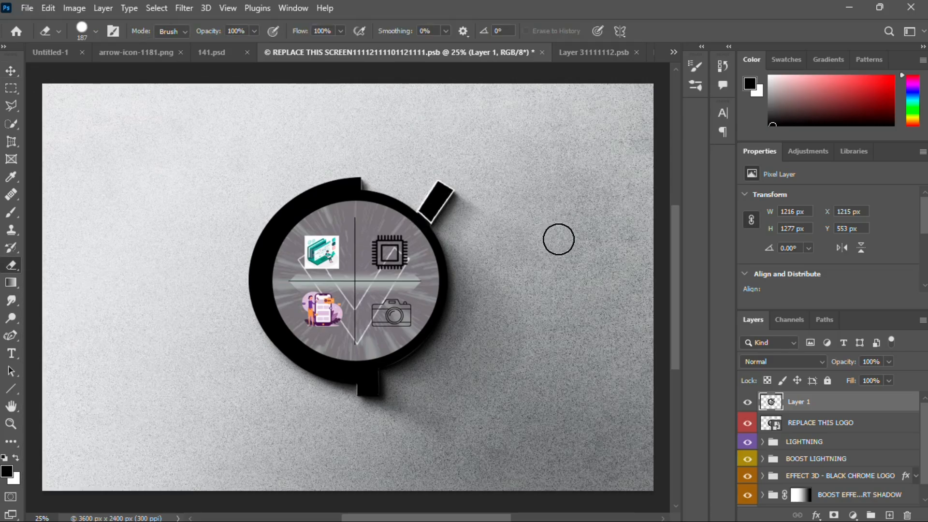
scroll(552, 243, "up", 1)
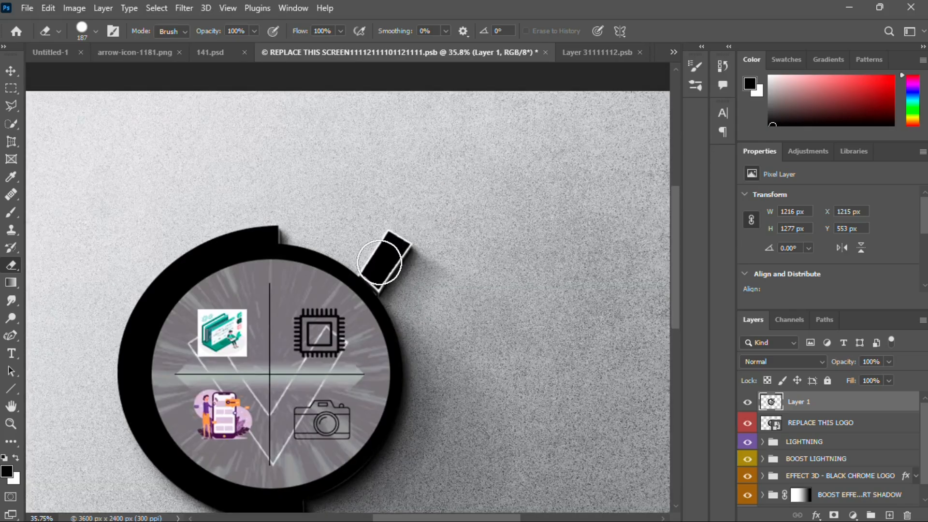
mouse_move(379, 262)
left_mouse_down()
mouse_move(395, 245)
mouse_move(398, 269)
left_mouse_up()
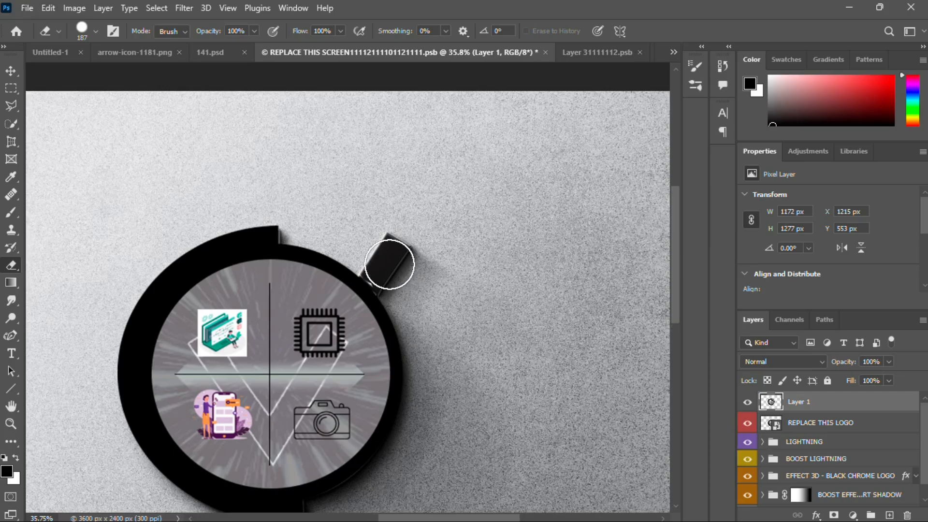
scroll(389, 261, "up", 3)
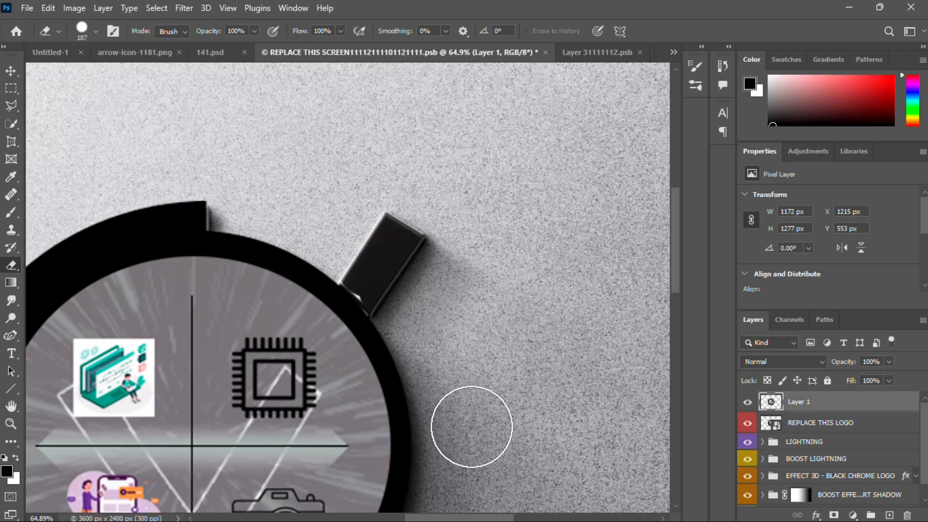
scroll(394, 292, "up", 1)
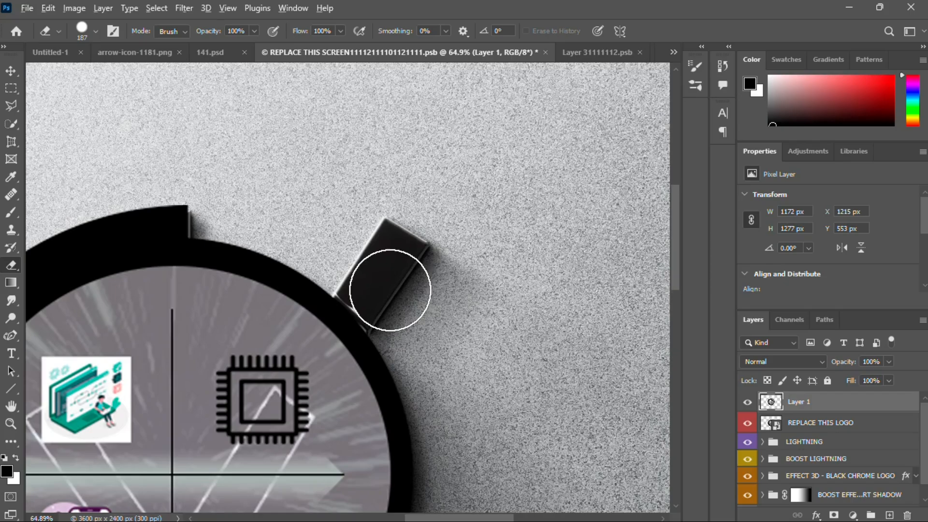
scroll(386, 291, "up", 1)
scroll(384, 297, "up", 1)
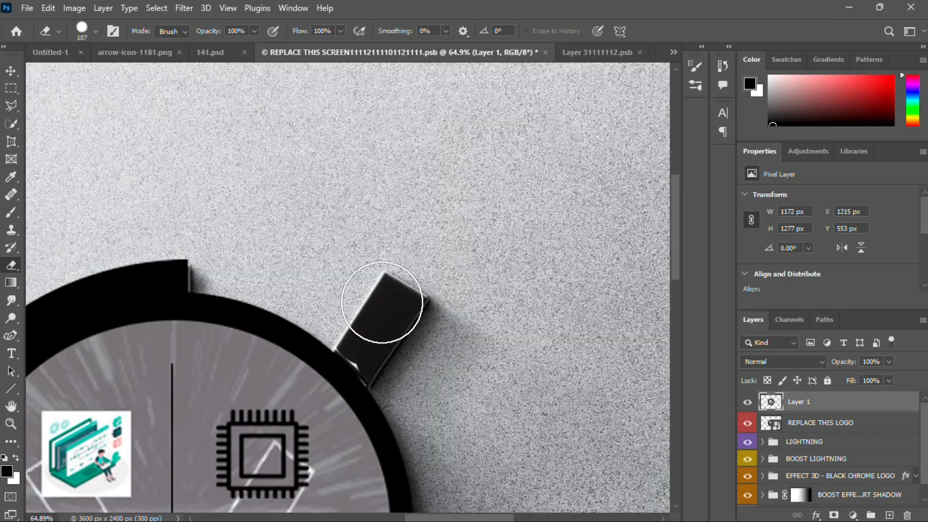
left_click_drag(380, 338, 370, 330)
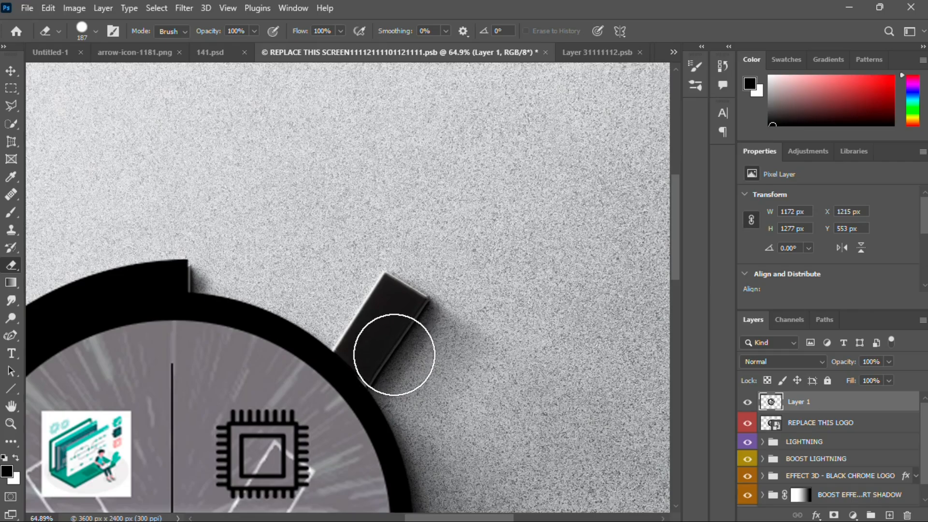
scroll(393, 224, "down", 2)
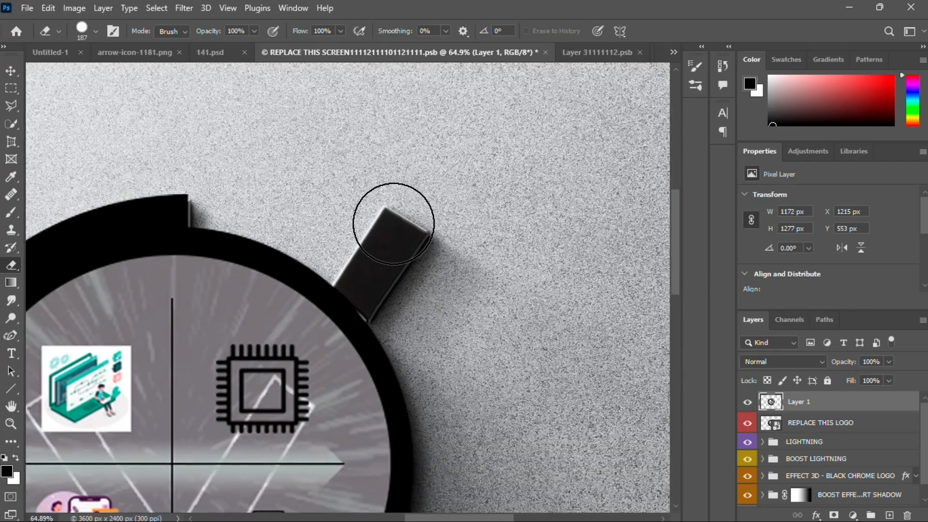
scroll(394, 219, "down", 3, "alt")
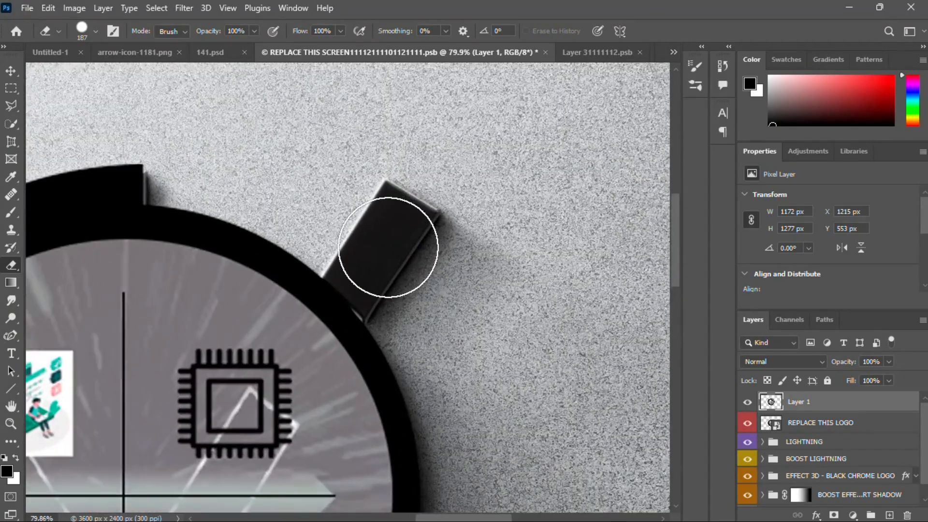
scroll(387, 239, "up", 5)
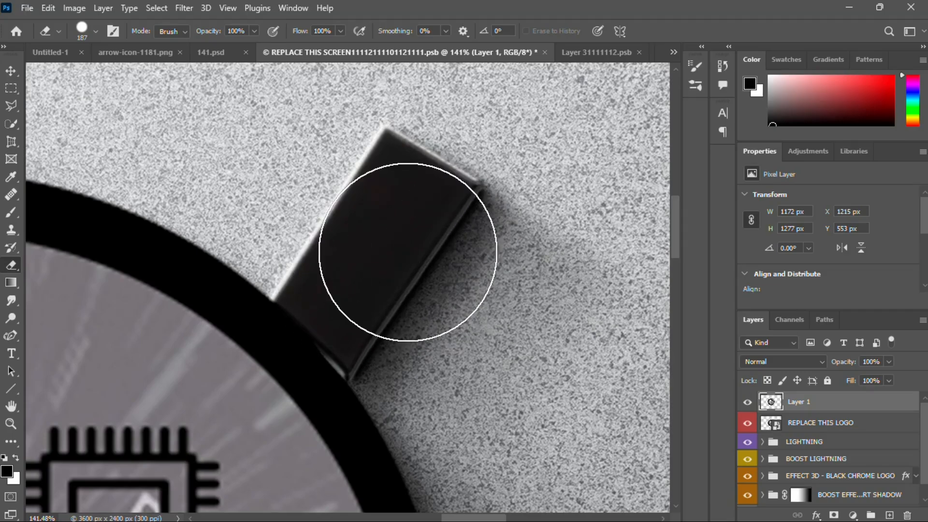
scroll(399, 258, "down", 3)
scroll(399, 258, "down", 3)
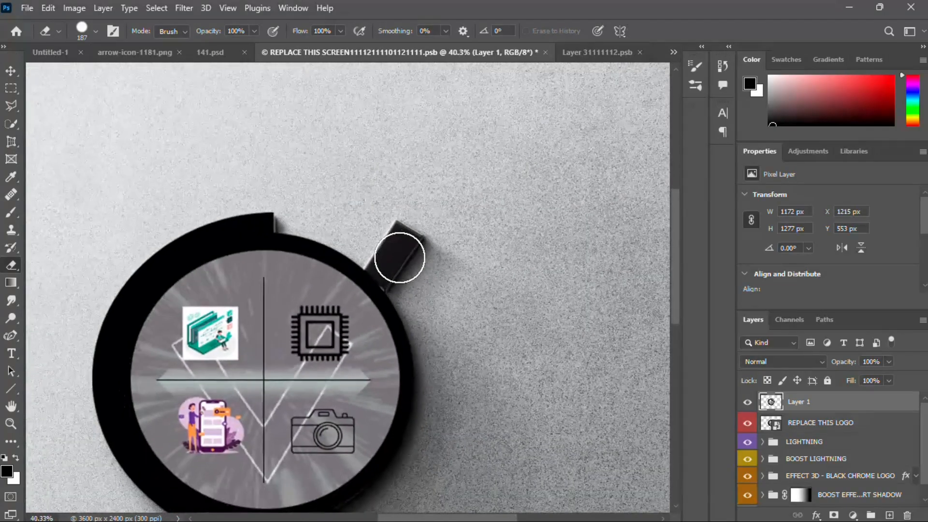
scroll(218, 411, "down", 1)
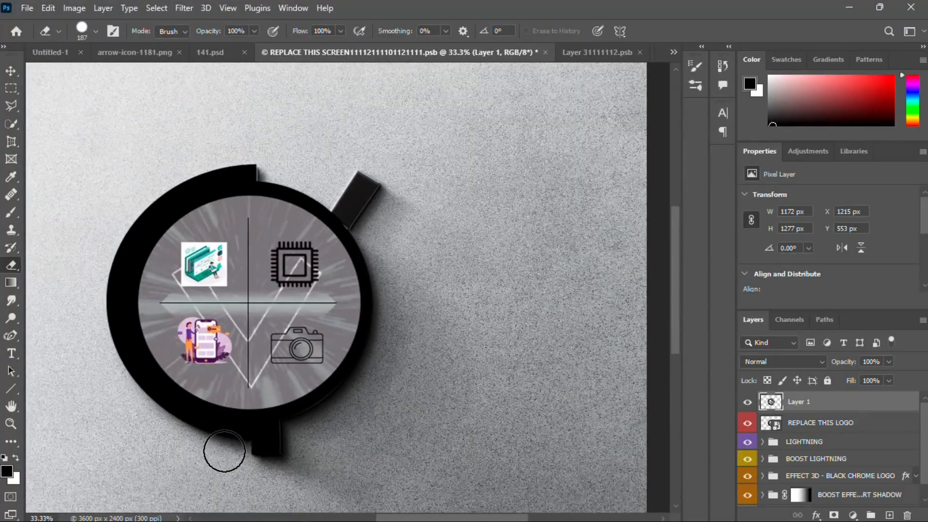
- Scale the artwork layer down around its centre to about 1066 by 1161 px
left_click(11, 72)
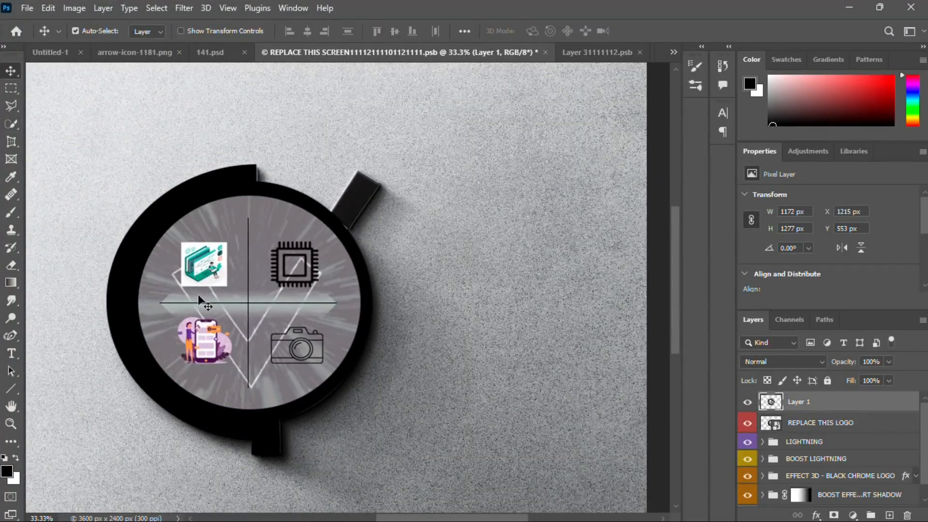
key("ctrl+t")
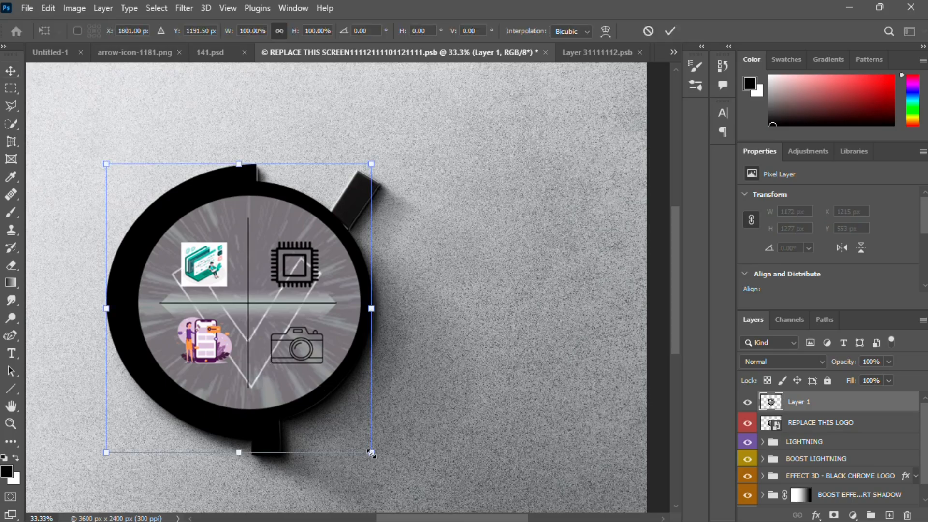
left_click_drag(371, 453, 360, 439)
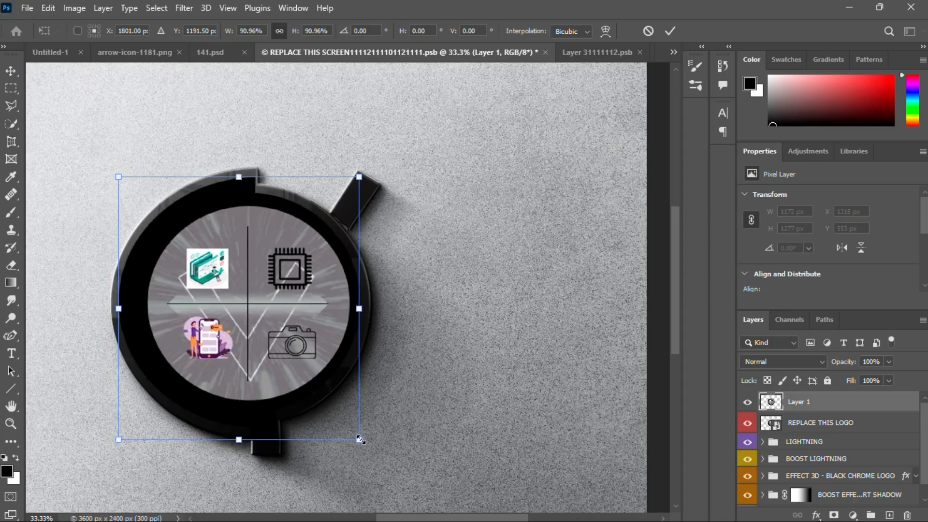
key("Return")
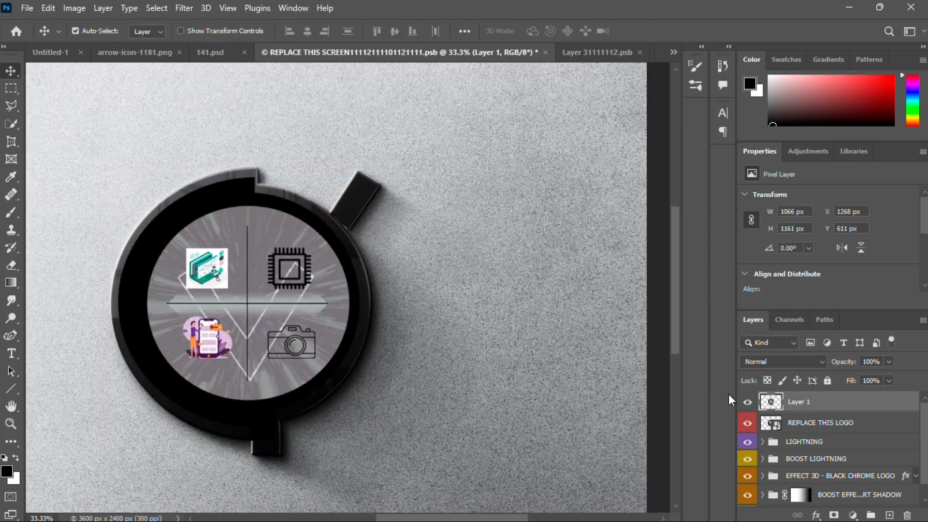
- Set the artwork layer's blend mode to Soft Light and add a duplicate of it in Linear Light with 10% fill
left_click(773, 363)
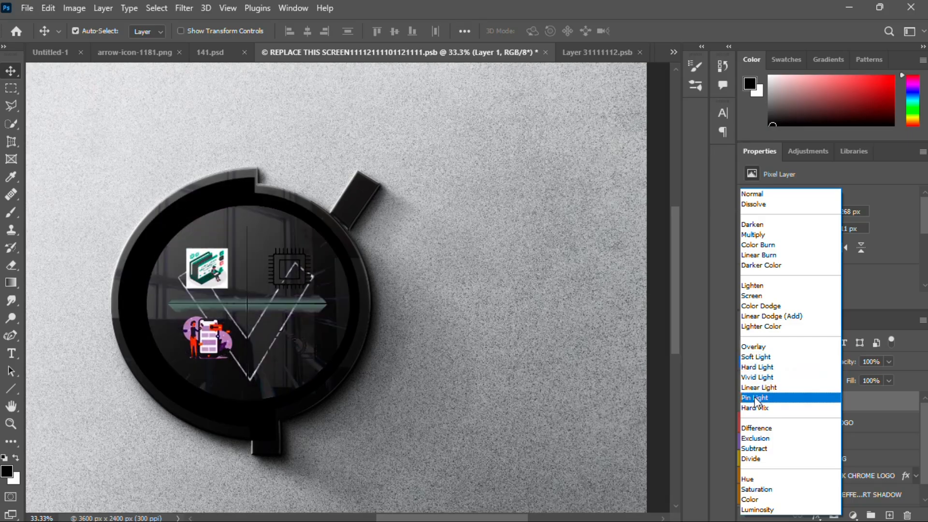
left_click(749, 358)
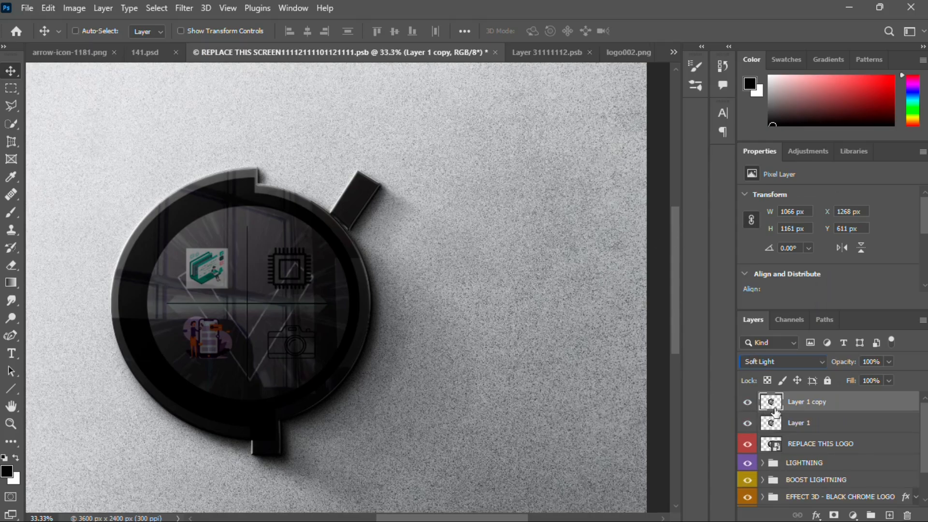
left_click(775, 365)
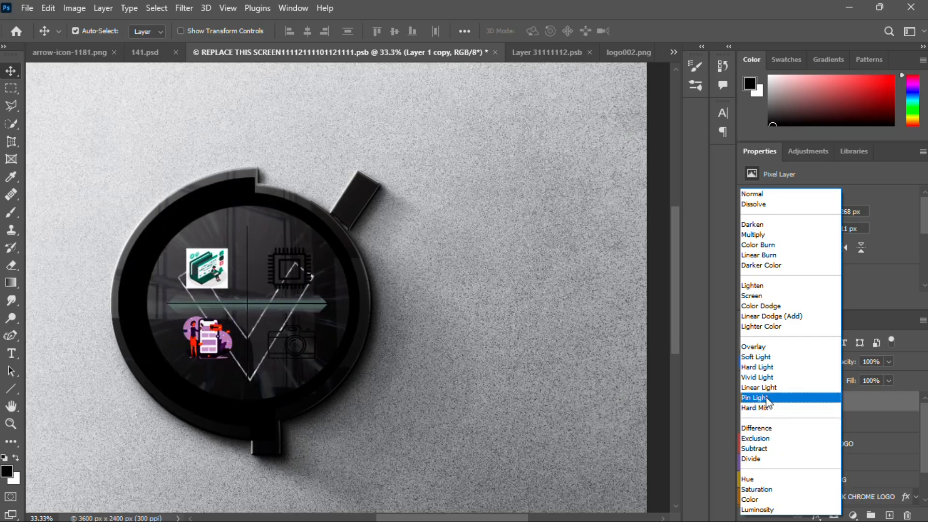
key("Up")
key("Return")
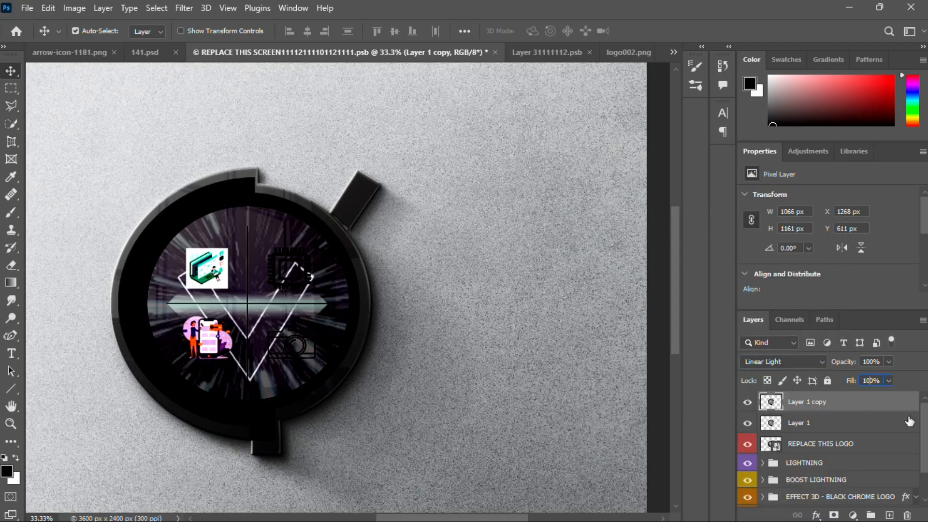
type("10")
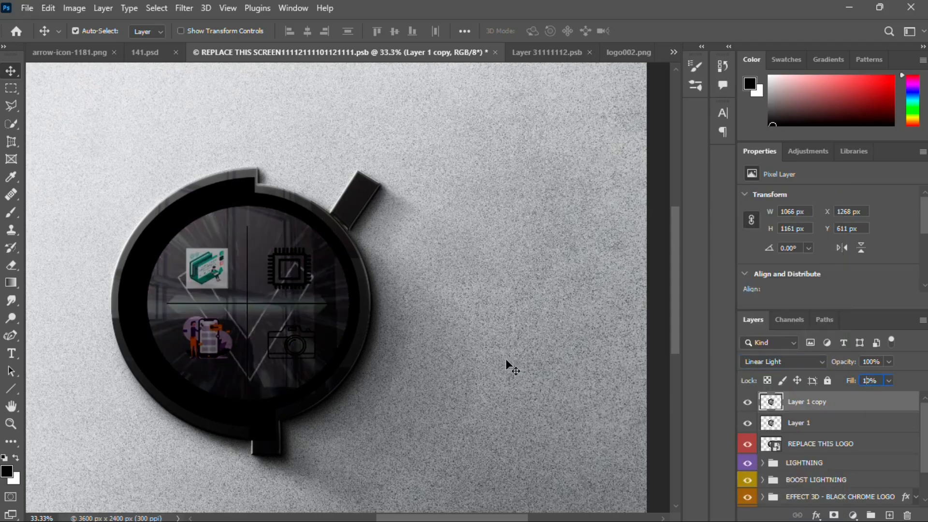
- Duplicate the Soft Light artwork layer twice and set the fill of the upper new copy to 0%
left_click(815, 423)
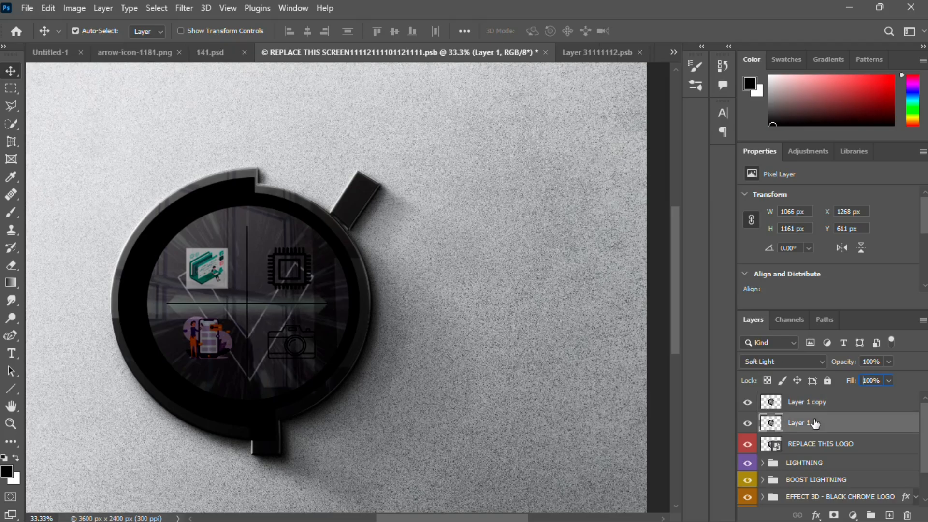
key("ctrl+j")
key("ctrl+j")
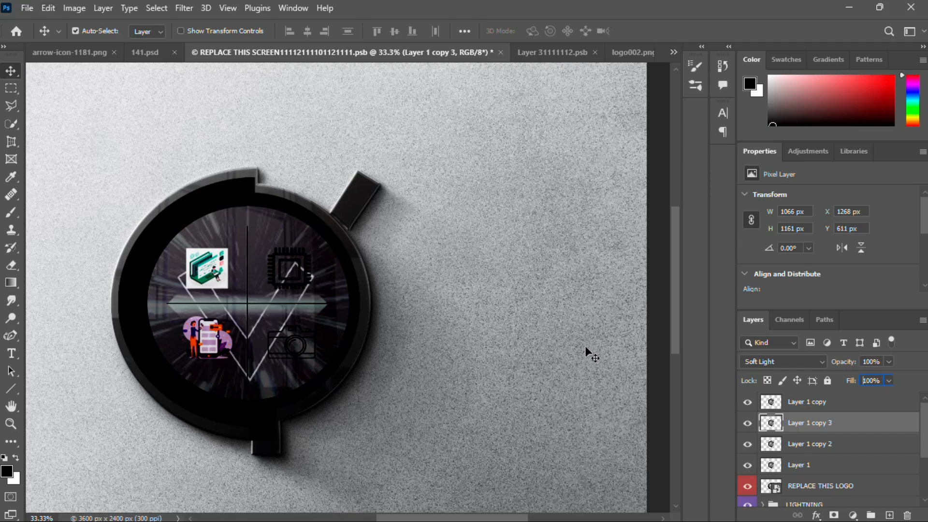
type("5")
key("alt")
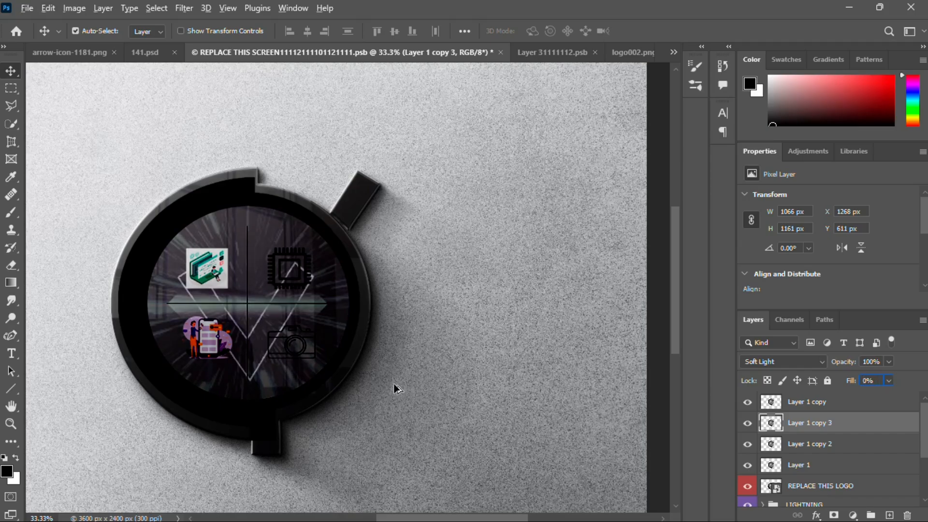
- Save the REPLACE THIS SCREEN smart object and return to the 141.psd document
left_click_drag(395, 516, 358, 516)
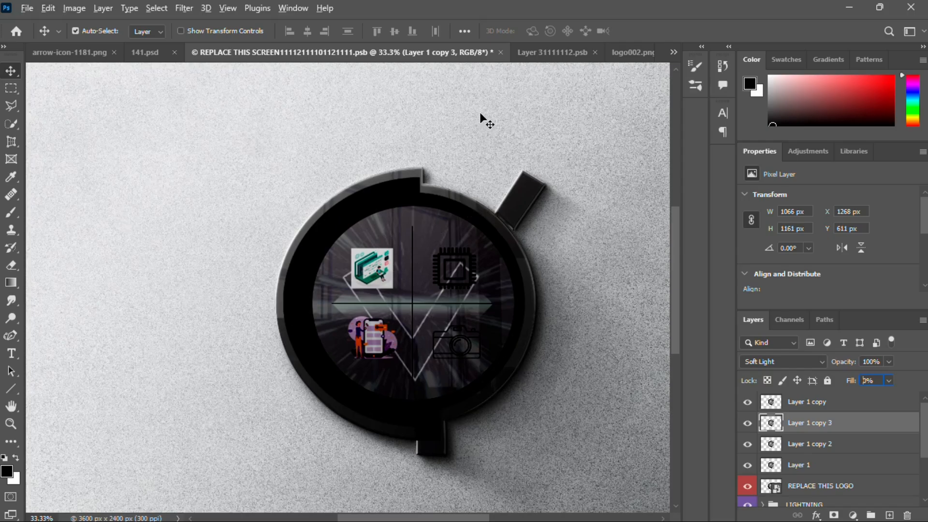
left_click(473, 162)
scroll(473, 162, "down", 3)
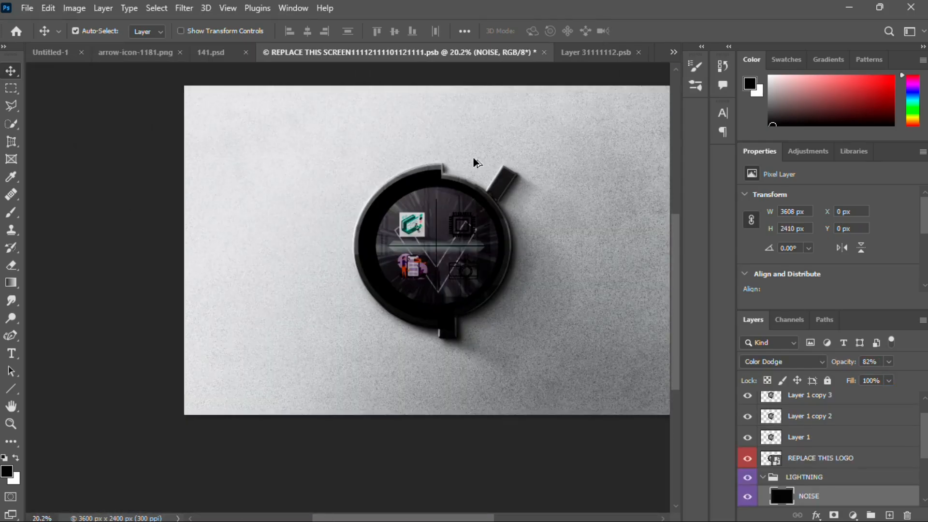
key("ctrl+s")
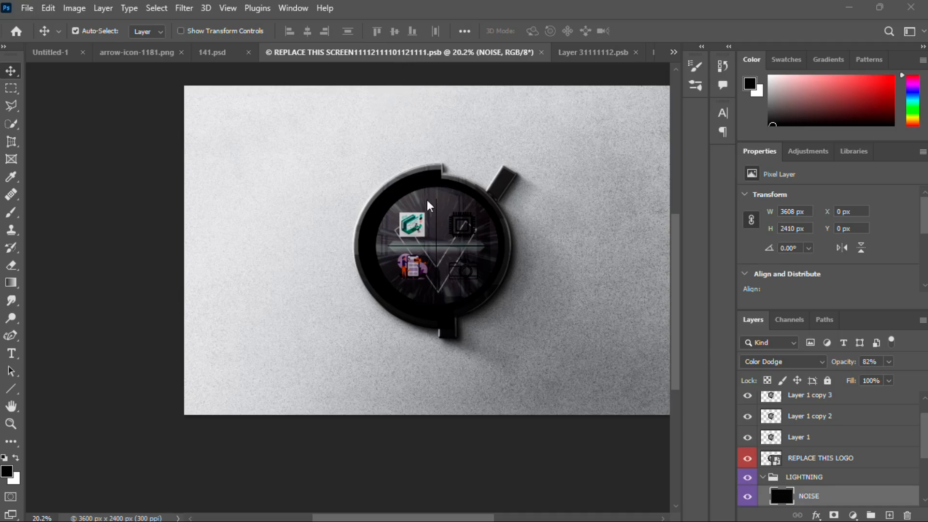
left_click(211, 56)
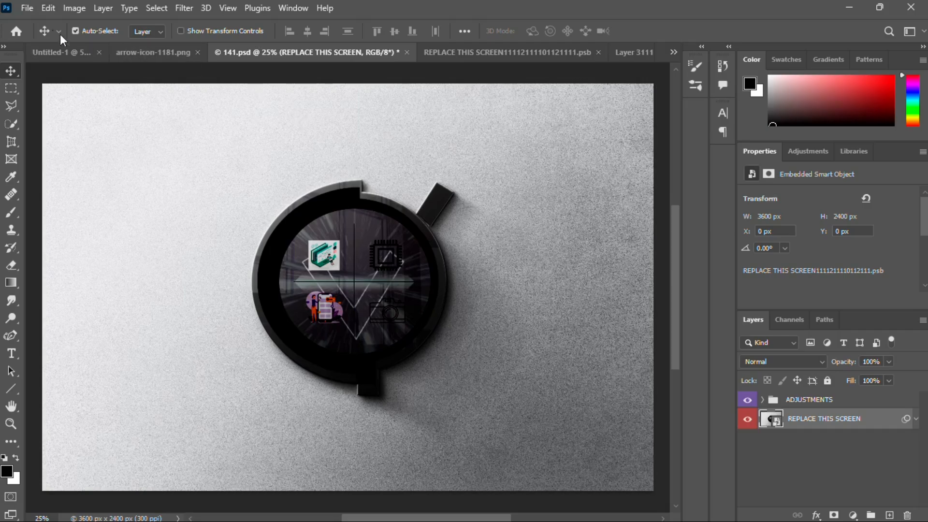
- Quick-export the mockup to the Desktop as a PNG named 141
left_click(27, 8)
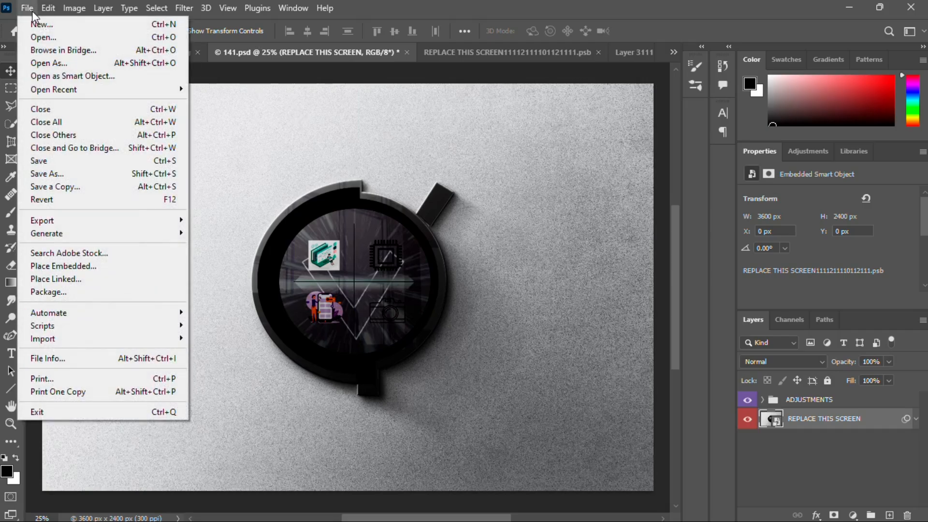
mouse_move(97, 221)
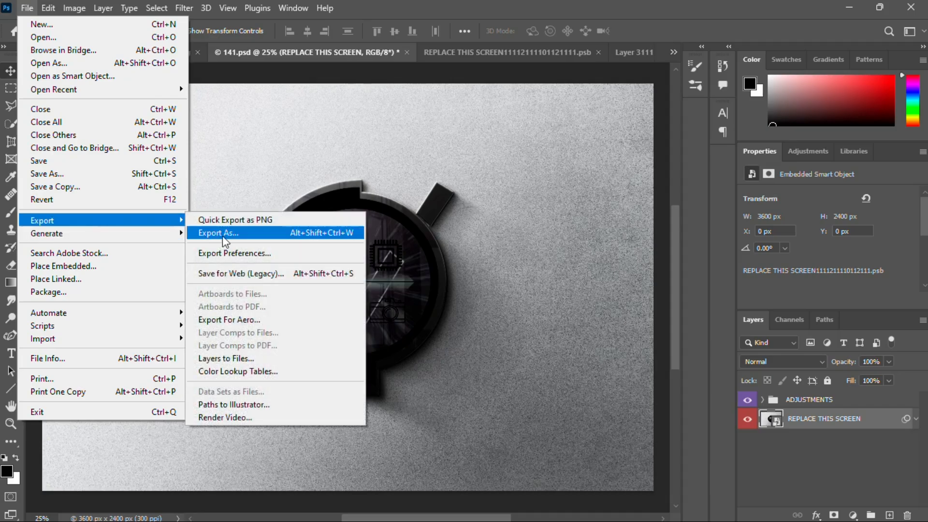
left_click(233, 222)
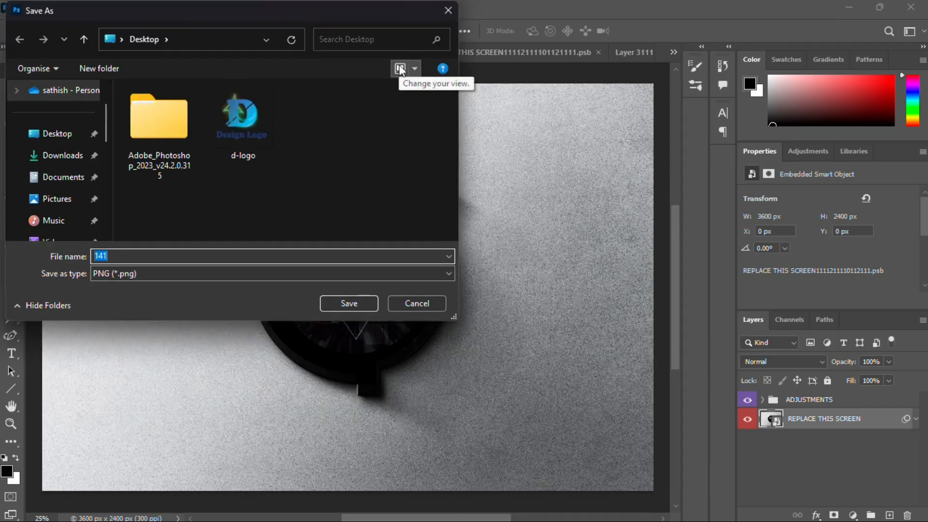
key("Return")
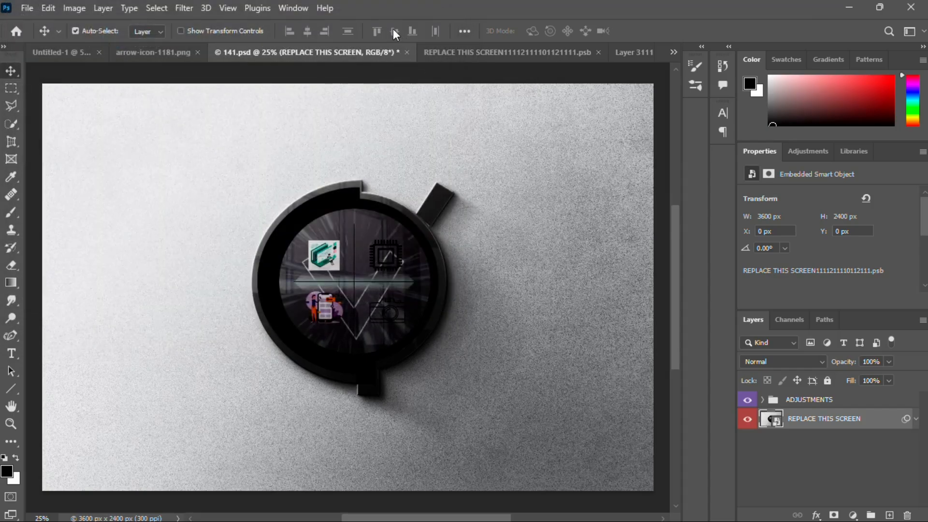